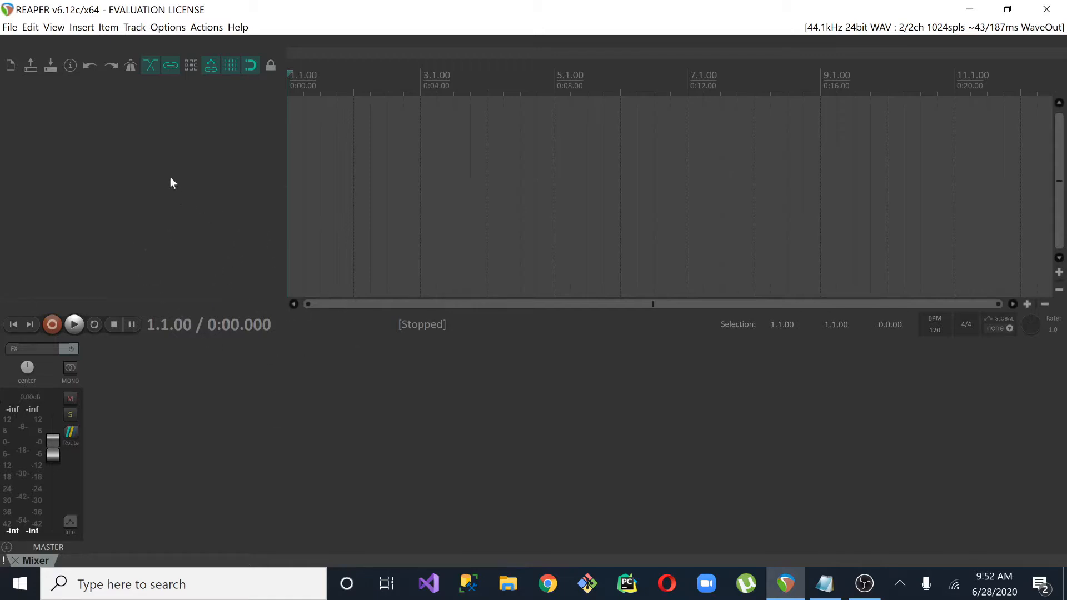
# Add three empty tracks to the project and remove the third one
pyautogui.doubleClick(148, 176)
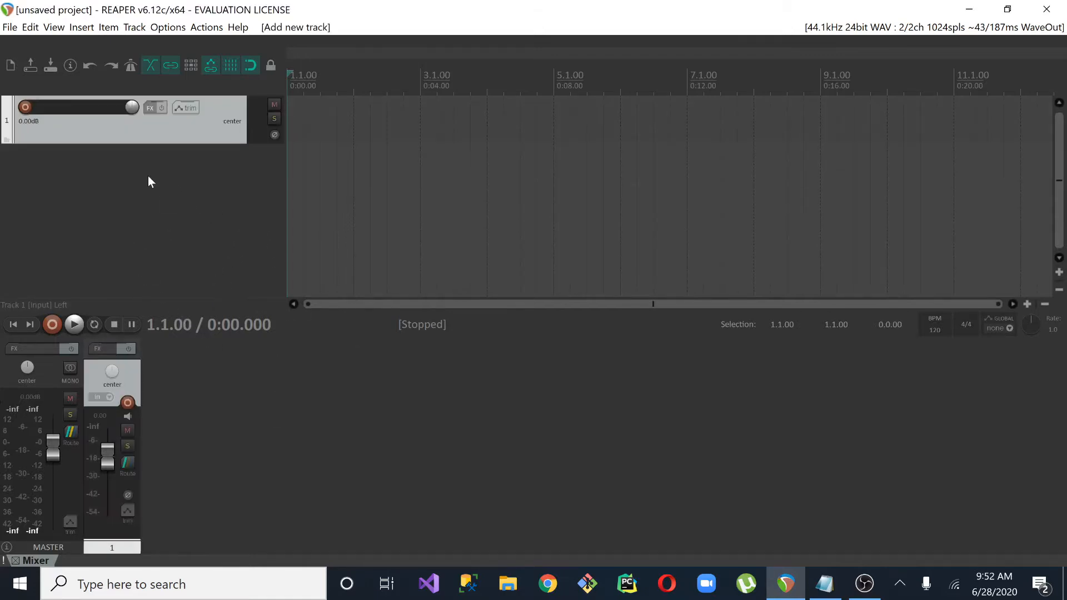
pyautogui.doubleClick(146, 175)
pyautogui.doubleClick(162, 239)
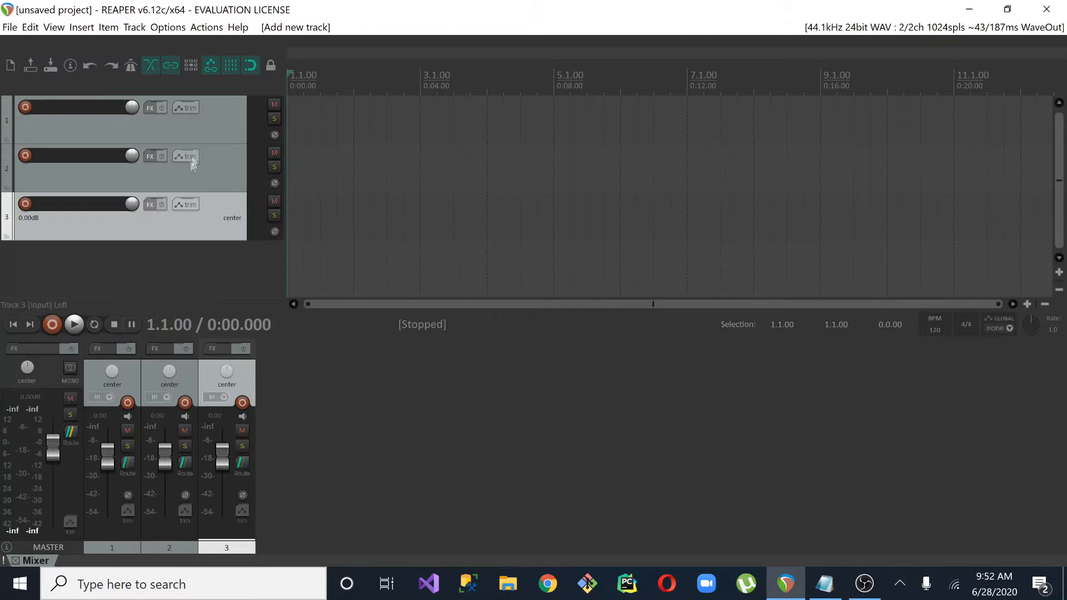
pyautogui.rightClick(188, 220)
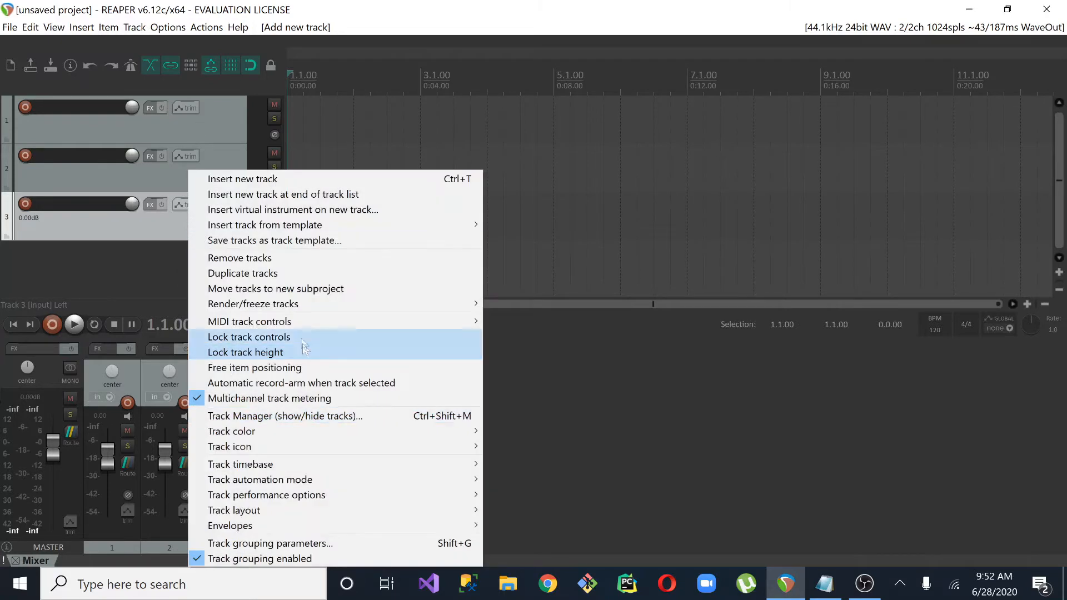
pyautogui.click(268, 259)
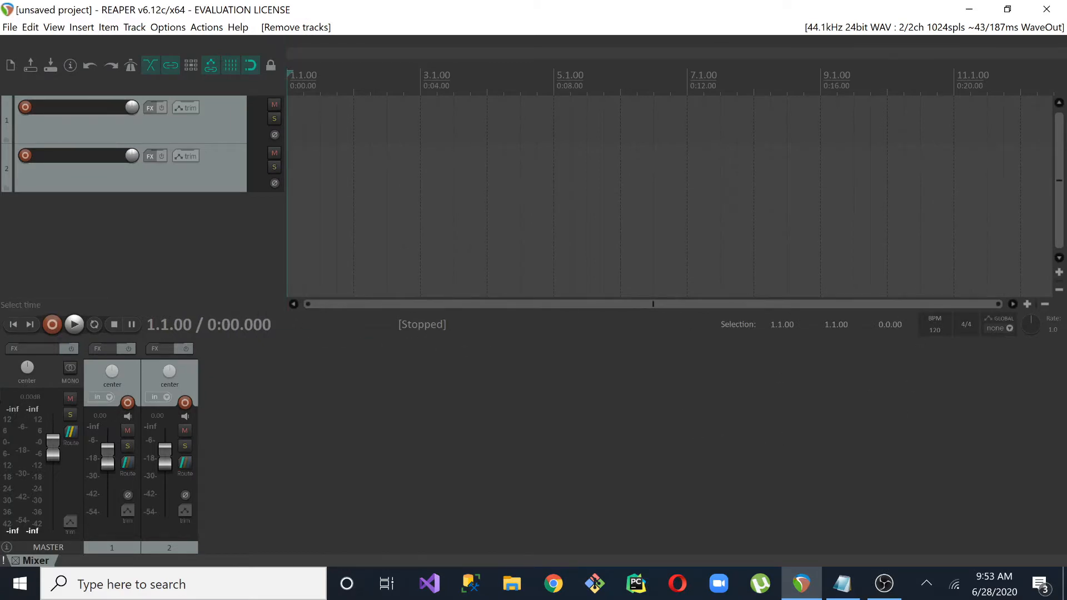
# Import "[FREE] Freestyle Type Beat - Hype 2 Free Type Beat 2020 Rap Trap Instrumental.mp3" from the Desktop folder
pyautogui.click(81, 27)
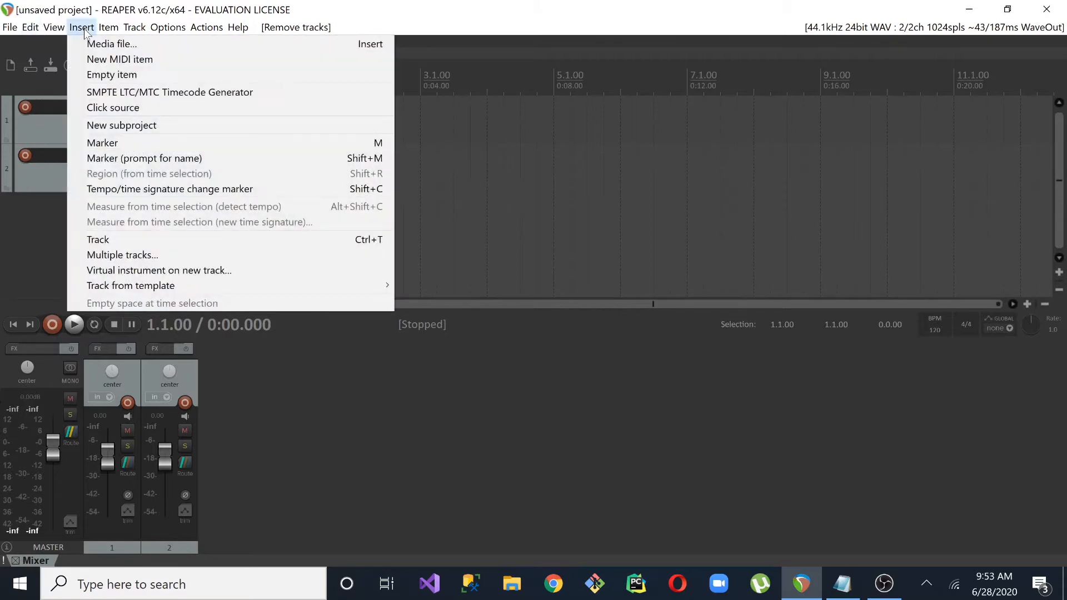
pyautogui.click(95, 47)
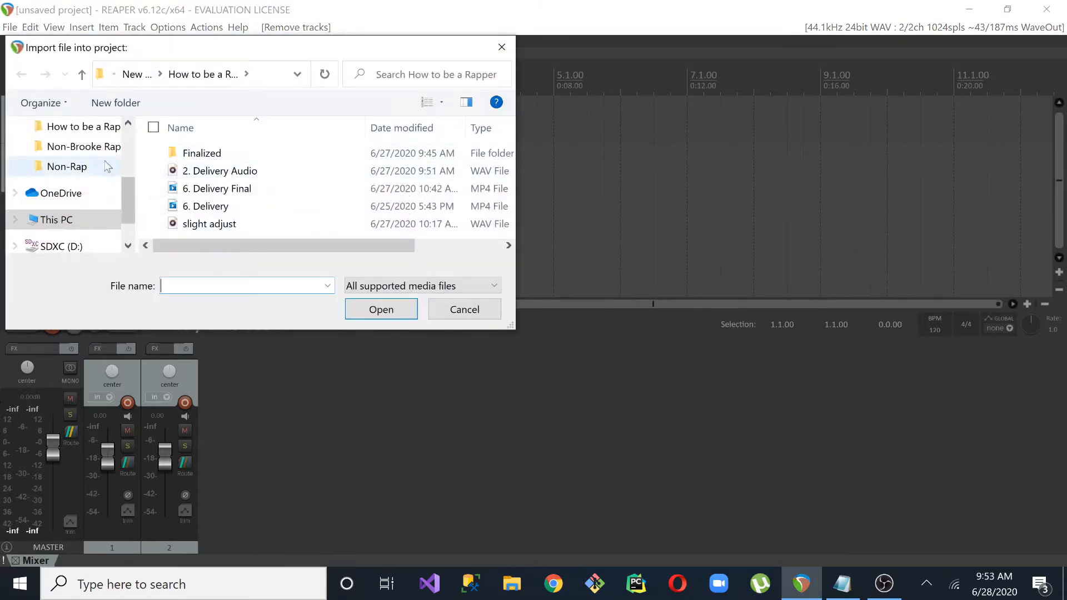
pyautogui.click(127, 141)
pyautogui.click(65, 126)
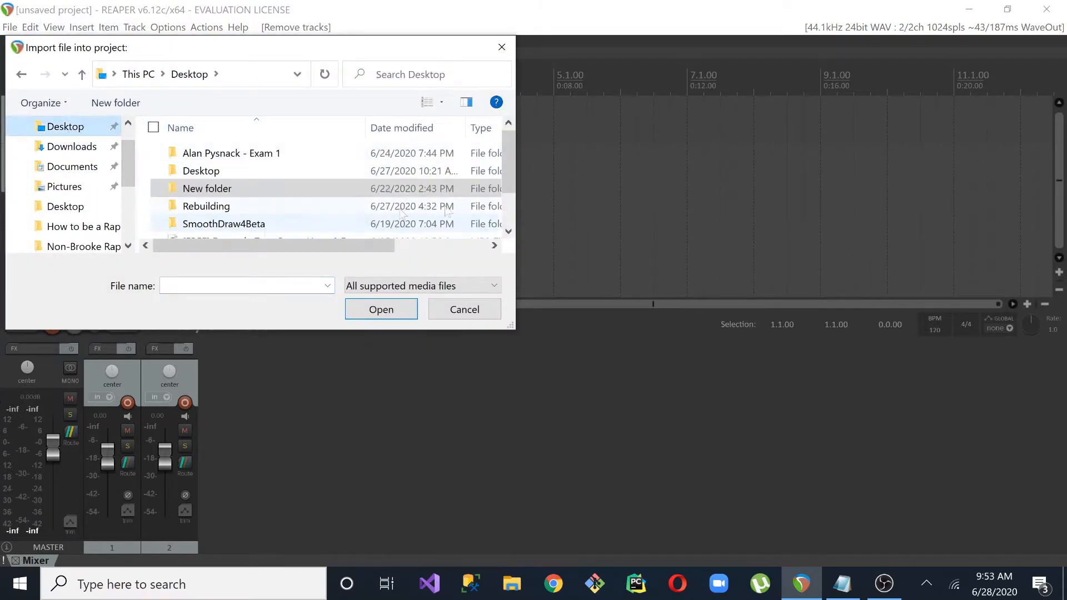
pyautogui.moveTo(505, 174); pyautogui.dragTo(506, 201)
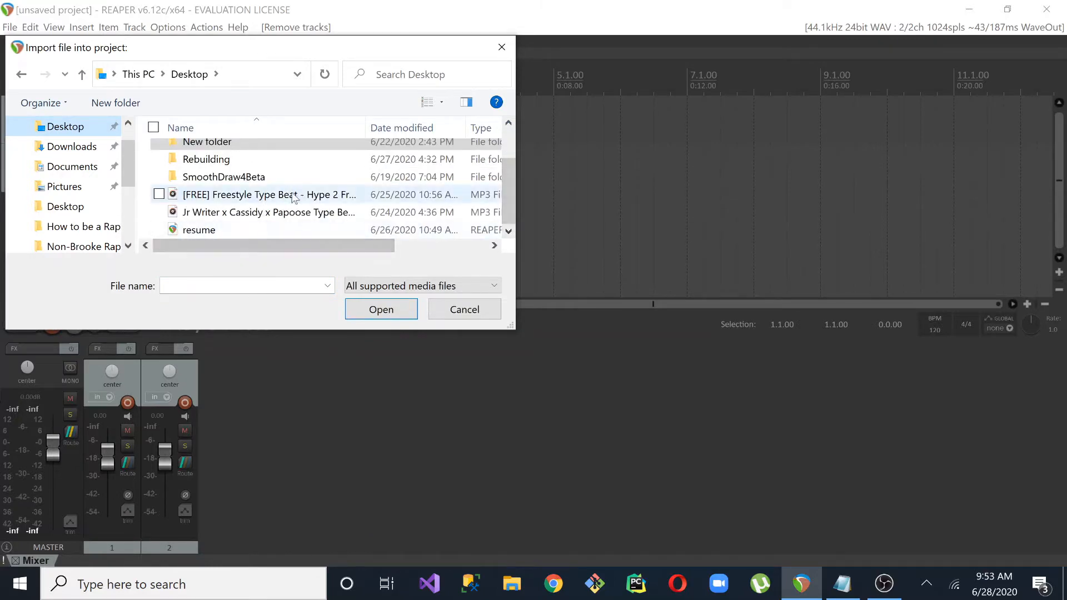
pyautogui.click(278, 211)
pyautogui.press('Up')
pyautogui.press('Return')
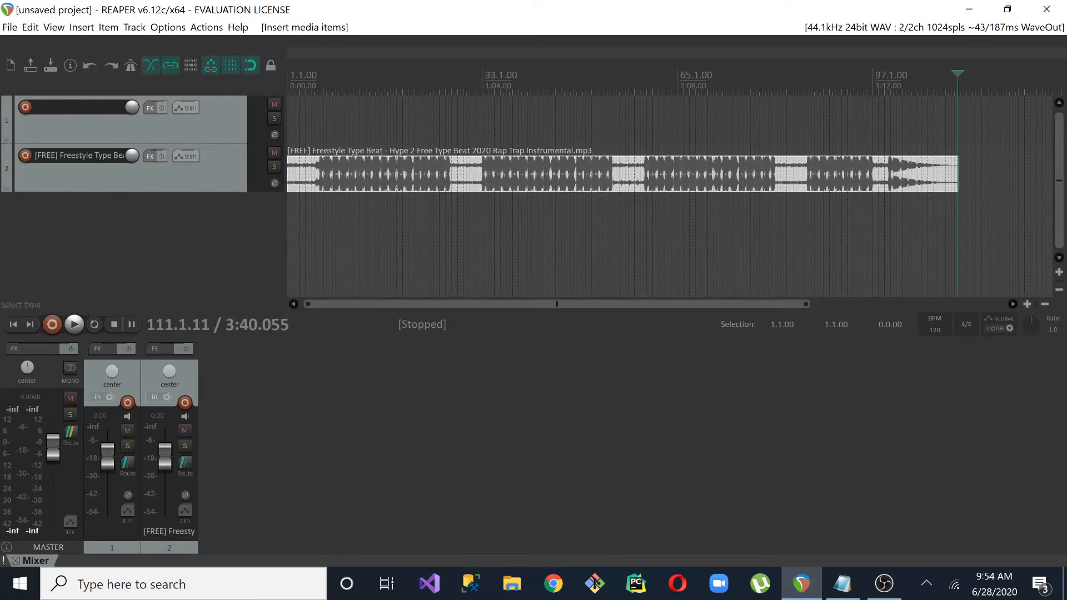
# Move the beat item up from track 2 to the start of track 1 and add a third track
pyautogui.moveTo(611, 306); pyautogui.dragTo(558, 307)
pyautogui.moveTo(812, 306); pyautogui.dragTo(583, 278)
pyautogui.moveTo(341, 179); pyautogui.dragTo(296, 123)
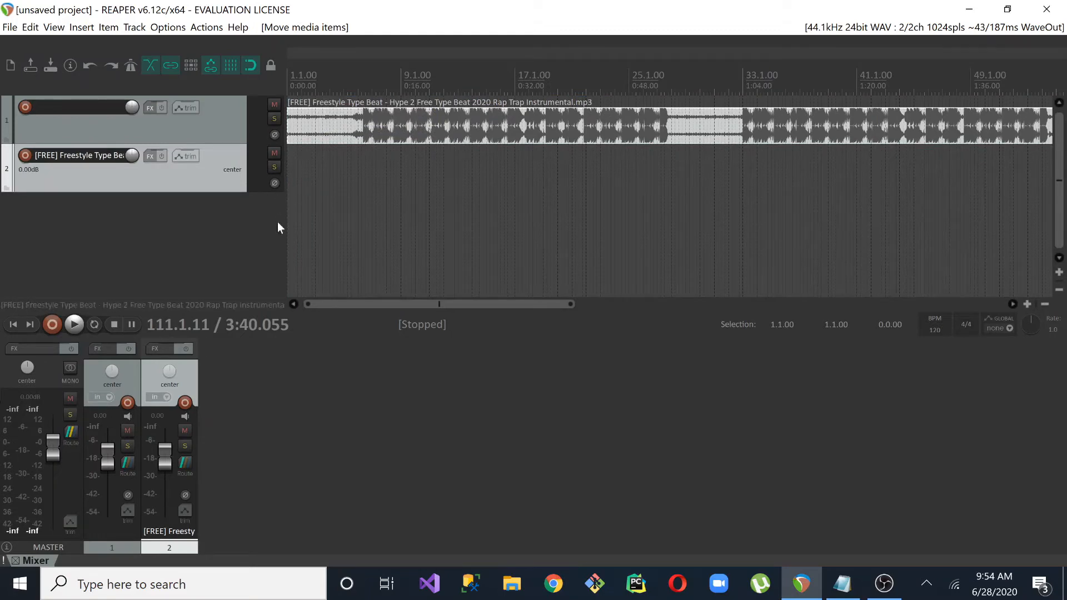
pyautogui.doubleClick(258, 228)
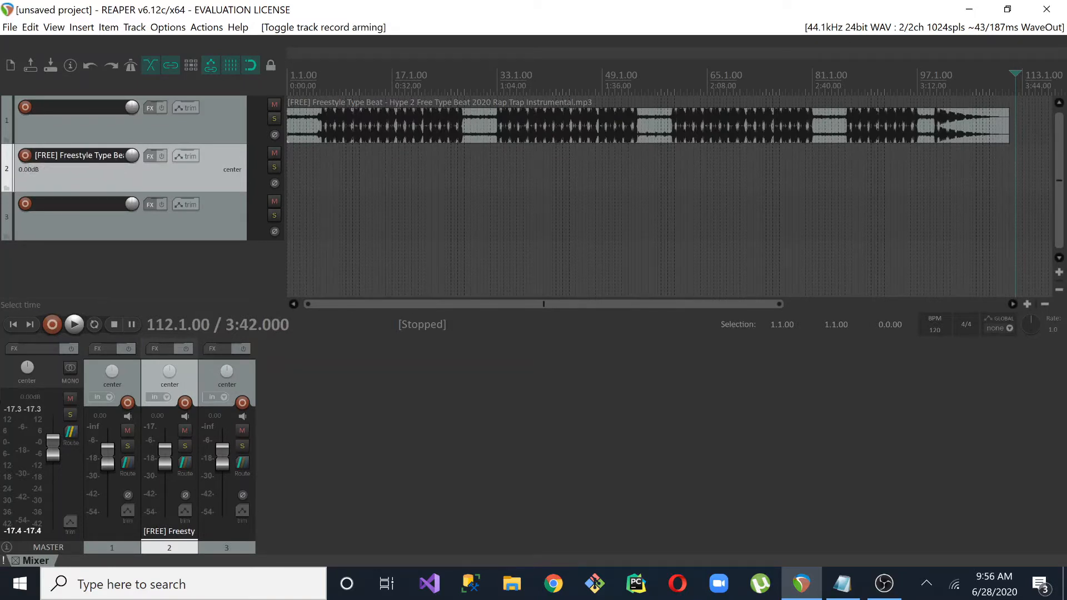
# Record a short vocal take on track 2 from 0:01.000 with the system volume lowered, play it back, and disarm the track
pyautogui.click(290, 171)
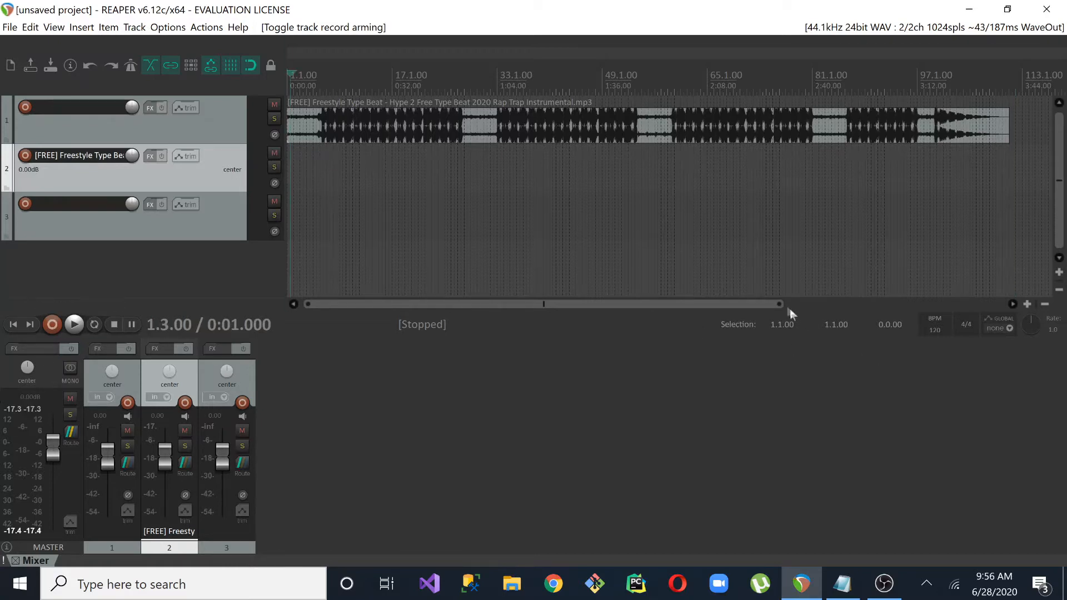
pyautogui.moveTo(789, 308); pyautogui.dragTo(550, 308)
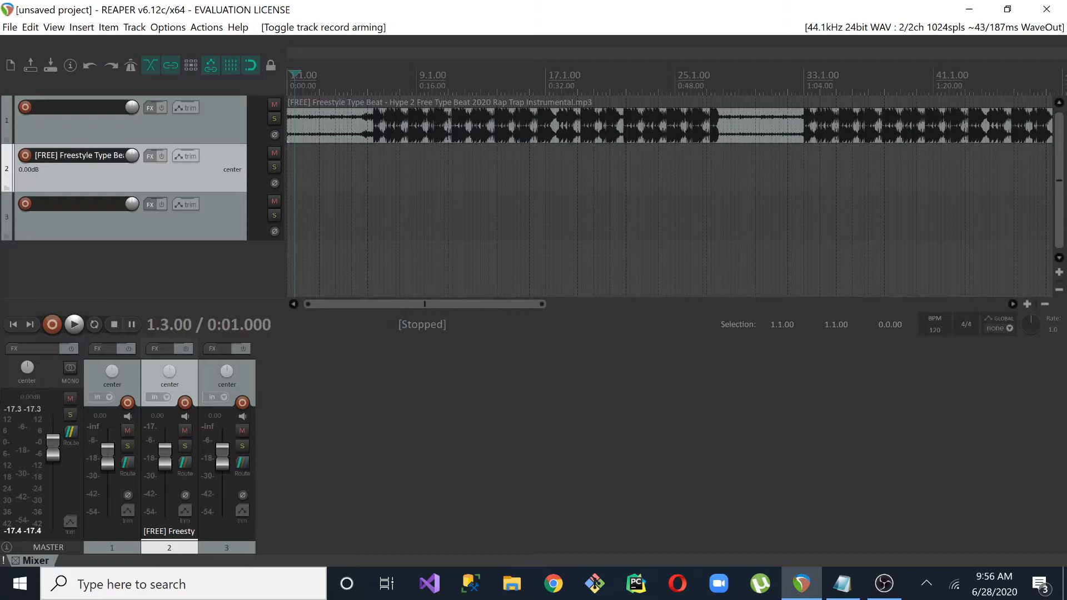
pyautogui.click(52, 325)
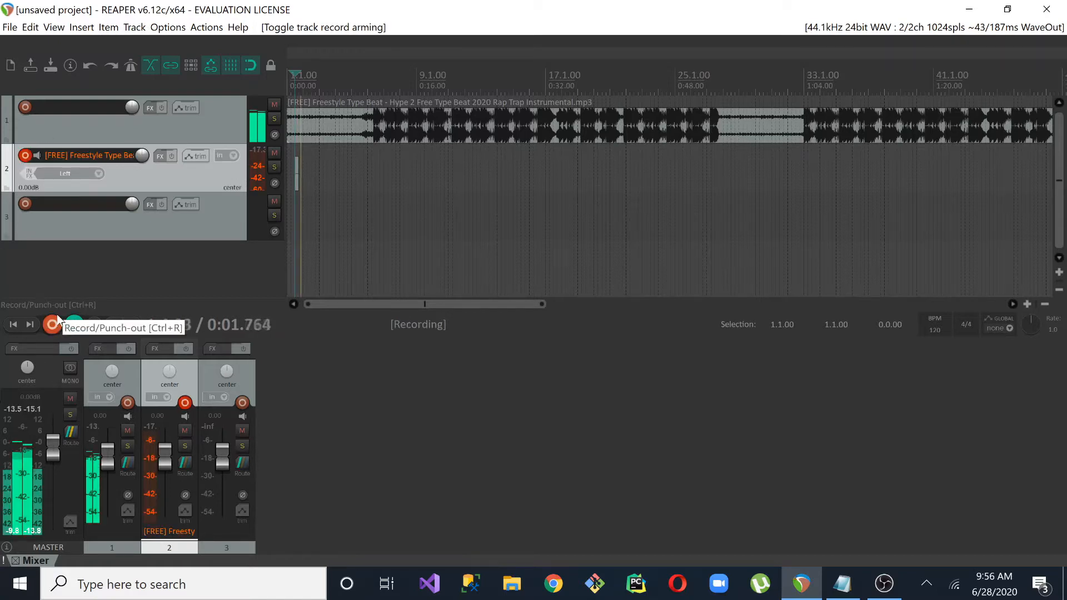
pyautogui.press('XF86AudioLowerVolume')
pyautogui.press('XF86AudioLowerVolume')
pyautogui.press('XF86AudioLowerVolume')
pyautogui.press('XF86AudioLowerVolume')
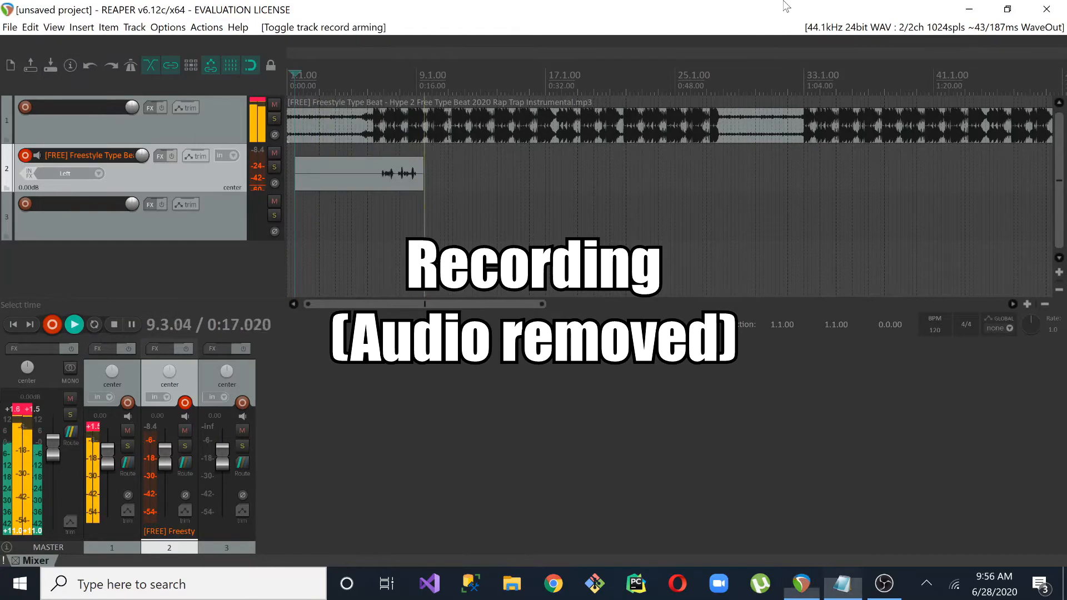
pyautogui.press('space')
pyautogui.press('Return')
pyautogui.press('space')
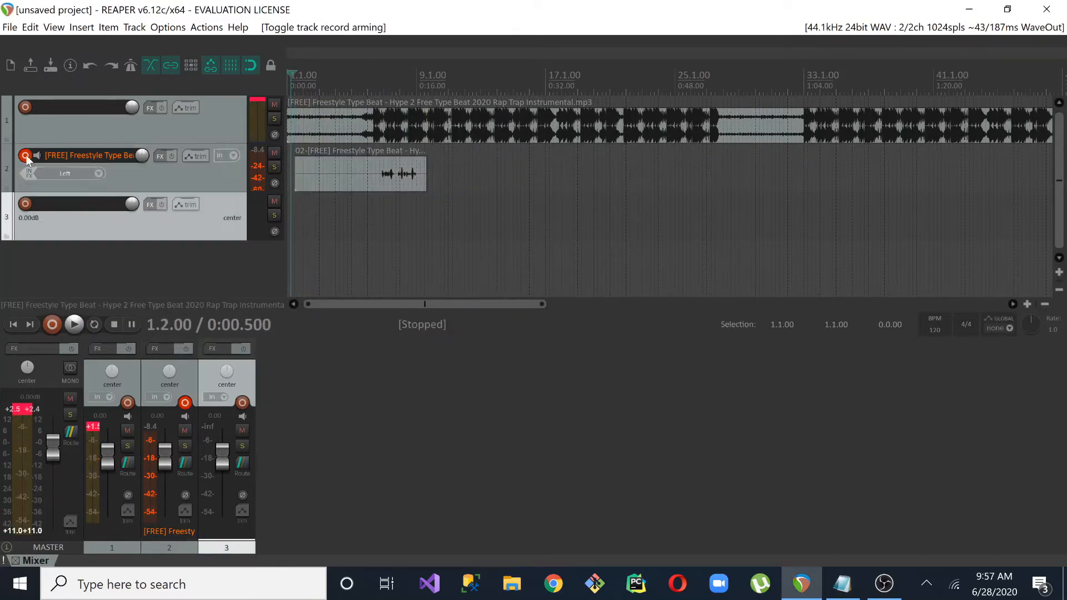
pyautogui.click(25, 156)
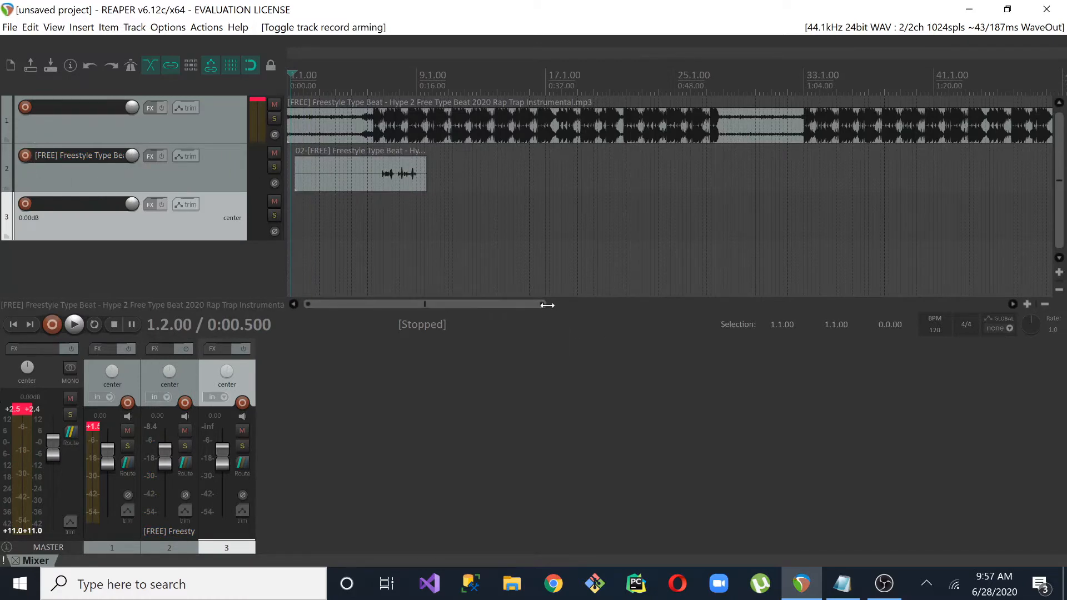
# Normalize the recorded vocal item on track 2
pyautogui.moveTo(549, 306); pyautogui.dragTo(409, 305)
pyautogui.click(520, 182)
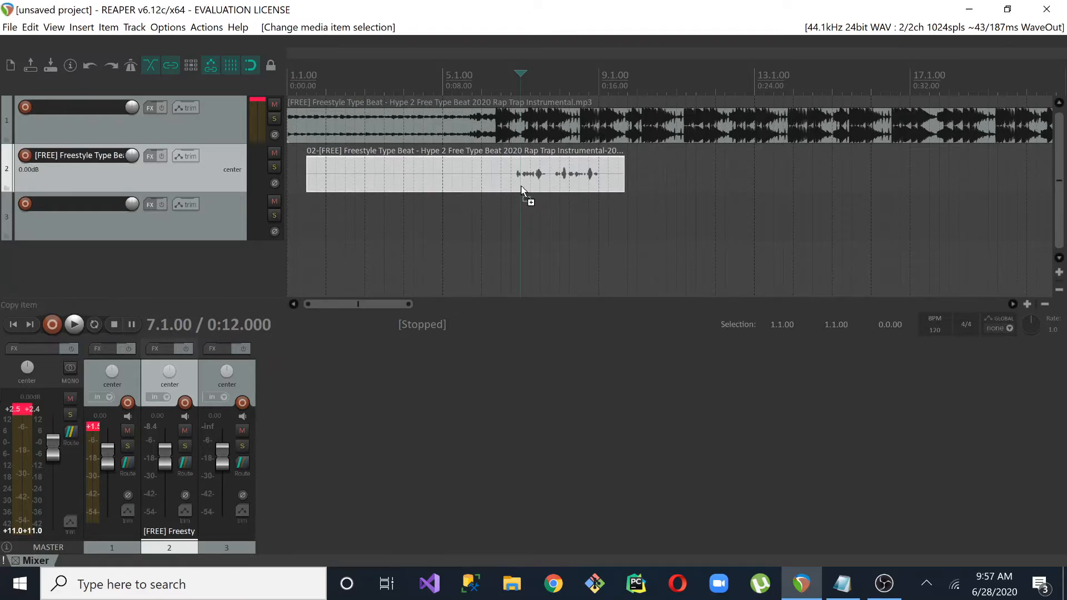
pyautogui.hotkey('ctrl', 'shift', 'n')
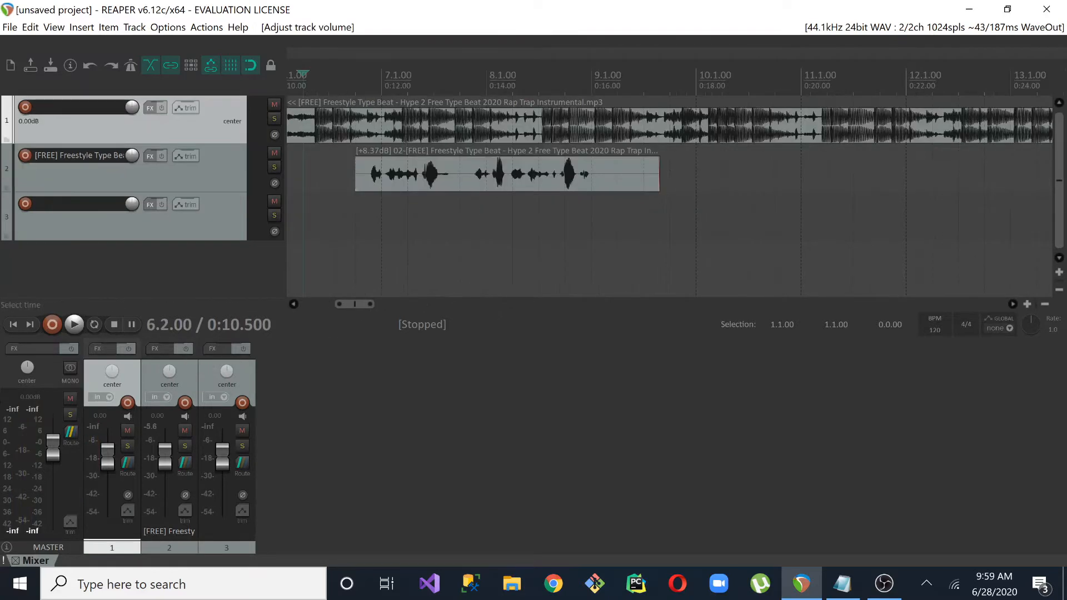
# Lower the beat track's volume to -5.33 dB and play the beat and vocal together
pyautogui.click(292, 131)
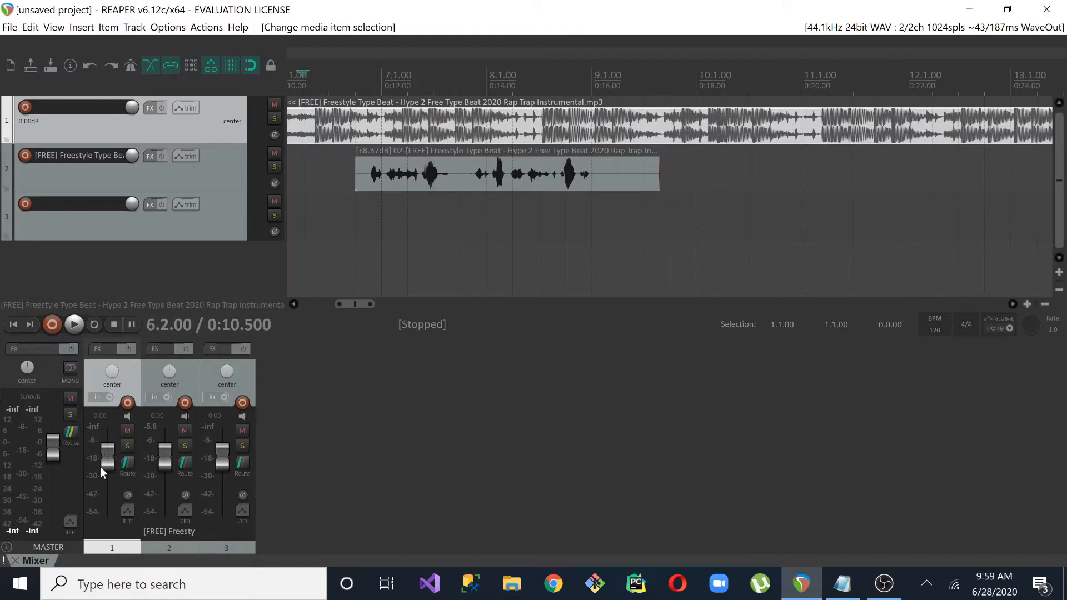
pyautogui.moveTo(107, 464); pyautogui.dragTo(107, 471)
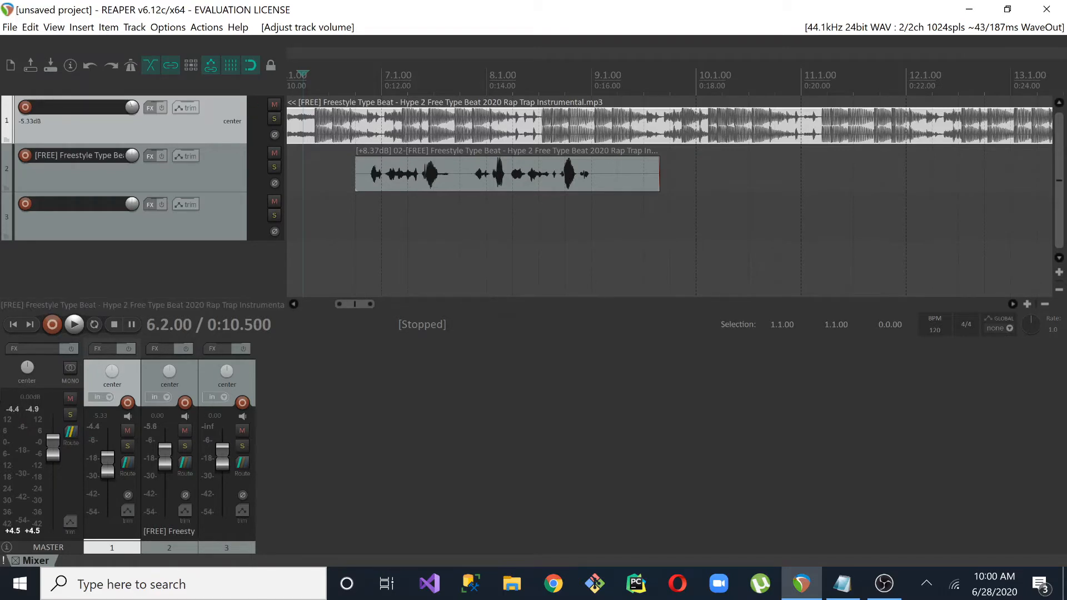
pyautogui.press('space')
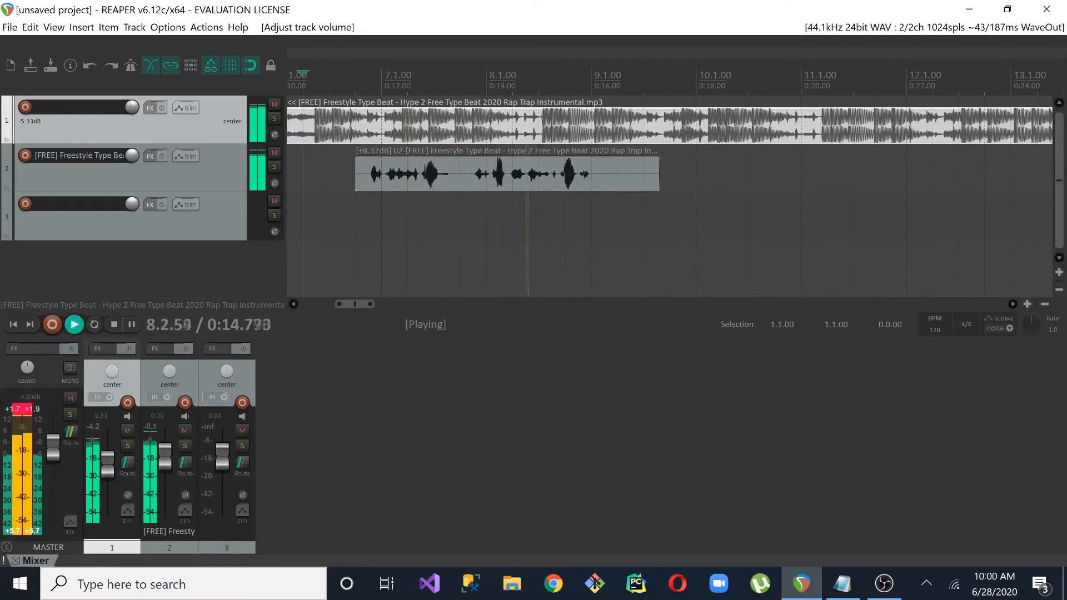
pyautogui.press('space')
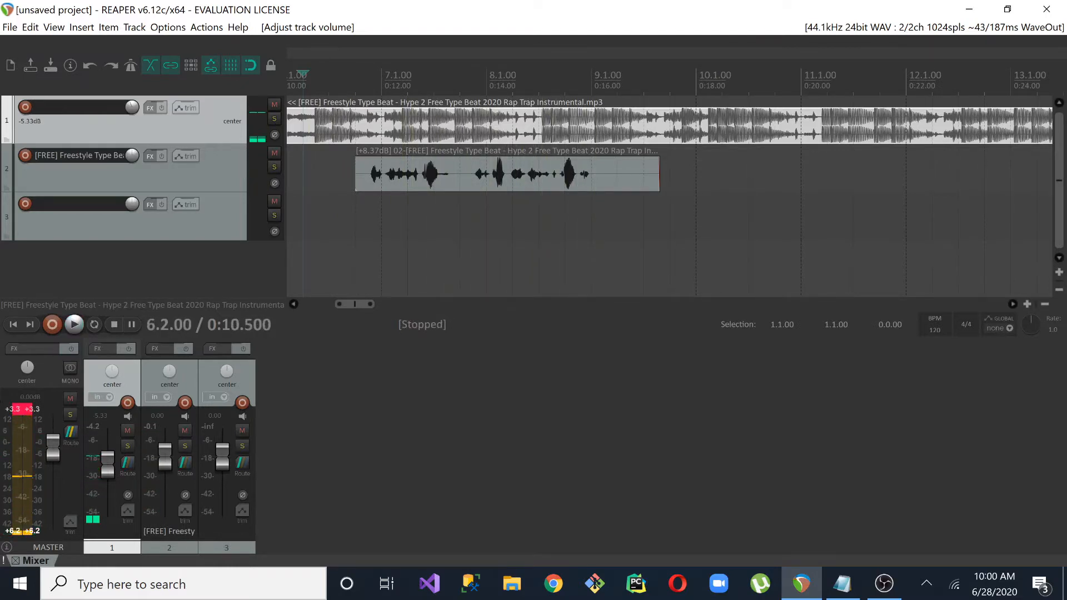
# Turn off snapping and nudge the vocal item on track 2 slightly earlier against the beat
pyautogui.moveTo(371, 304); pyautogui.dragTo(348, 304)
pyautogui.click(579, 175)
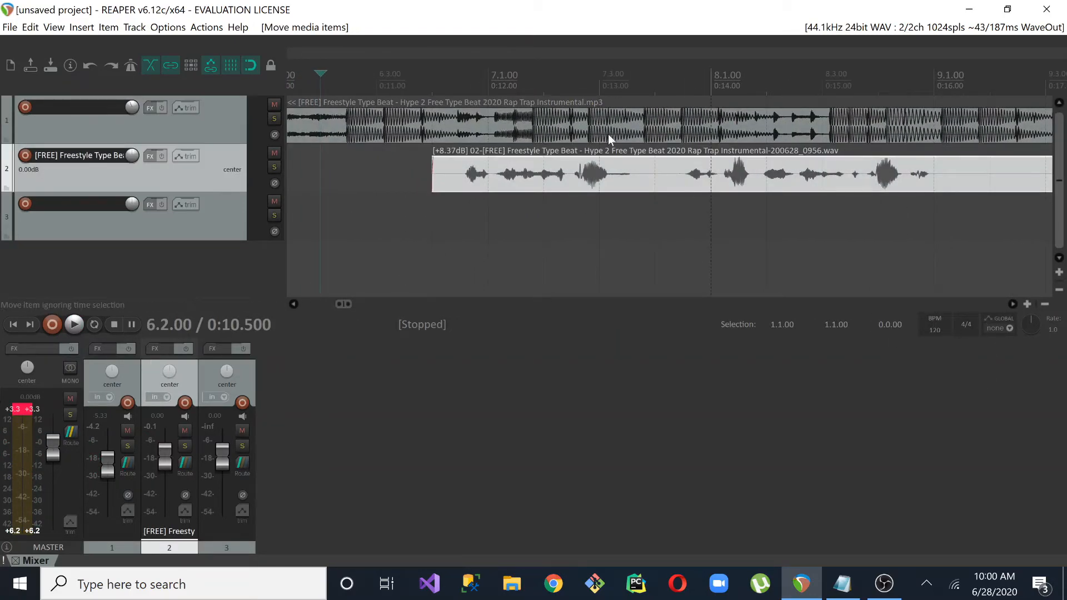
pyautogui.click(251, 65)
pyautogui.click(251, 65)
pyautogui.moveTo(508, 185); pyautogui.dragTo(459, 179)
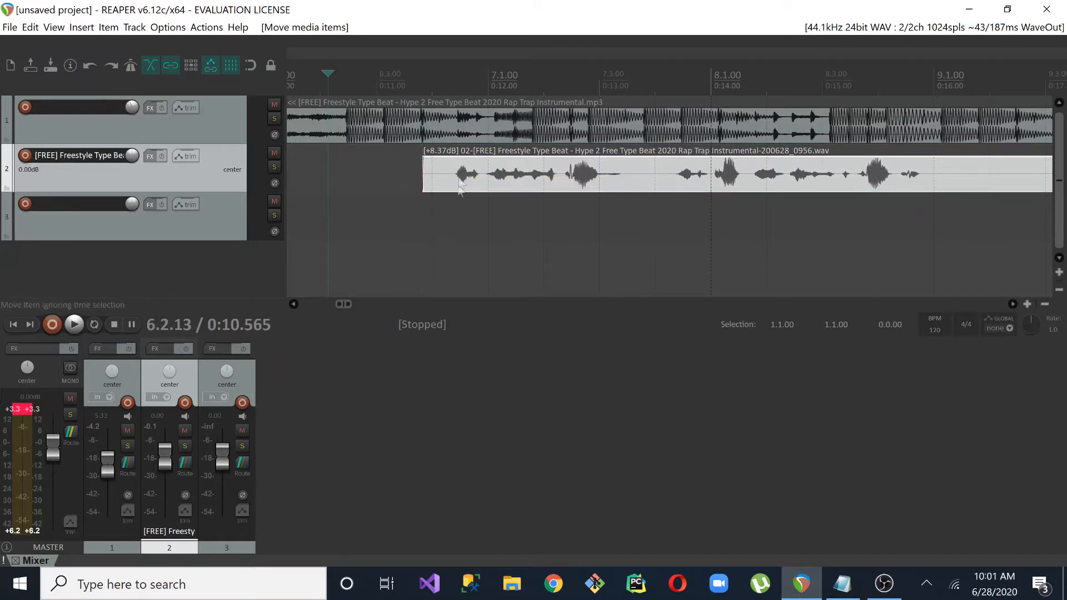
# Play the vocal against the beat to check its timing and nudge the vocal item slightly later
pyautogui.press('space')
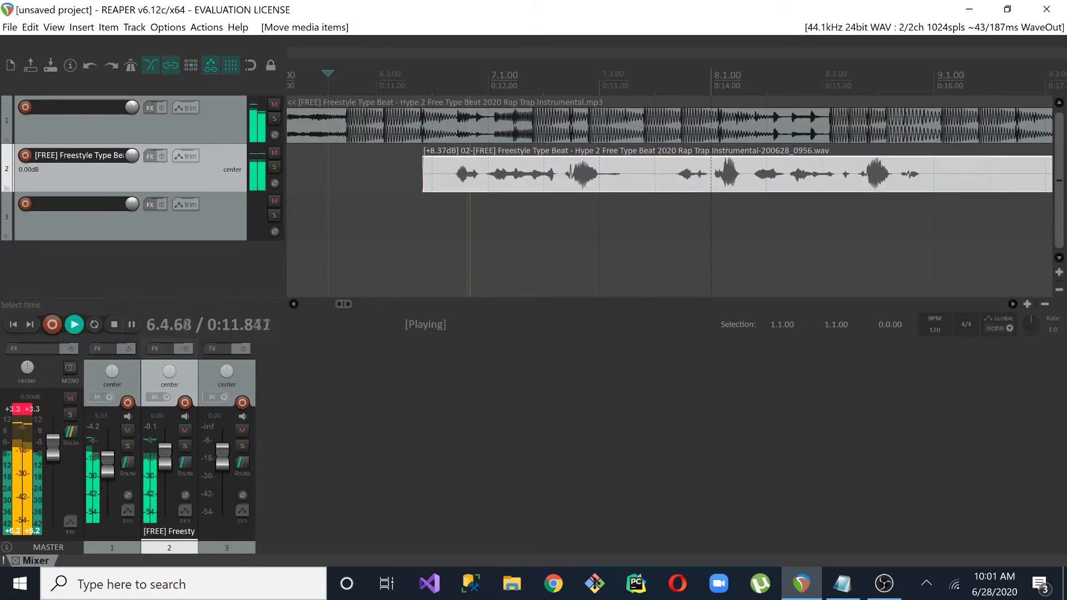
pyautogui.press('space')
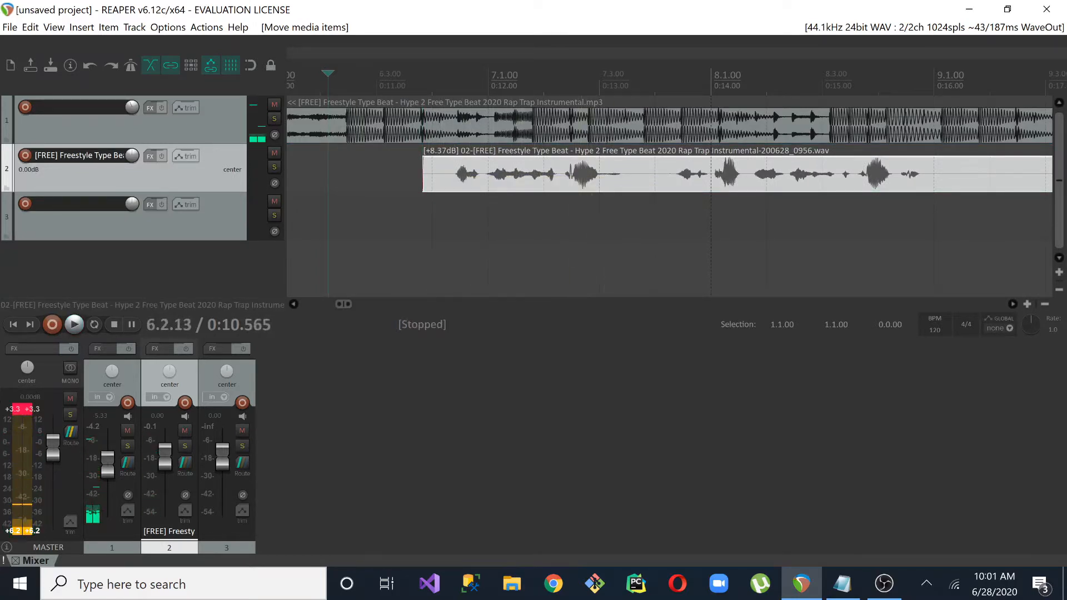
pyautogui.moveTo(490, 183); pyautogui.dragTo(496, 185)
# Reset the master track's peak readout and trim the silent end of the vocal item to just before 9.1.00
pyautogui.moveTo(356, 306); pyautogui.dragTo(387, 305)
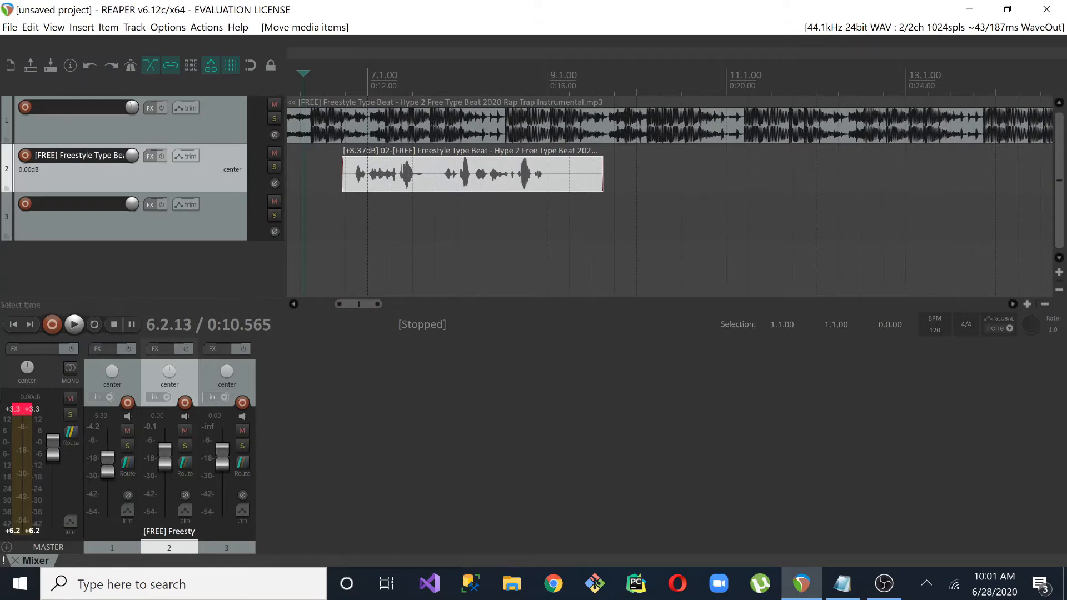
pyautogui.click(381, 305)
pyautogui.moveTo(384, 304); pyautogui.dragTo(433, 303)
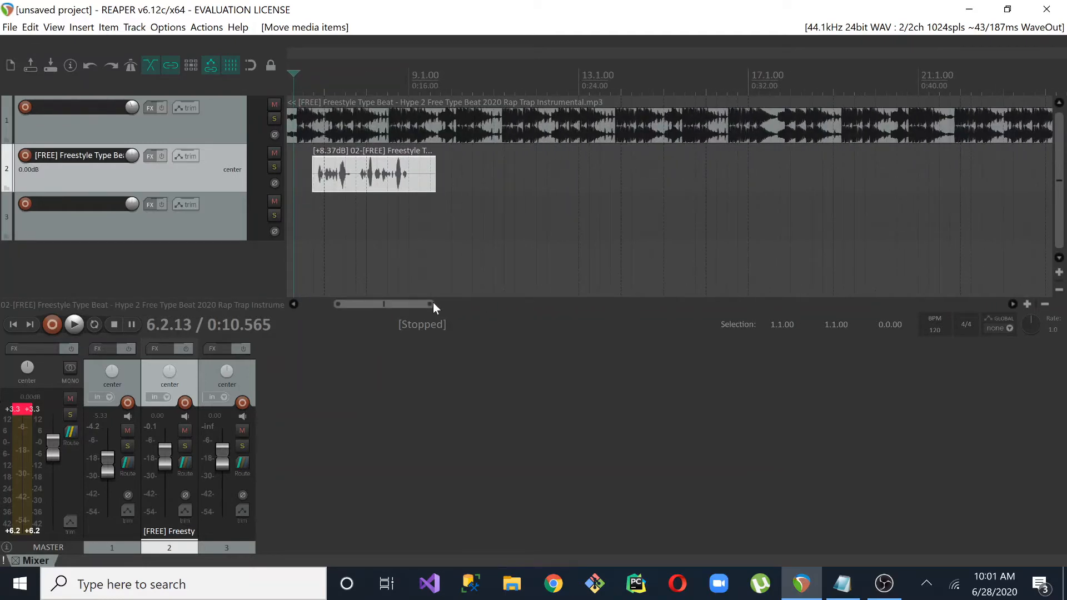
pyautogui.click(29, 409)
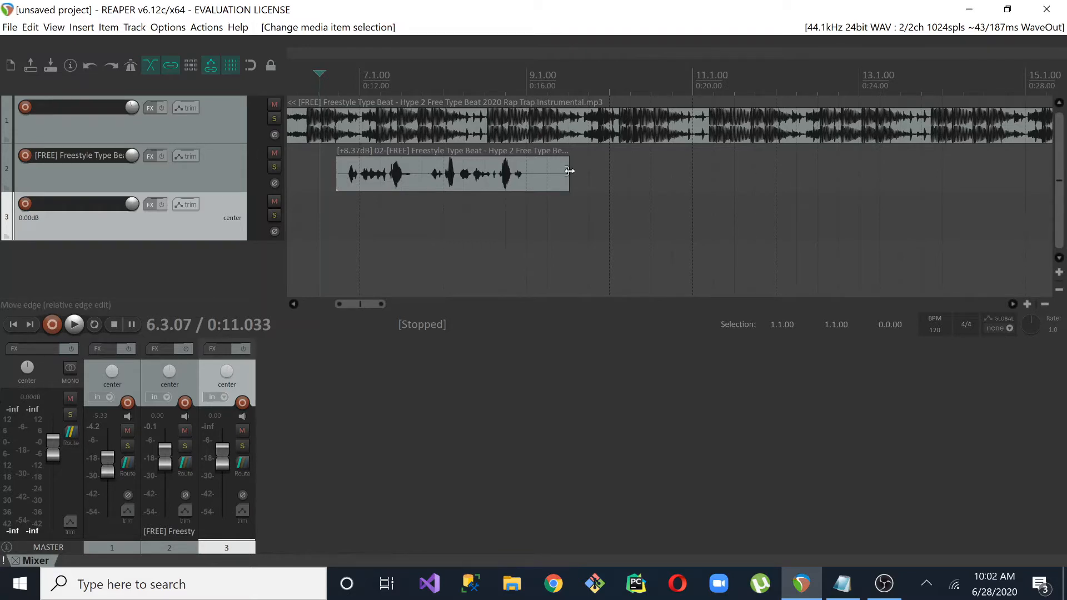
pyautogui.moveTo(569, 170); pyautogui.dragTo(522, 165)
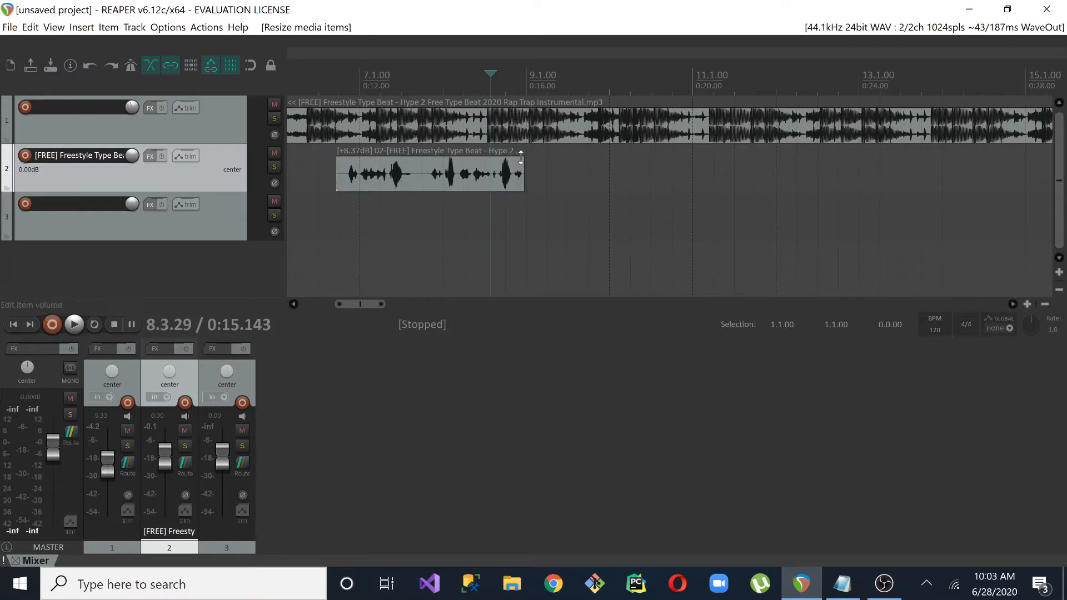
# Try a long fade-out and a fade-in on the vocal item, removing each one again
pyautogui.moveTo(523, 161); pyautogui.dragTo(356, 162)
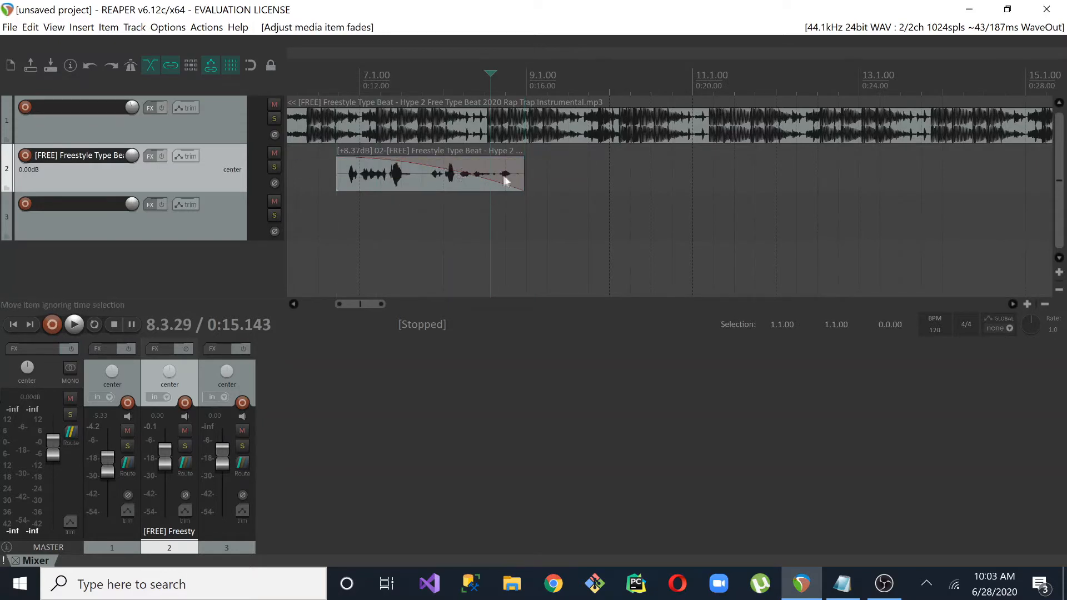
pyautogui.moveTo(377, 160); pyautogui.dragTo(578, 139)
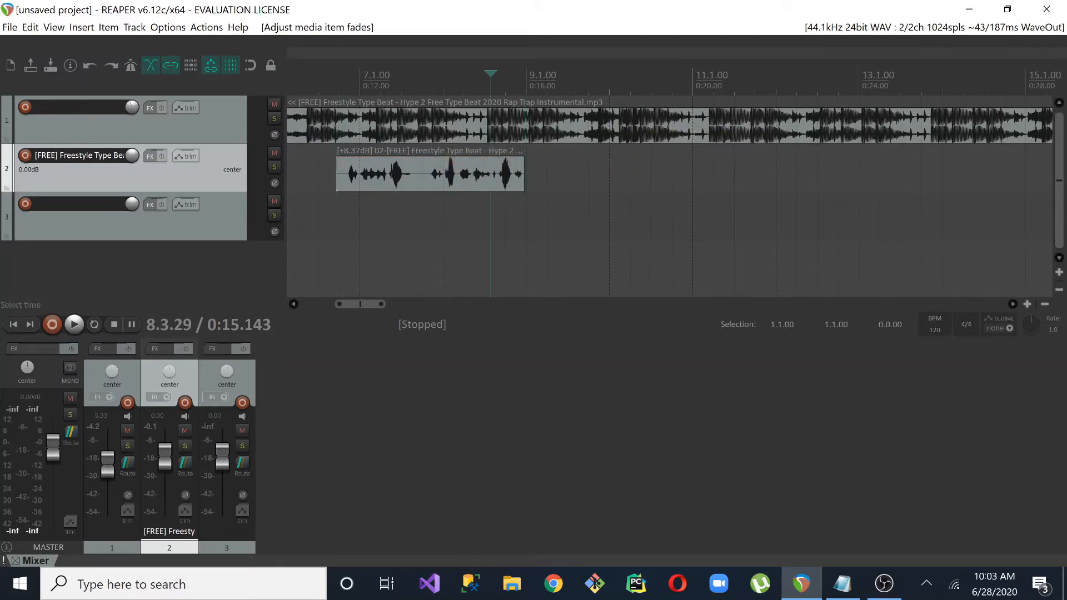
pyautogui.moveTo(338, 162); pyautogui.dragTo(416, 157)
pyautogui.moveTo(521, 141); pyautogui.dragTo(295, 163)
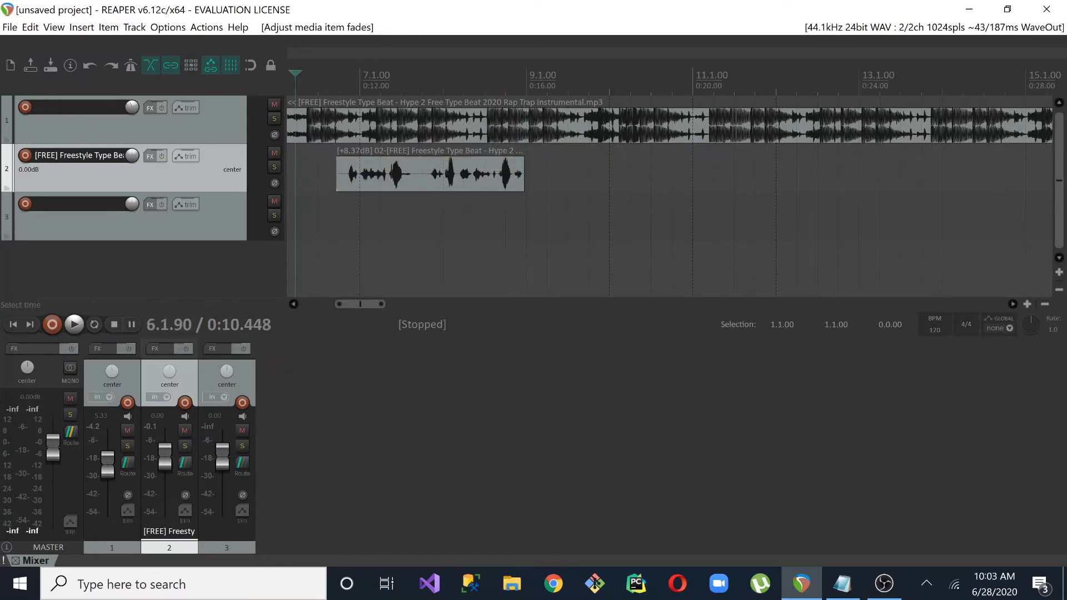
# Add the RoughRider3 compressor to the vocal on track 2 and load its OG - 04 - Good One factory preset
pyautogui.scroll(-3, 622, 182)
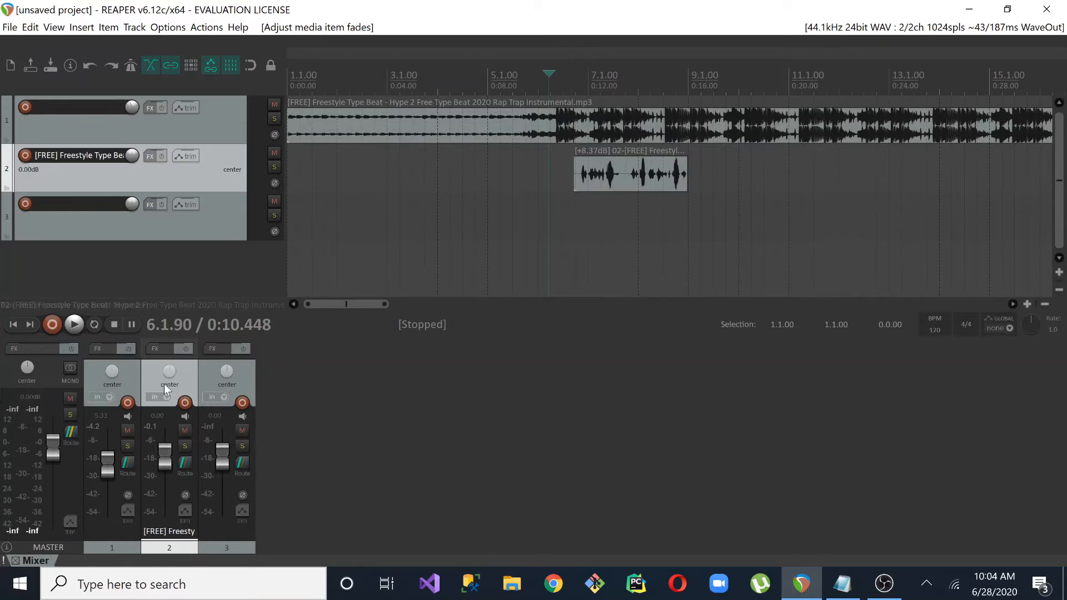
pyautogui.click(159, 347)
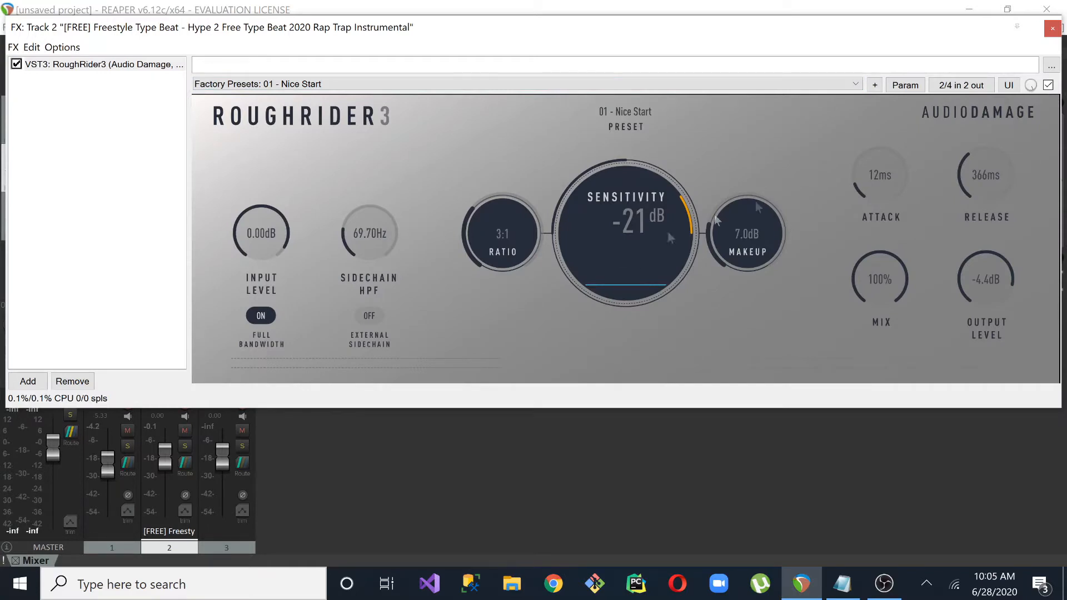
pyautogui.click(855, 85)
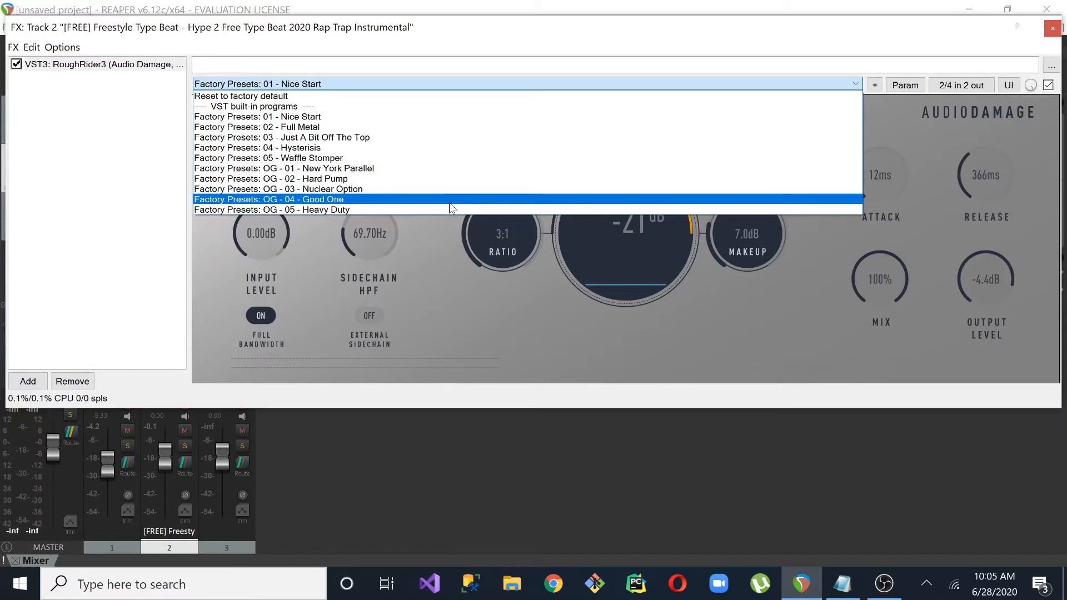
pyautogui.click(450, 202)
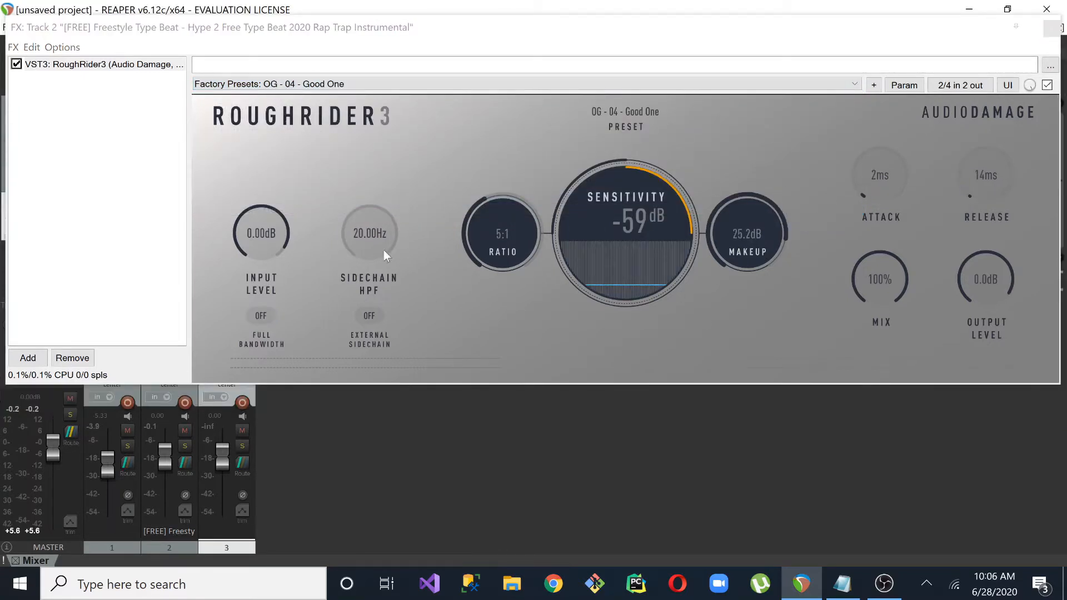
# Add the ReaEQ (Cockos) equalizer to track 2's effects chain after RoughRider3
pyautogui.click(114, 269)
pyautogui.click(30, 358)
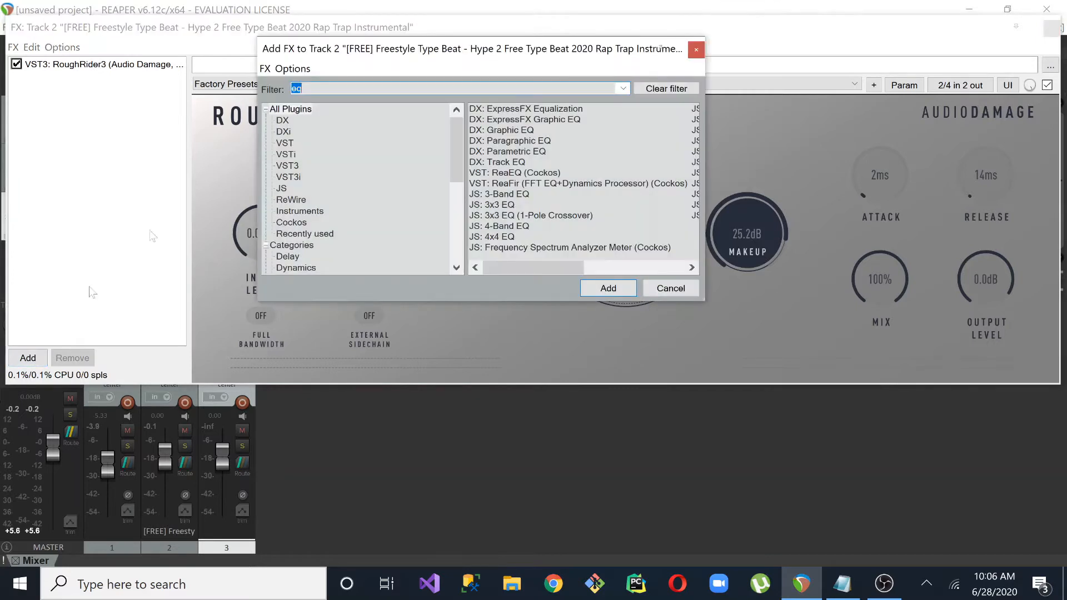
pyautogui.write('eq')
pyautogui.click(509, 176)
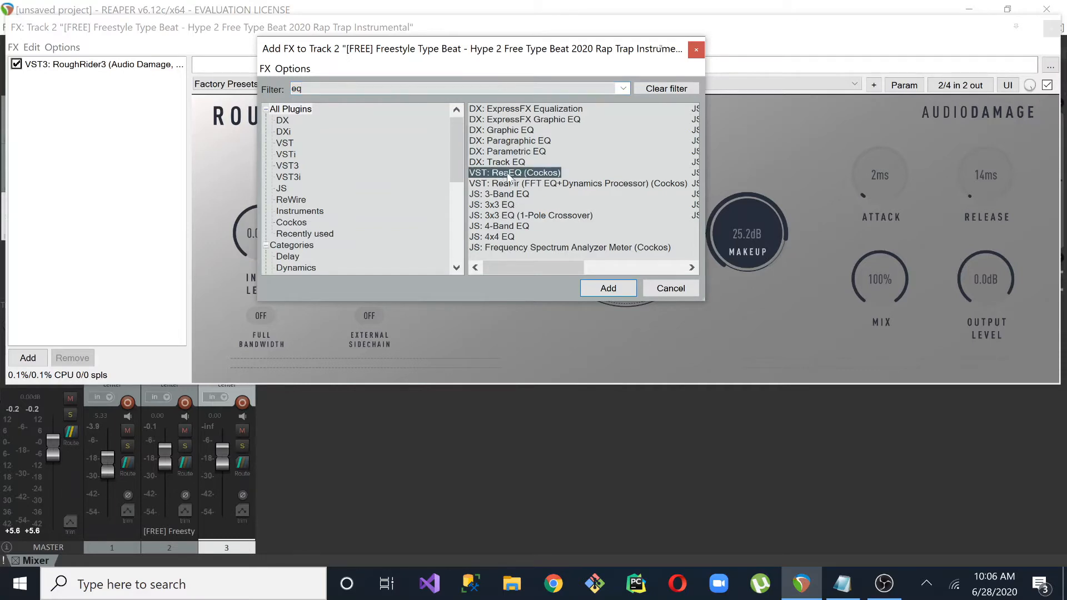
pyautogui.click(605, 288)
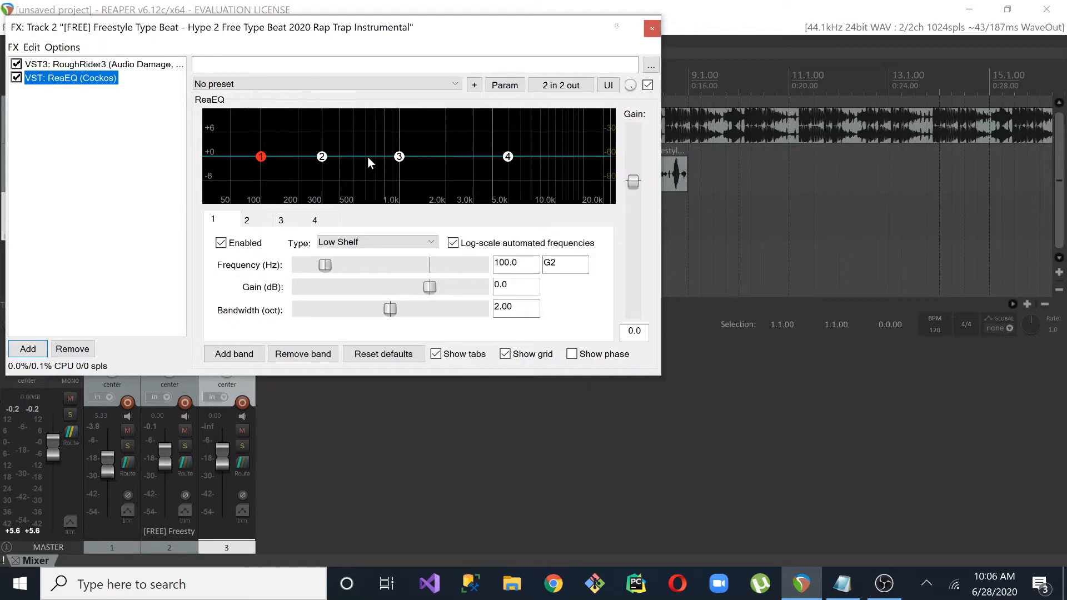
# Load the stock - Basic 11 band Clear Vocals preset in track 2's ReaEQ
pyautogui.click(327, 84)
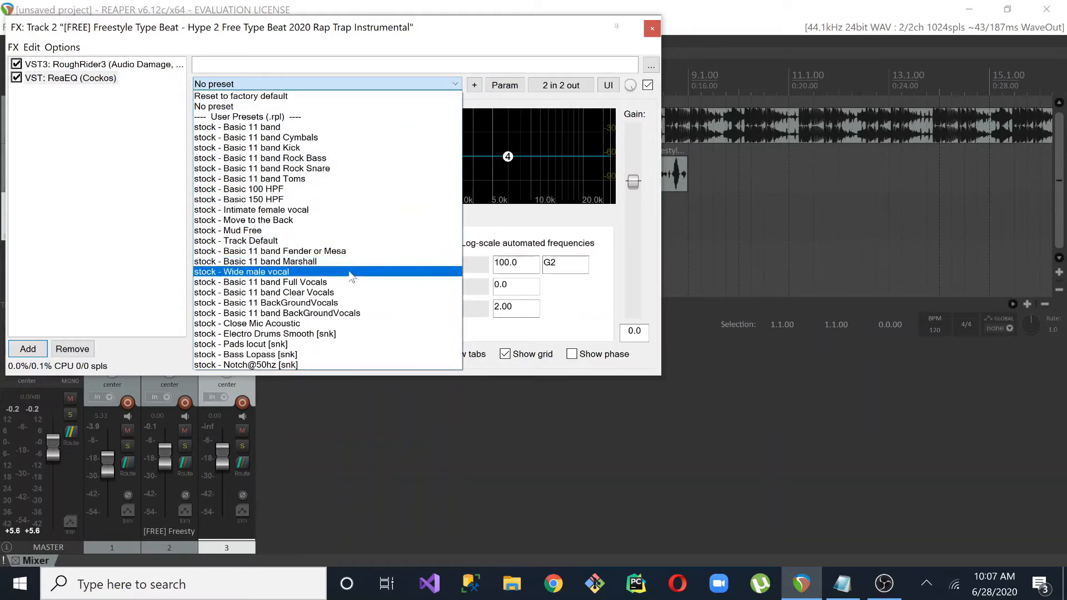
pyautogui.click(350, 292)
pyautogui.click(455, 84)
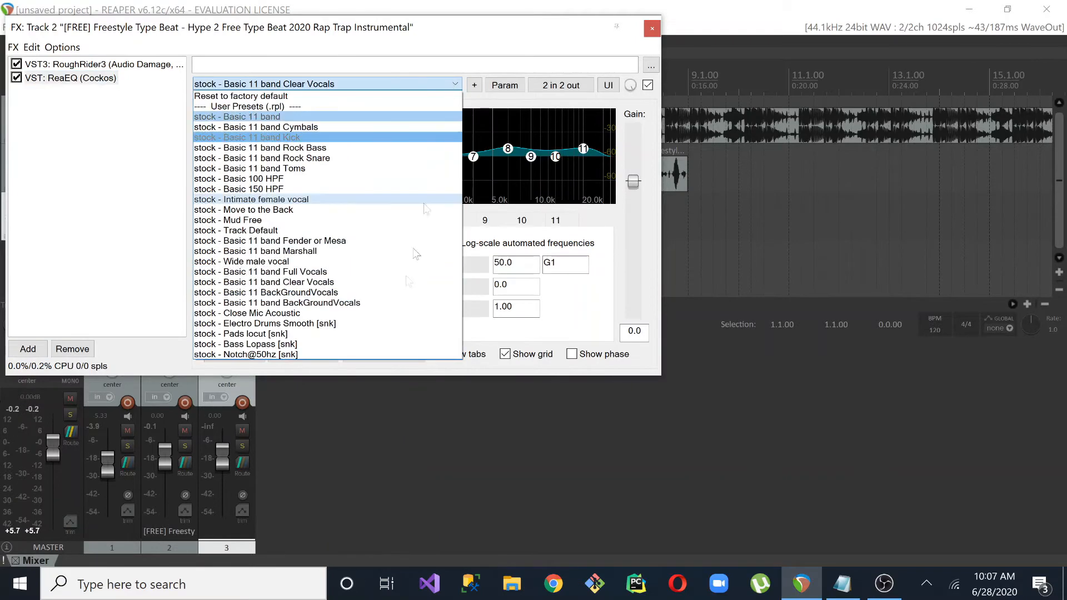
pyautogui.click(375, 285)
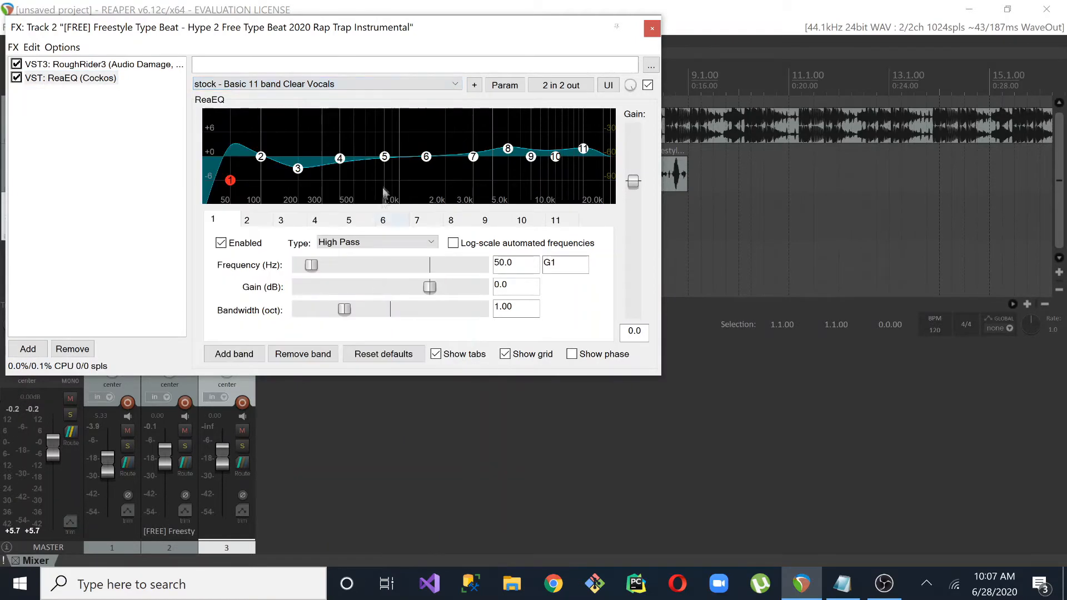
# Add the DX: Reverb effect to the end of track 2's effects chain
pyautogui.click(28, 349)
pyautogui.write('reve')
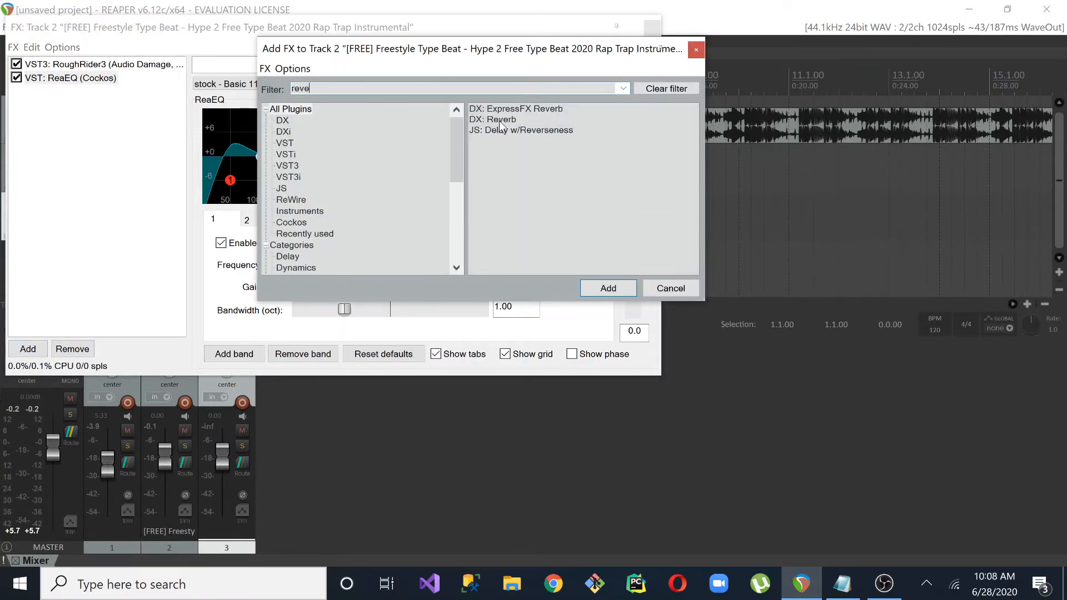
pyautogui.doubleClick(500, 120)
pyautogui.click(491, 127)
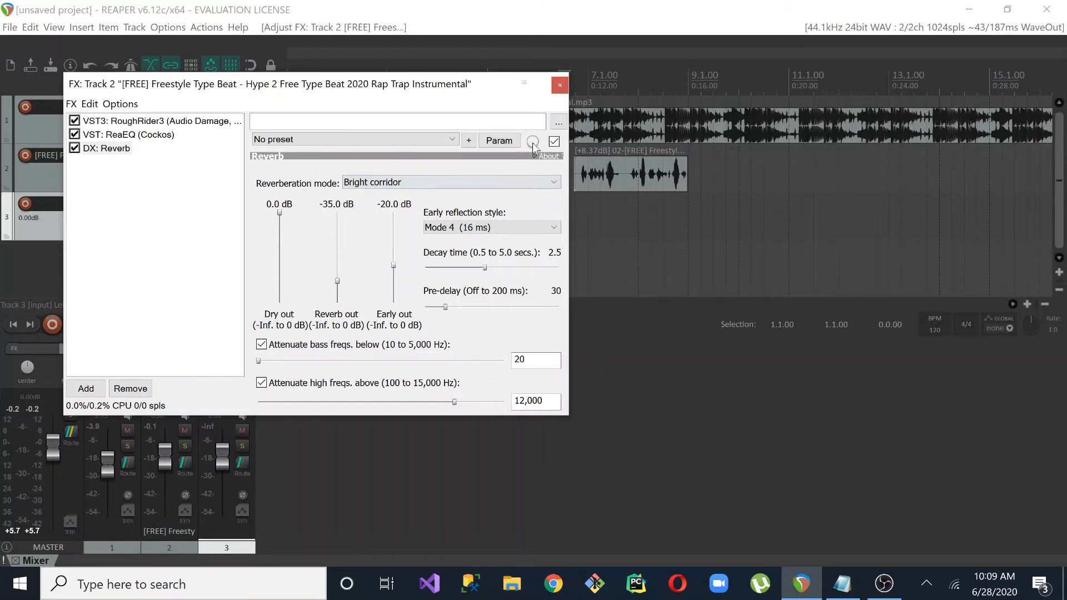
# Lower the wet/dry mix of the Reverb on track 2 and close the effects chain
pyautogui.moveTo(532, 144); pyautogui.dragTo(532, 179)
pyautogui.moveTo(532, 199); pyautogui.dragTo(532, 183)
pyautogui.moveTo(533, 199); pyautogui.dragTo(532, 188)
pyautogui.press('Escape')
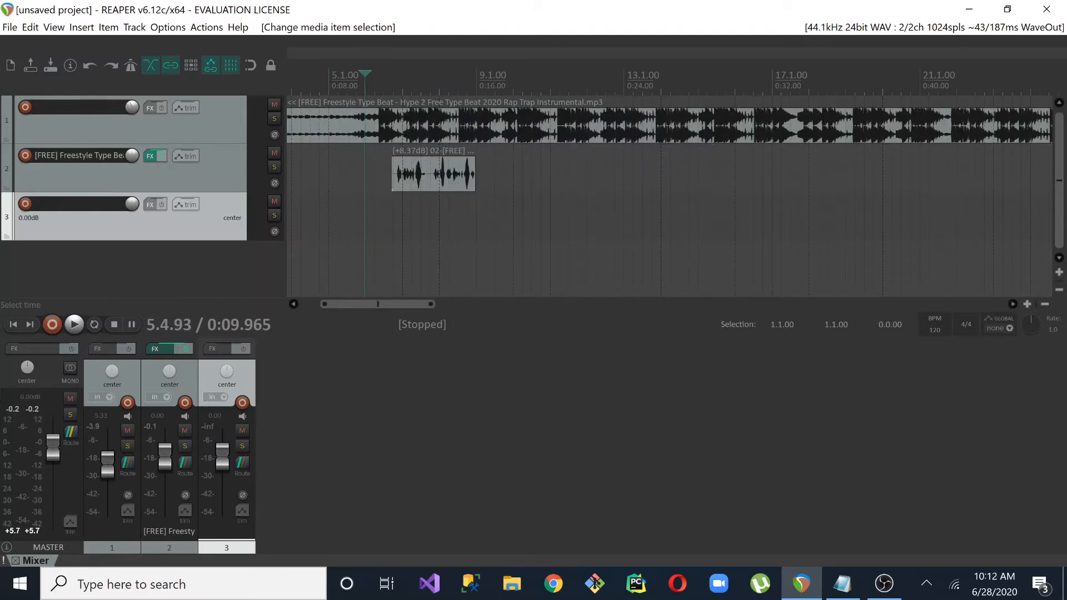
# Arm track 3, record a backing vocal over the second half of the track 2 vocal, and normalize the new item
pyautogui.click(26, 205)
pyautogui.click(57, 324)
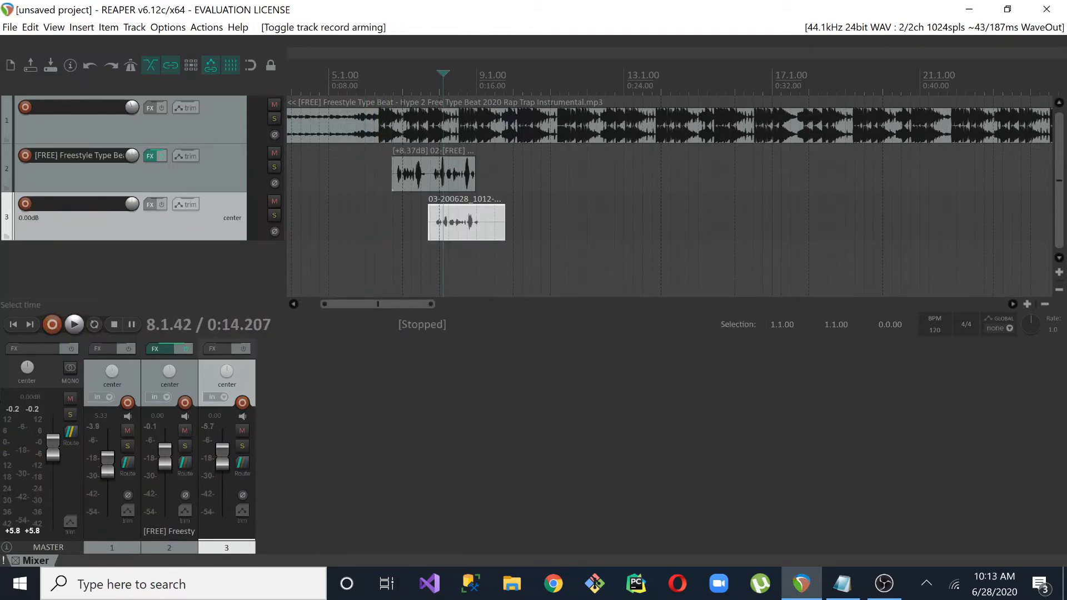
pyautogui.moveTo(431, 303); pyautogui.dragTo(355, 302)
pyautogui.hotkey('ctrl', 'shift', 'n')
# Align the track 3 item with the matching words on track 2 and trim both its ends, finishing just before 9.1.00
pyautogui.moveTo(456, 233); pyautogui.dragTo(442, 232)
pyautogui.moveTo(307, 218); pyautogui.dragTo(342, 218)
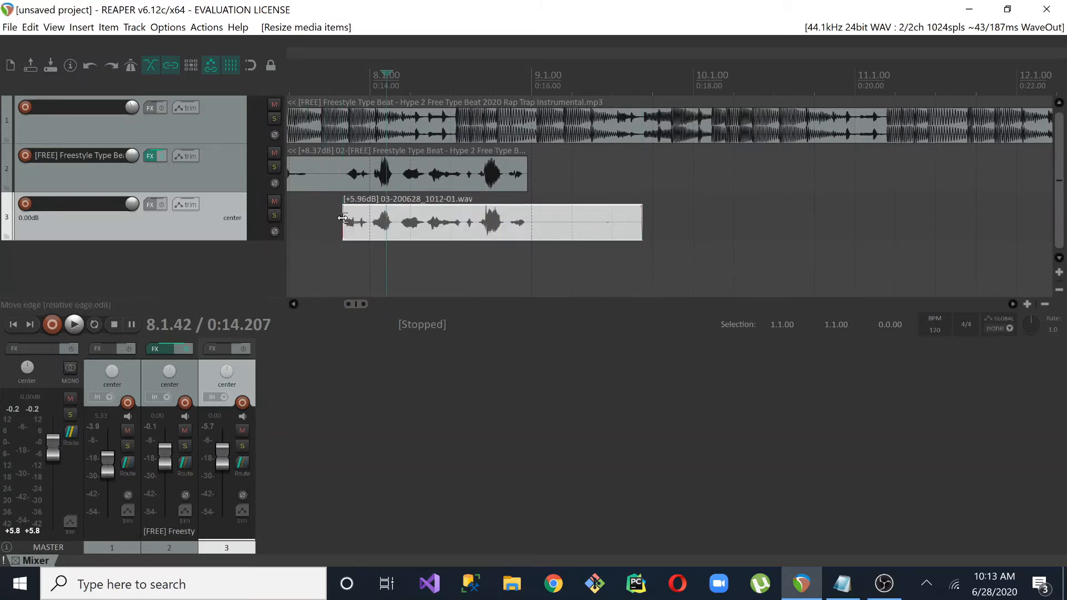
pyautogui.moveTo(641, 224); pyautogui.dragTo(527, 225)
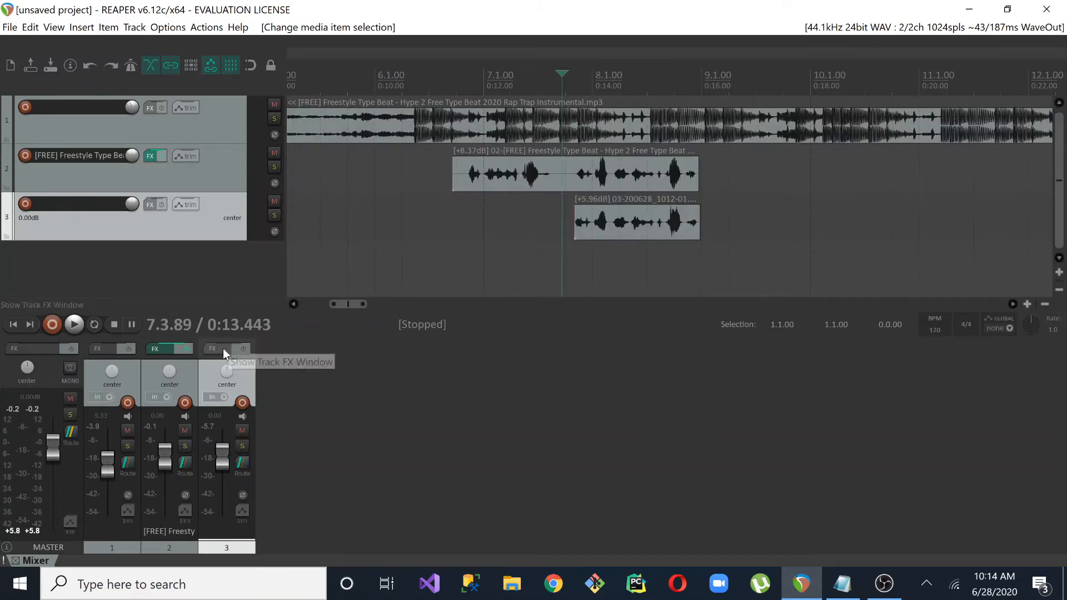
pyautogui.click(218, 348)
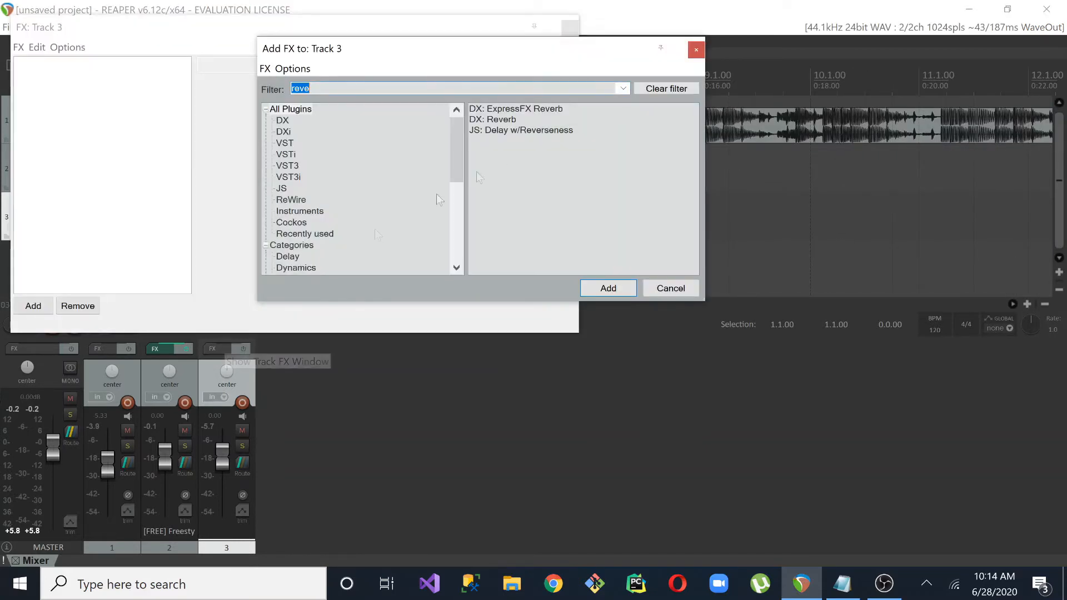
pyautogui.click(695, 50)
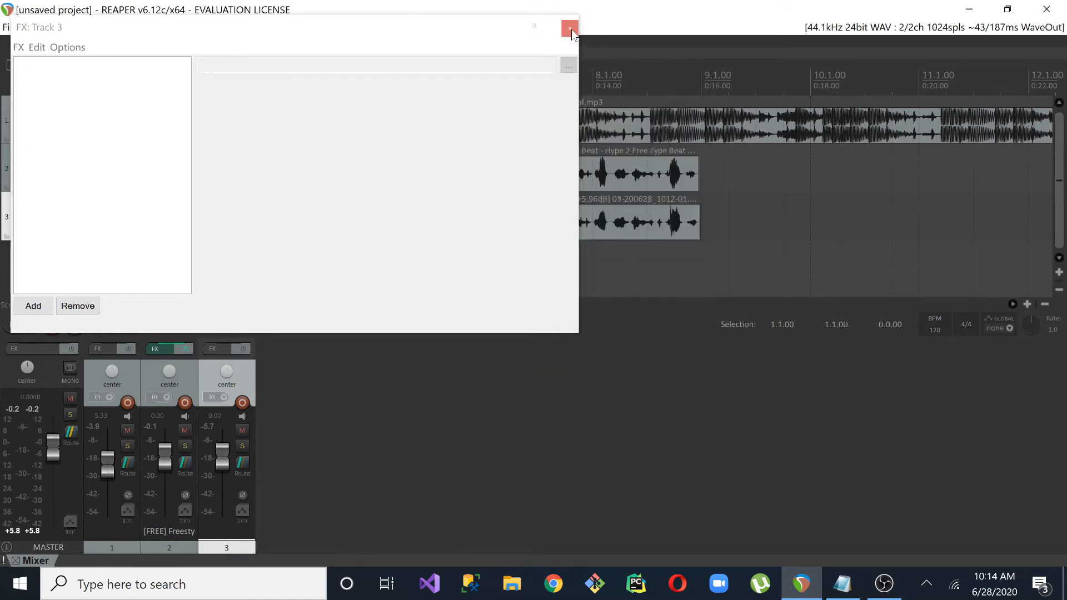
pyautogui.click(570, 28)
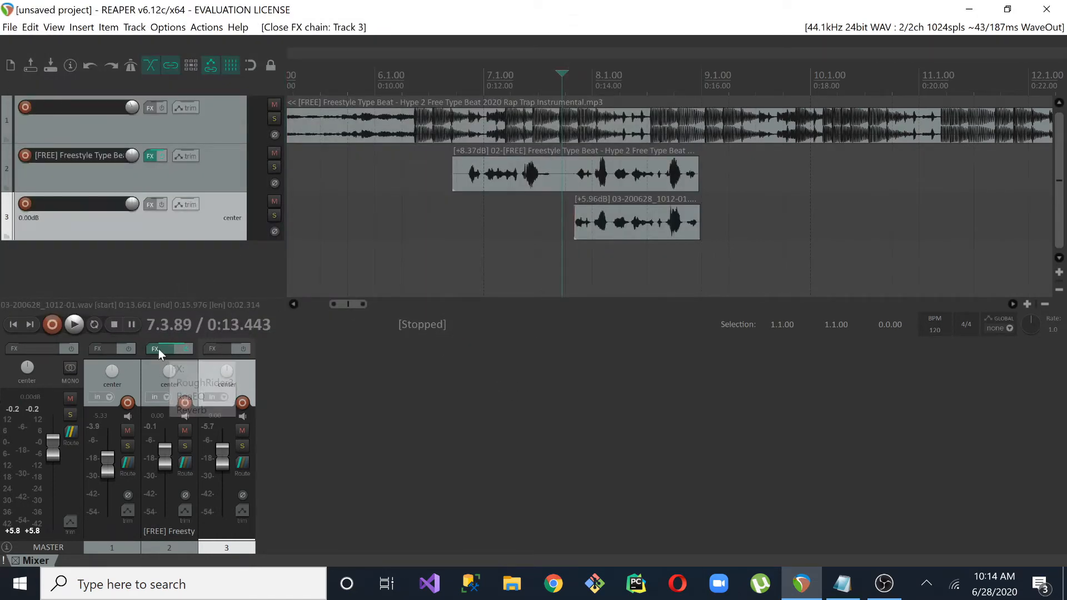
# Copy track 2's effects to track 3 and switch the copied ReaEQ to the stock - Basic 11 BackGroundVocals preset
pyautogui.moveTo(158, 349); pyautogui.dragTo(220, 356)
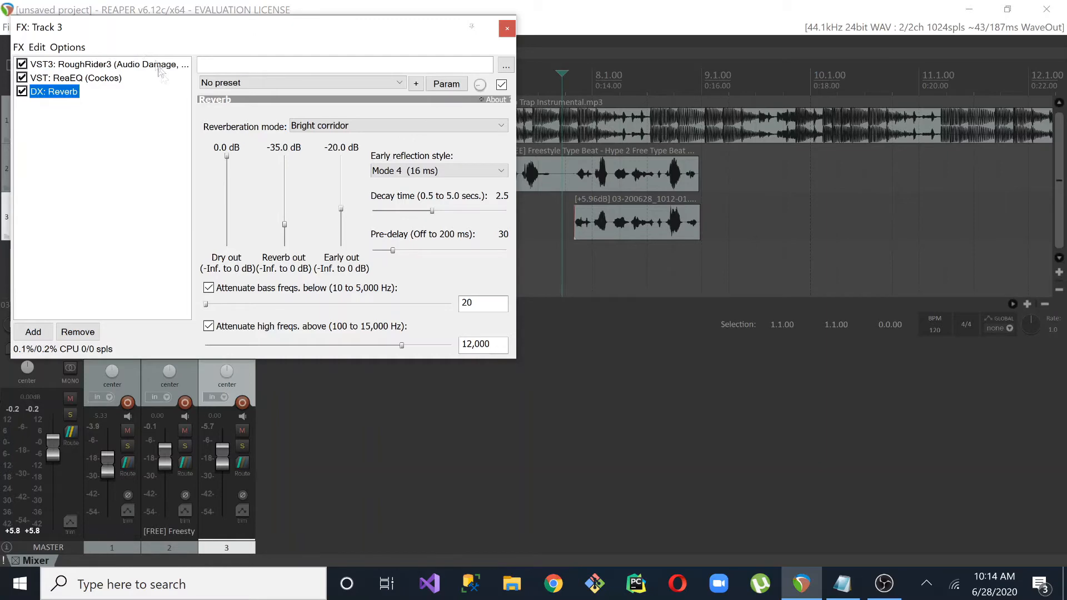
pyautogui.click(101, 79)
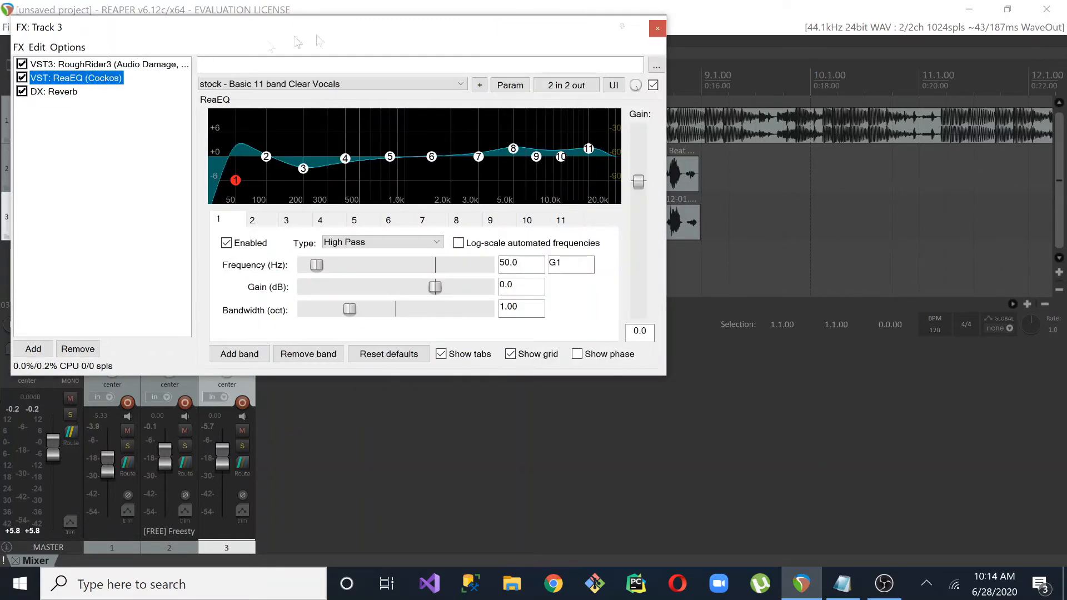
pyautogui.click(463, 84)
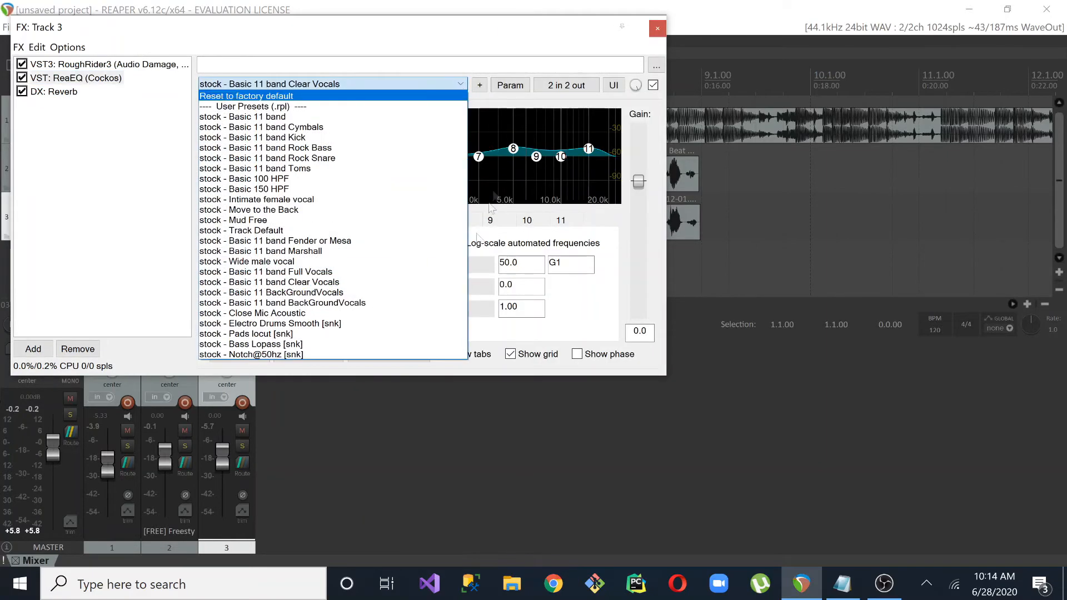
pyautogui.click(385, 292)
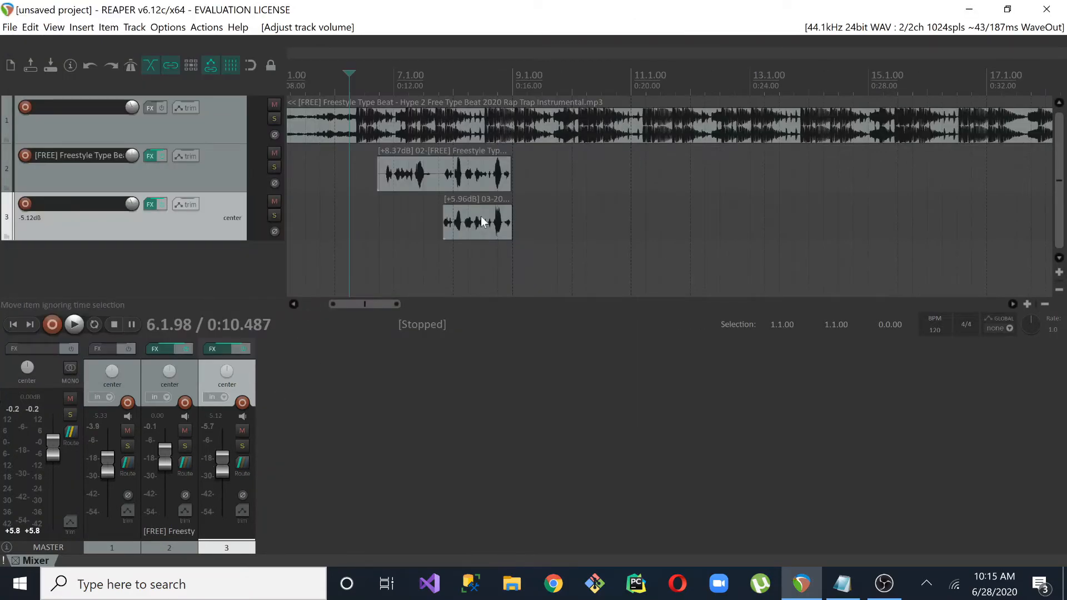
# Set track 3's volume to -4.67 dB and play both vocals against the beat
pyautogui.moveTo(225, 469); pyautogui.dragTo(222, 469)
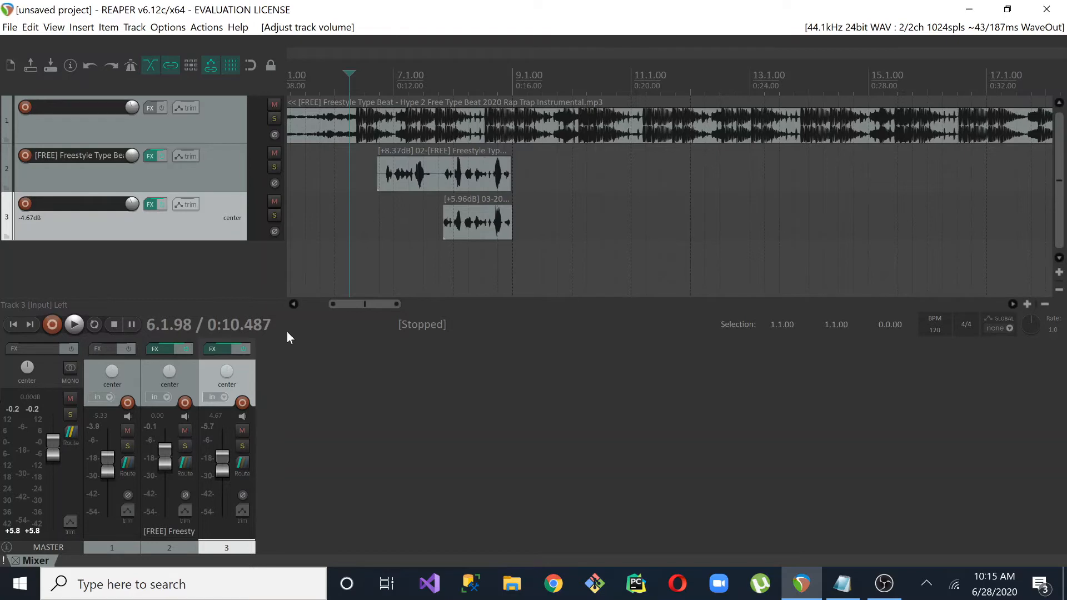
pyautogui.press('space')
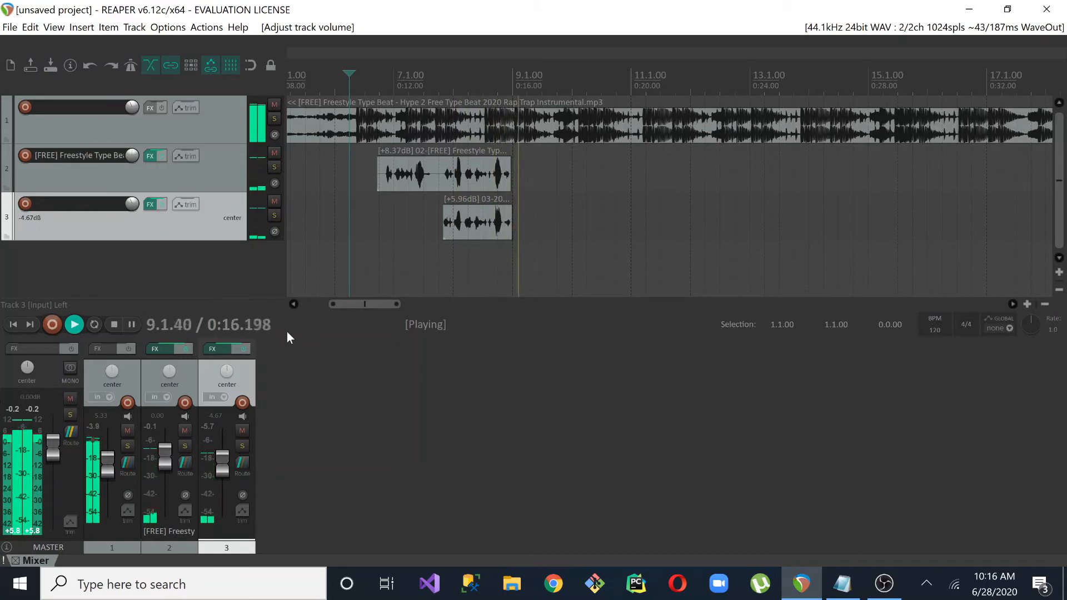
pyautogui.press('space')
# Split the track 3 item at 8.3.59, delete the part before the split, and play back the remaining backing vocal
pyautogui.scroll(3, 439, 261)
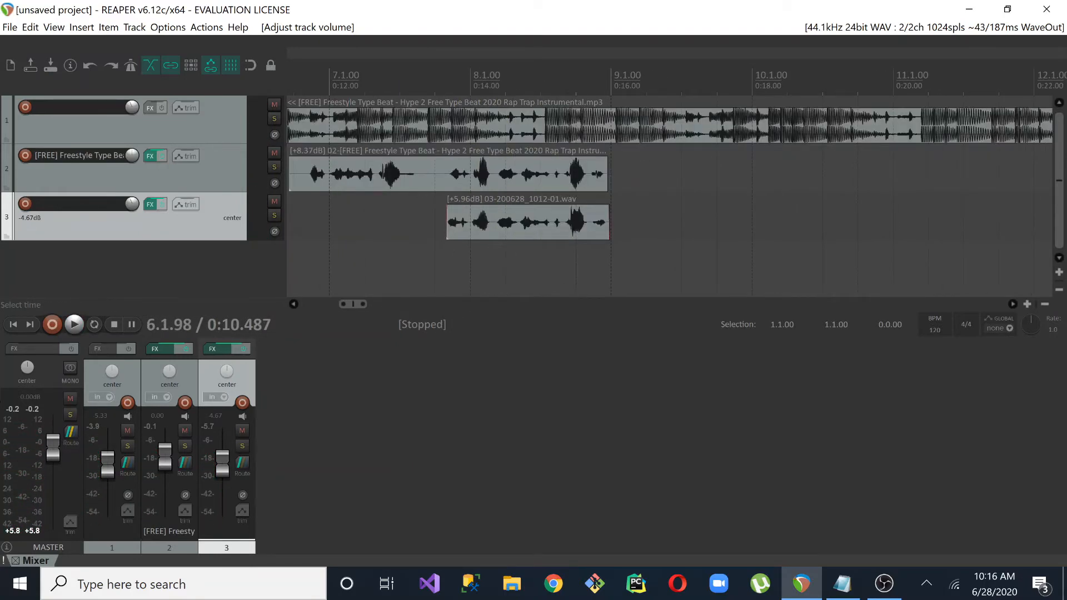
pyautogui.click(526, 253)
pyautogui.click(562, 223)
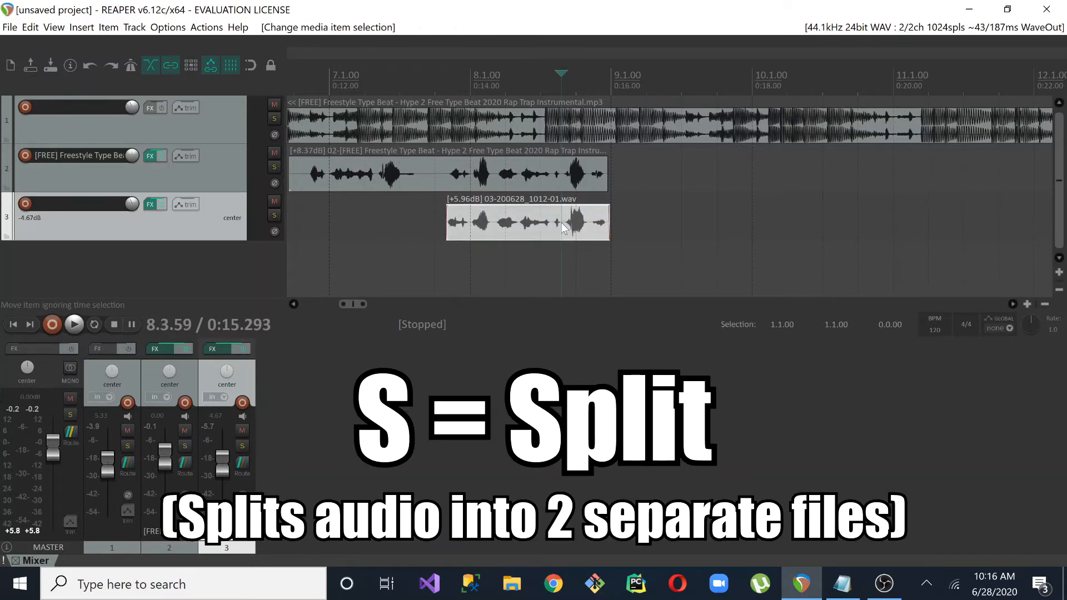
pyautogui.press('s')
pyautogui.click(522, 228)
pyautogui.press('Delete')
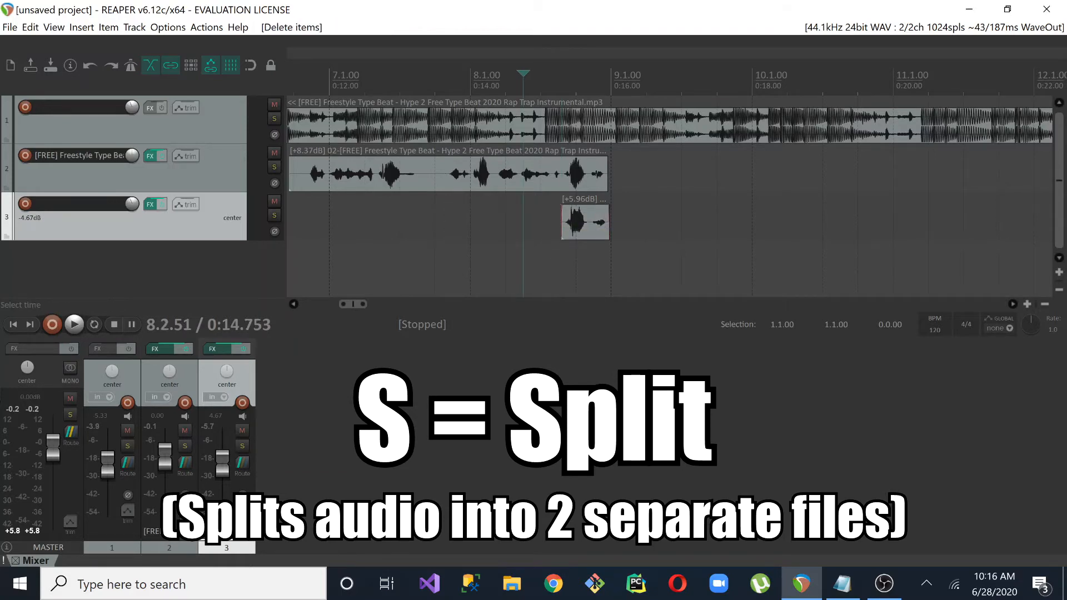
pyautogui.press('space')
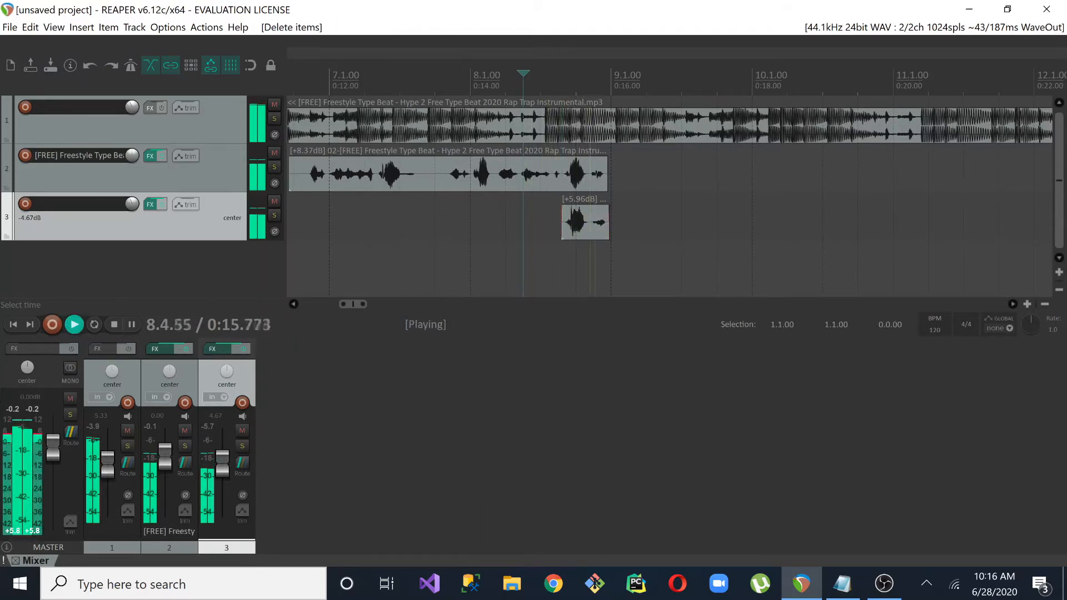
pyautogui.press('space')
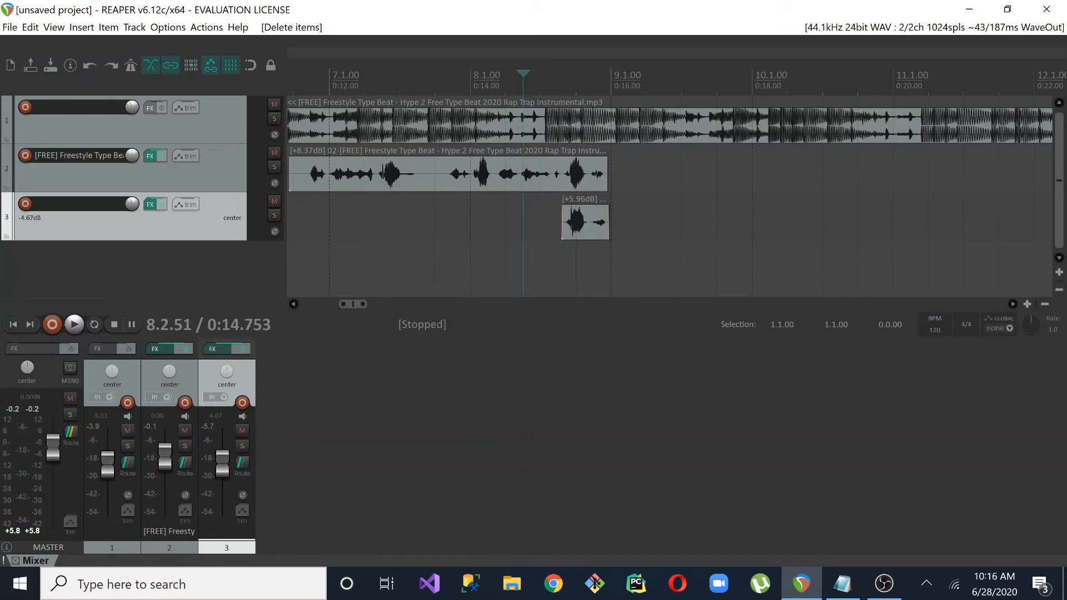
# Add a fourth track below track 3 and arm it for recording
pyautogui.scroll(-3, 539, 225)
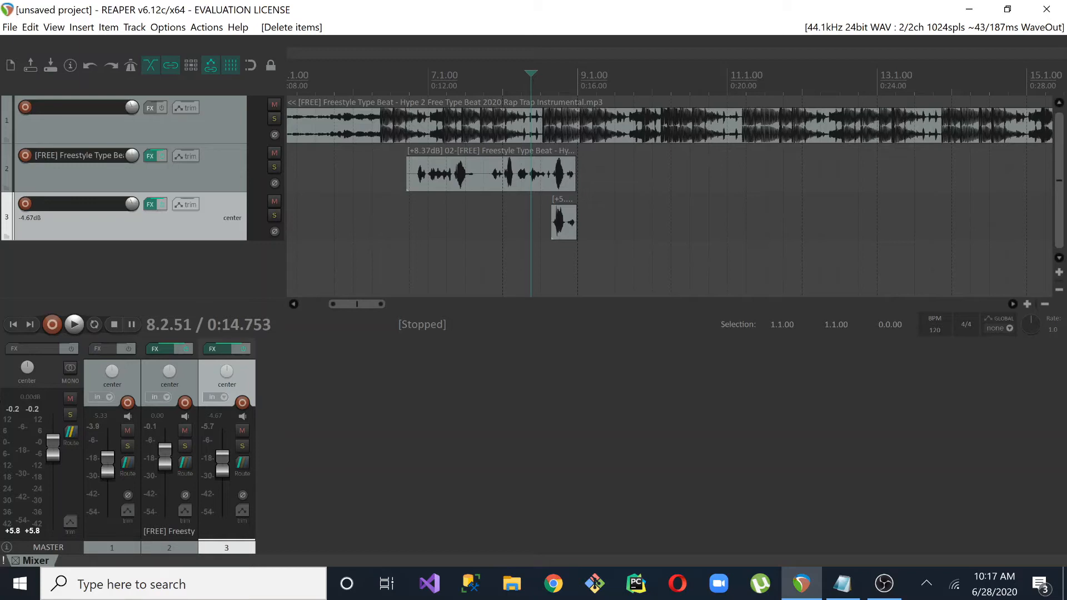
pyautogui.click(476, 225)
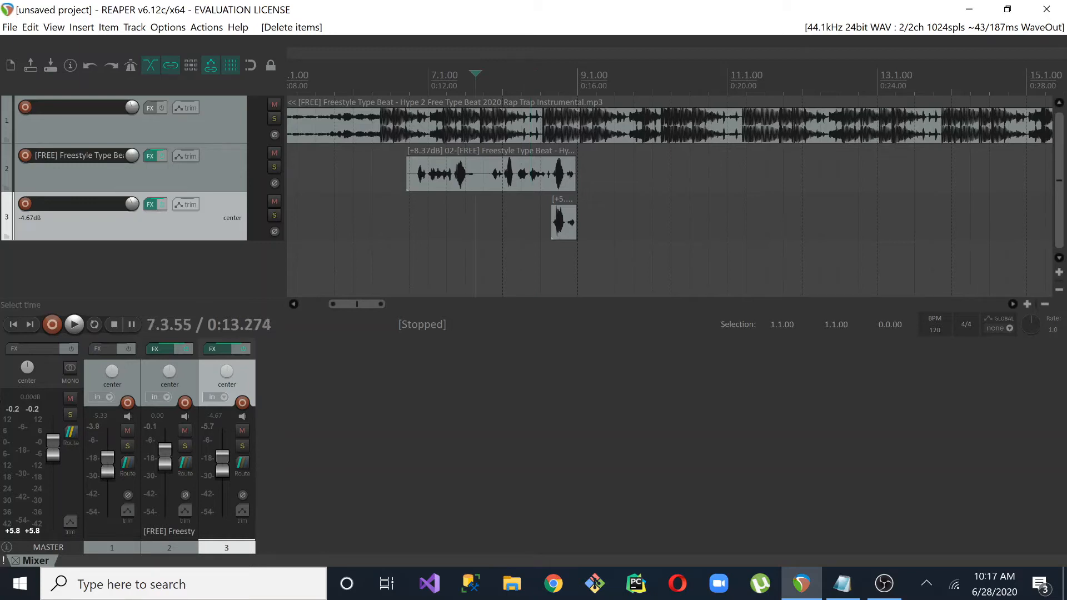
pyautogui.doubleClick(147, 279)
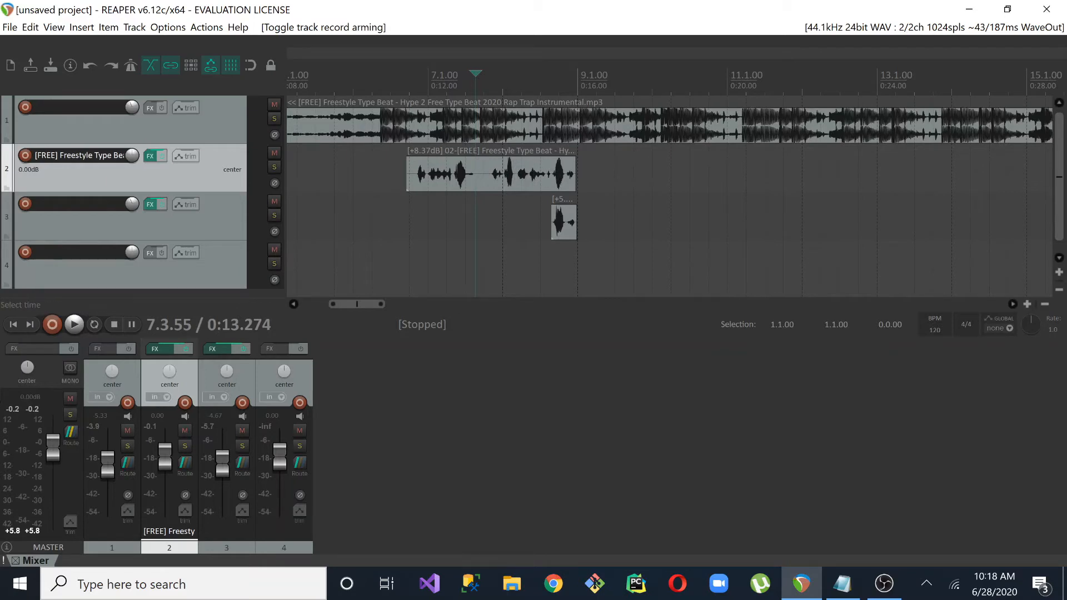
pyautogui.click(130, 276)
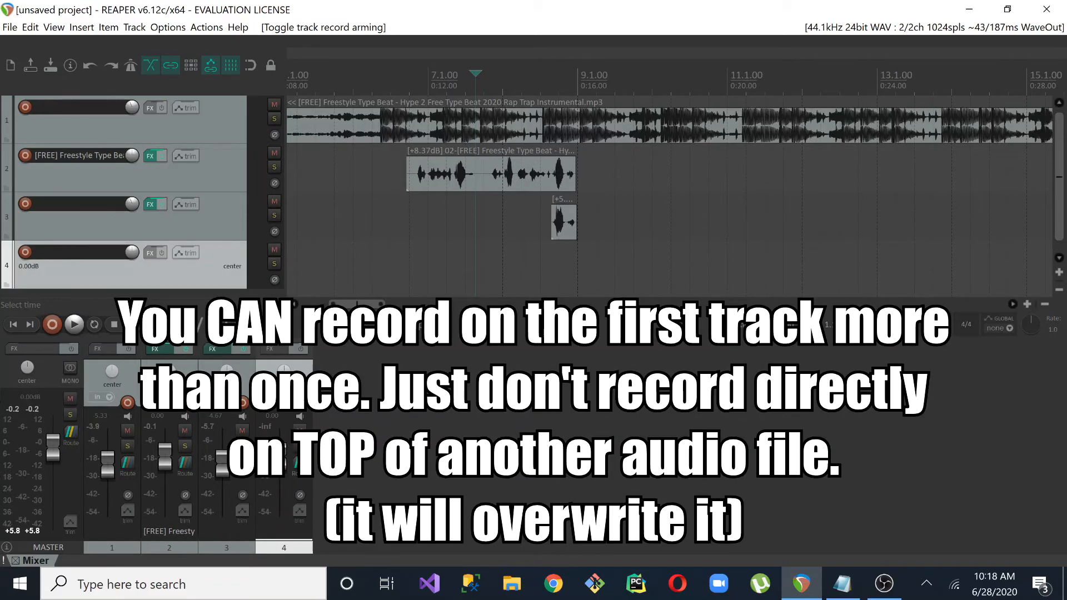
pyautogui.click(25, 252)
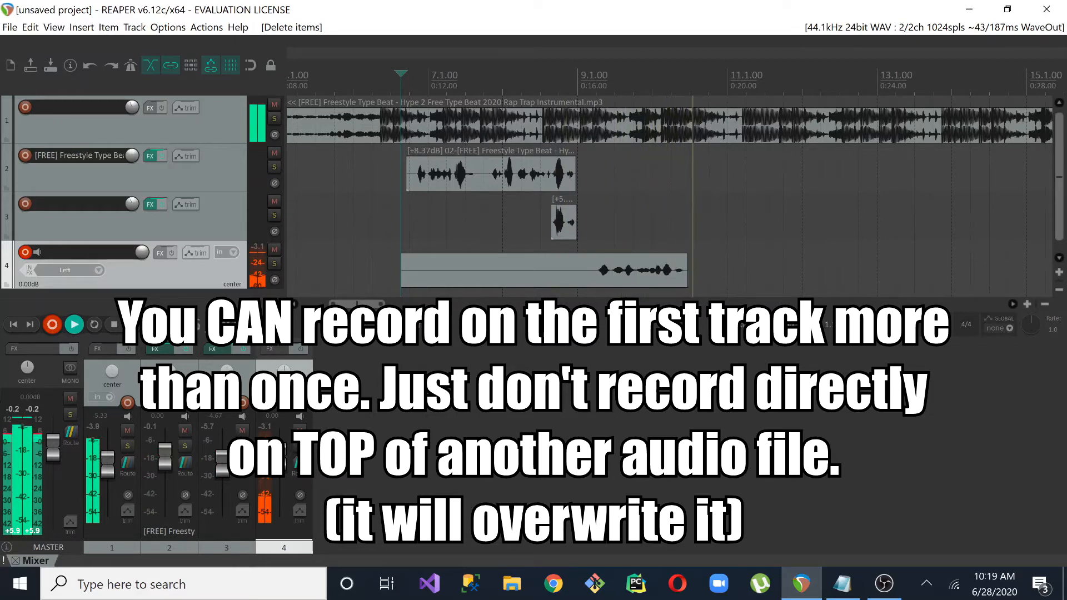
# Finish recording the vocal take on track 4 and normalize the new item
pyautogui.press('space')
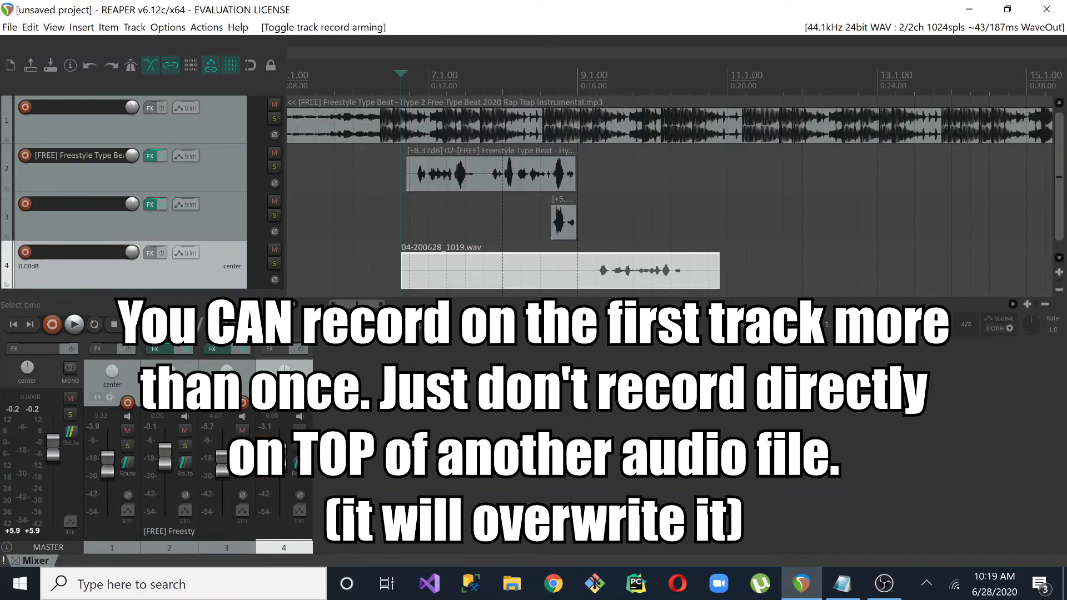
pyautogui.click(594, 267)
pyautogui.hotkey('ctrl', 'shift', 'n')
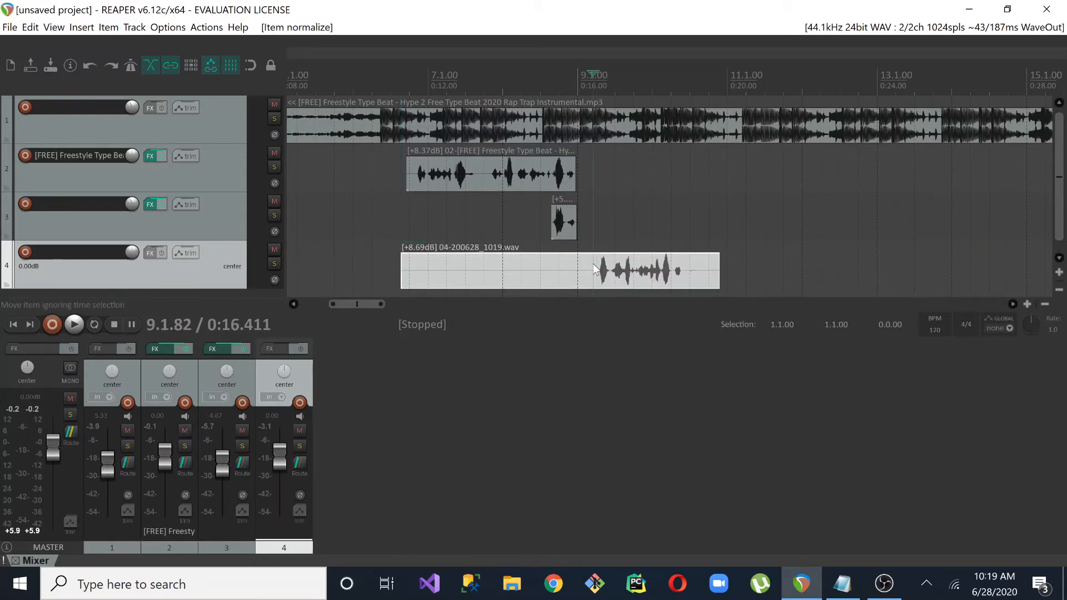
# Split the track 4 item at 9.1.82 and delete the empty part before the split
pyautogui.press('s')
pyautogui.click(589, 281)
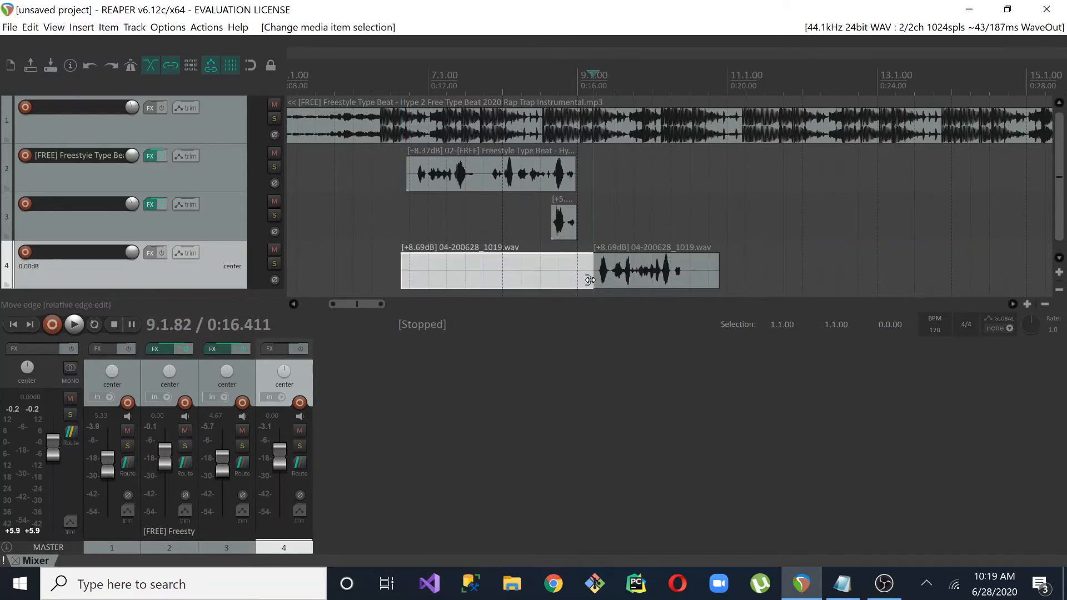
pyautogui.press('Delete')
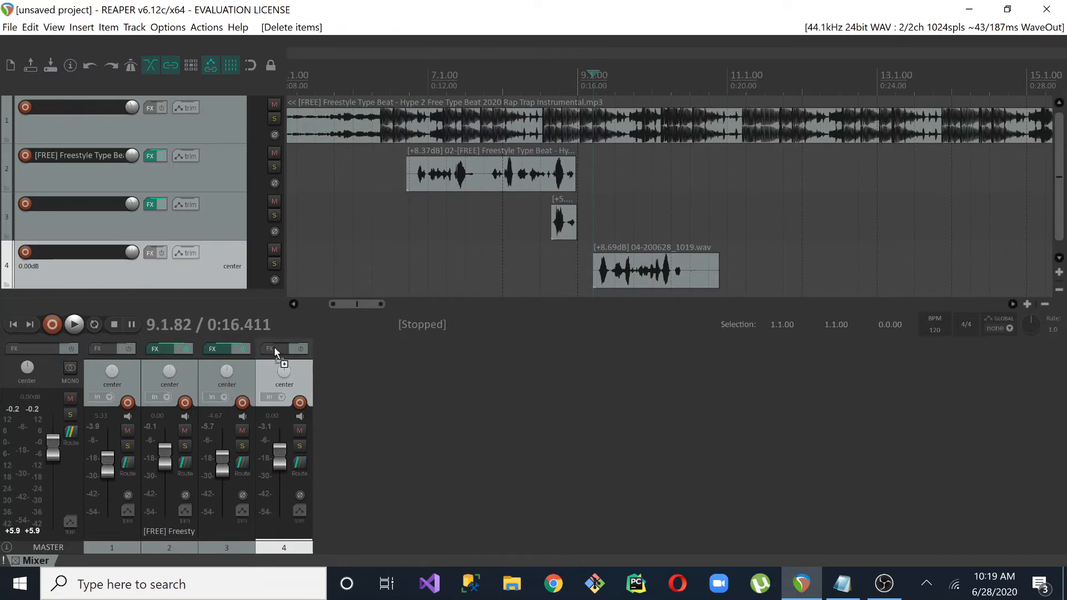
# Copy the vocal effects chain to track 4 and move the trimmed vocal item up to track 2
pyautogui.moveTo(275, 349); pyautogui.dragTo(274, 349)
pyautogui.click(504, 29)
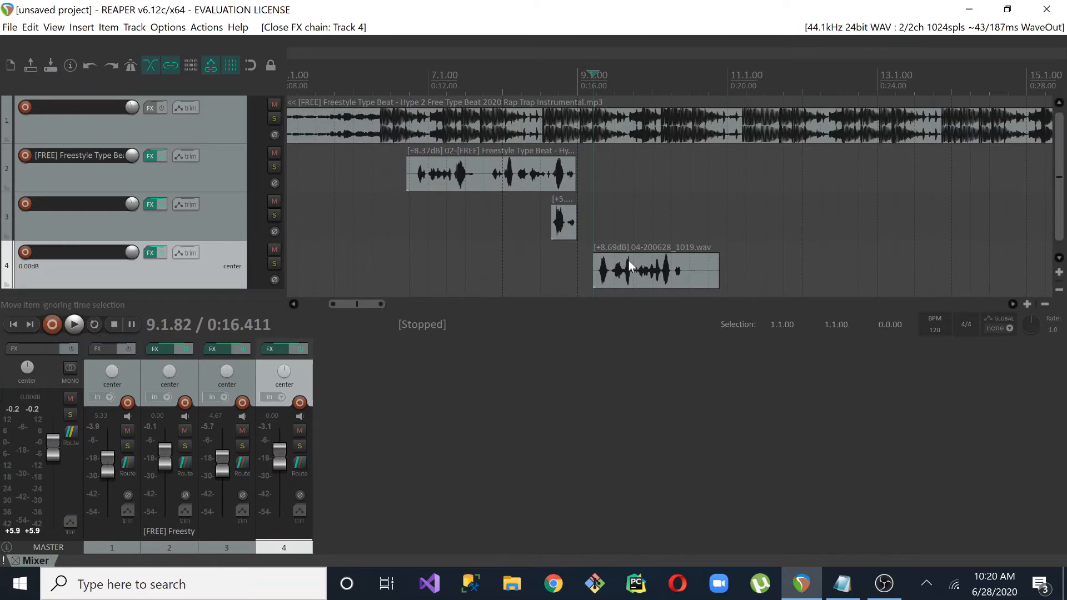
pyautogui.moveTo(630, 265); pyautogui.dragTo(612, 183)
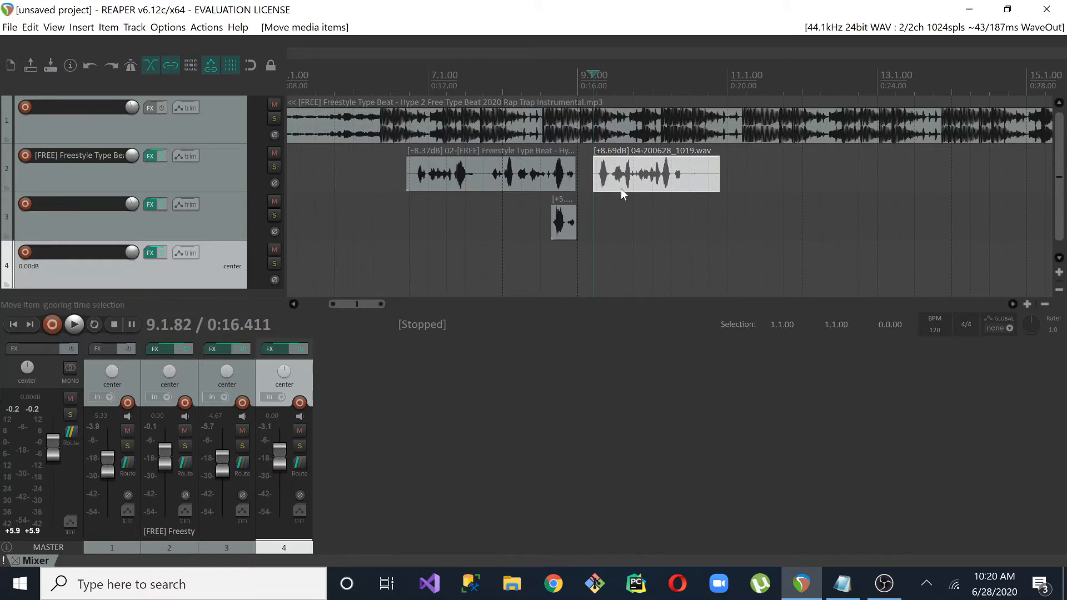
pyautogui.click(512, 214)
pyautogui.click(519, 174)
pyautogui.click(644, 172)
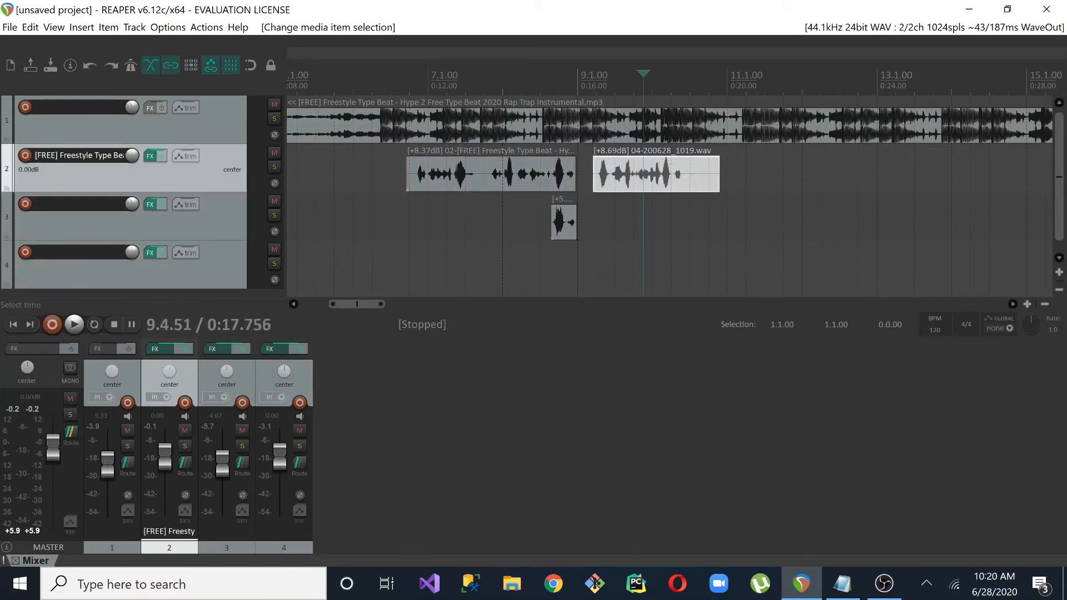
pyautogui.click(502, 178)
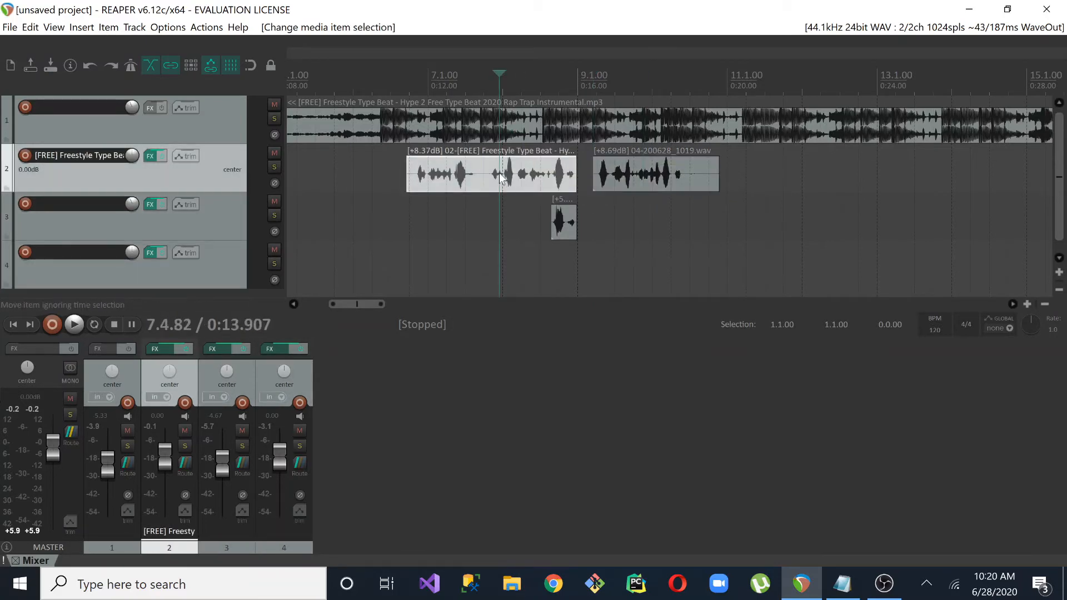
pyautogui.click(624, 170)
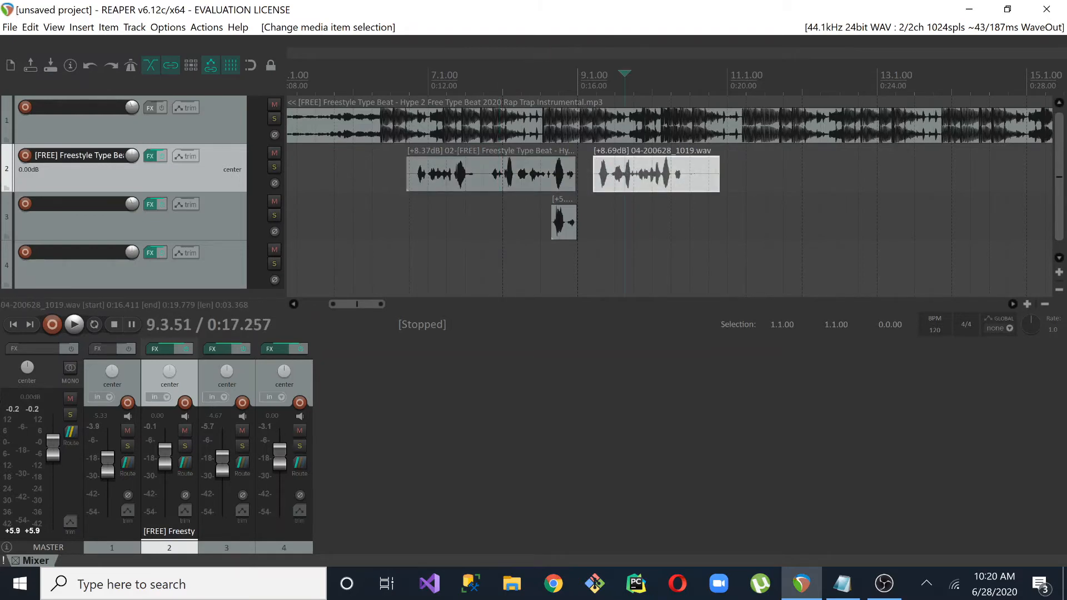
pyautogui.click(476, 184)
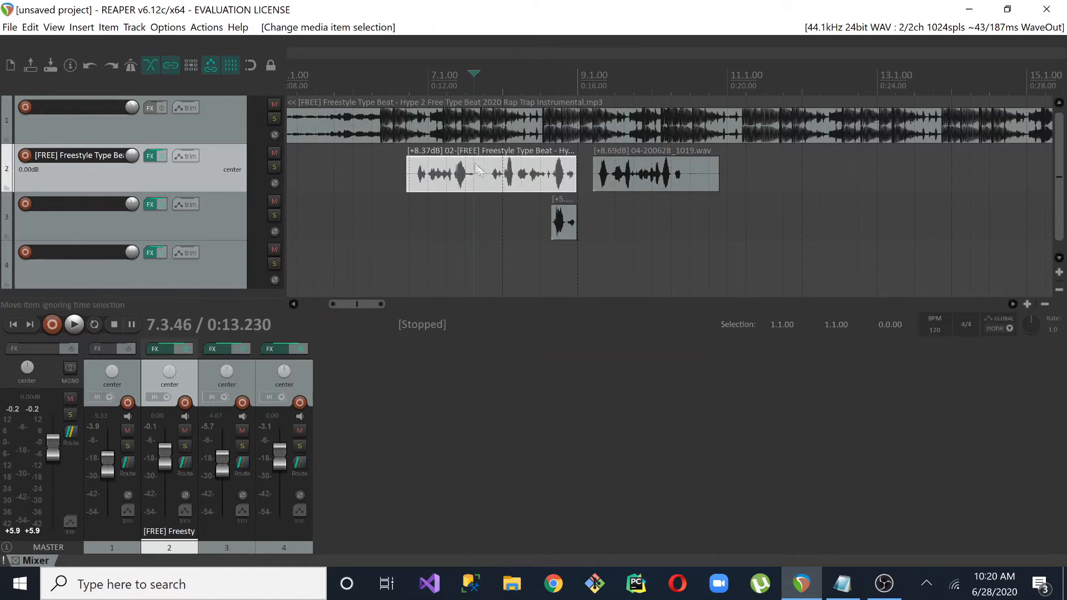
pyautogui.click(628, 186)
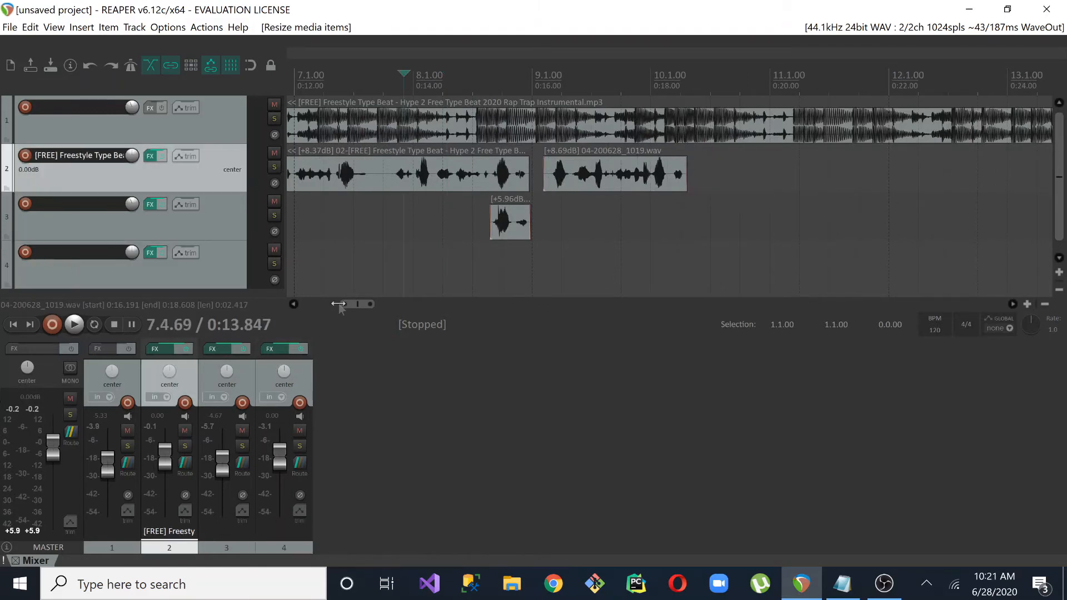
# Play the beat and vocals from 6.3.24 to check the transition between the two lead vocal items
pyautogui.scroll(-2, 667, 195)
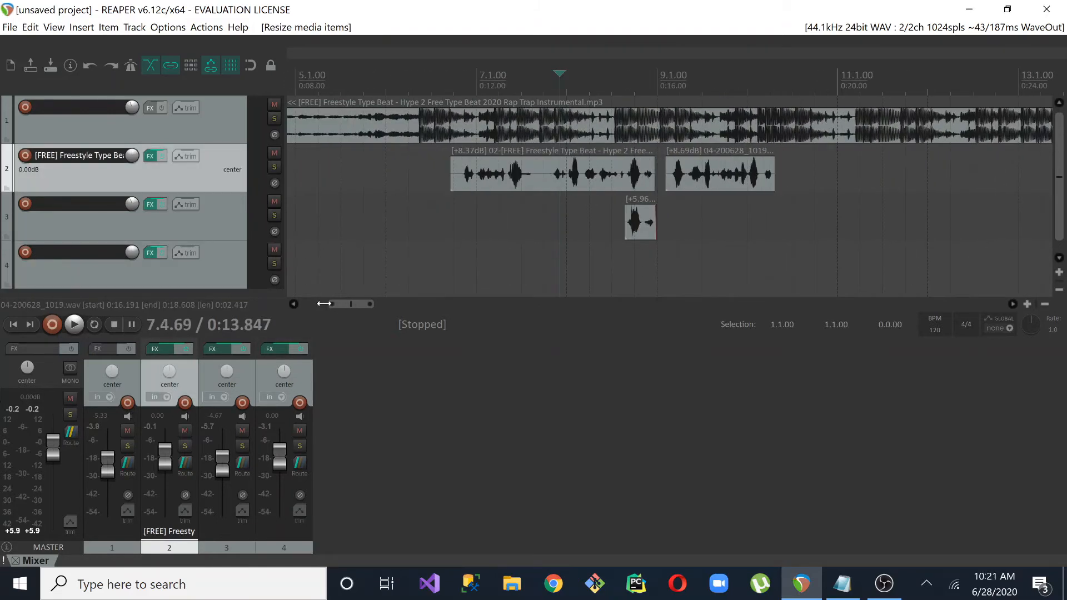
pyautogui.click(437, 220)
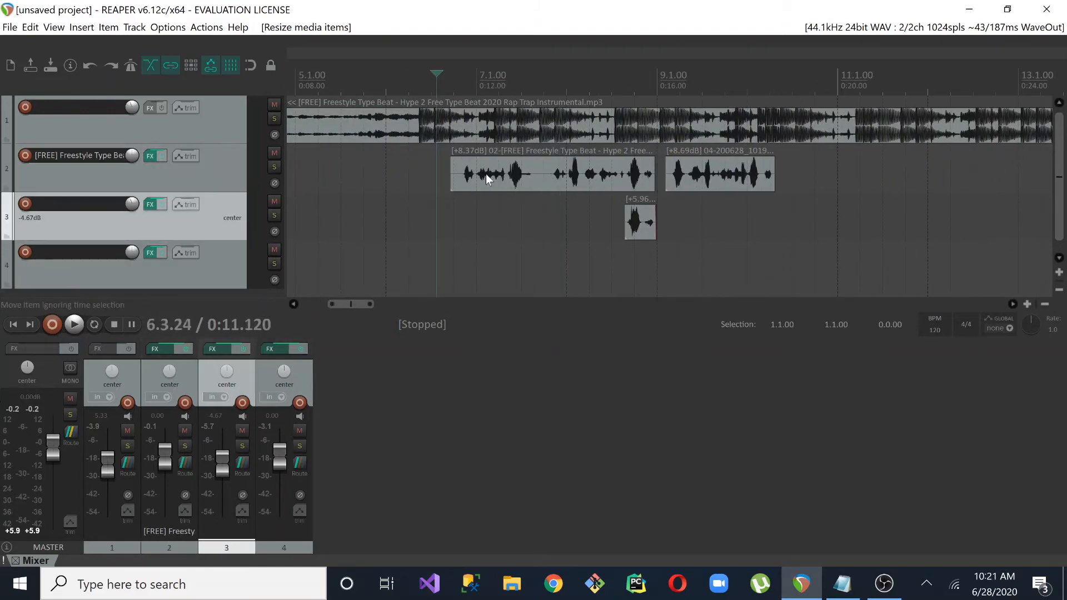
pyautogui.press('space')
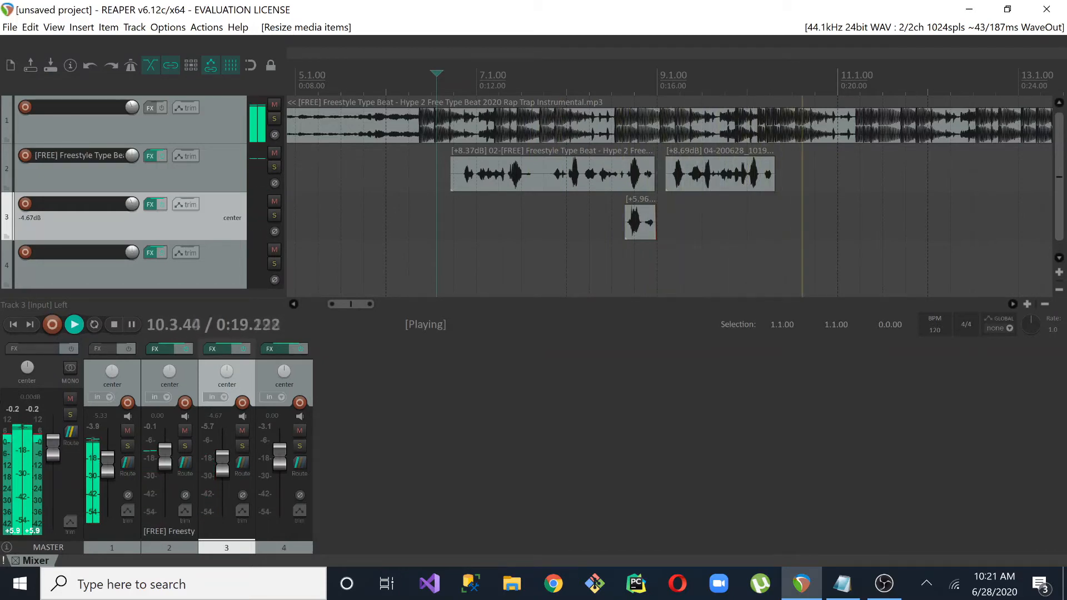
pyautogui.press('space')
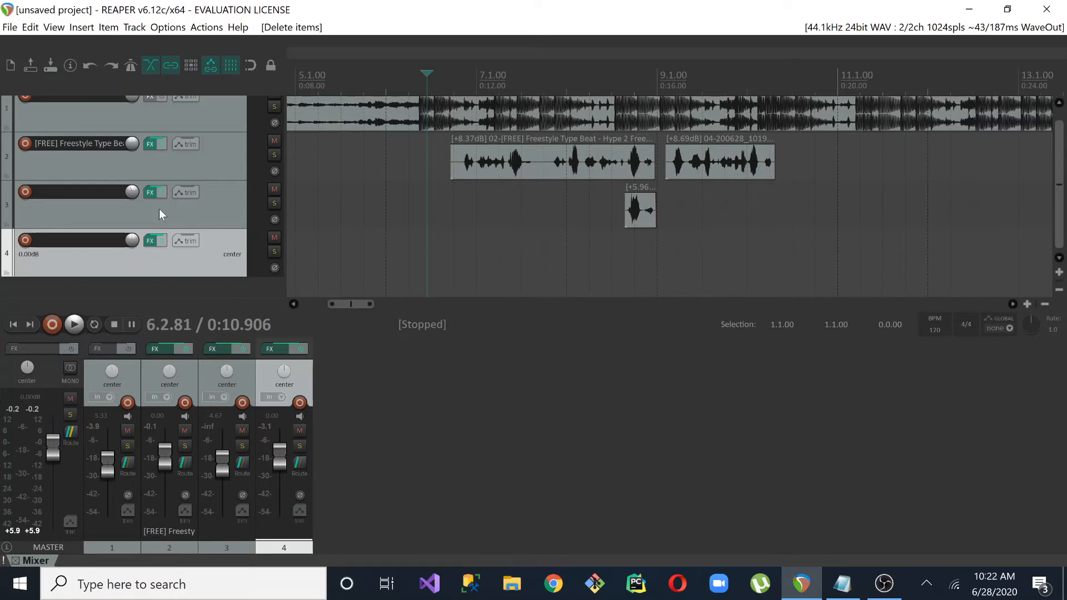
# Arm track 4, record a short vocal over the beat from 6.2.81, and normalize the take
pyautogui.click(25, 239)
pyautogui.click(52, 322)
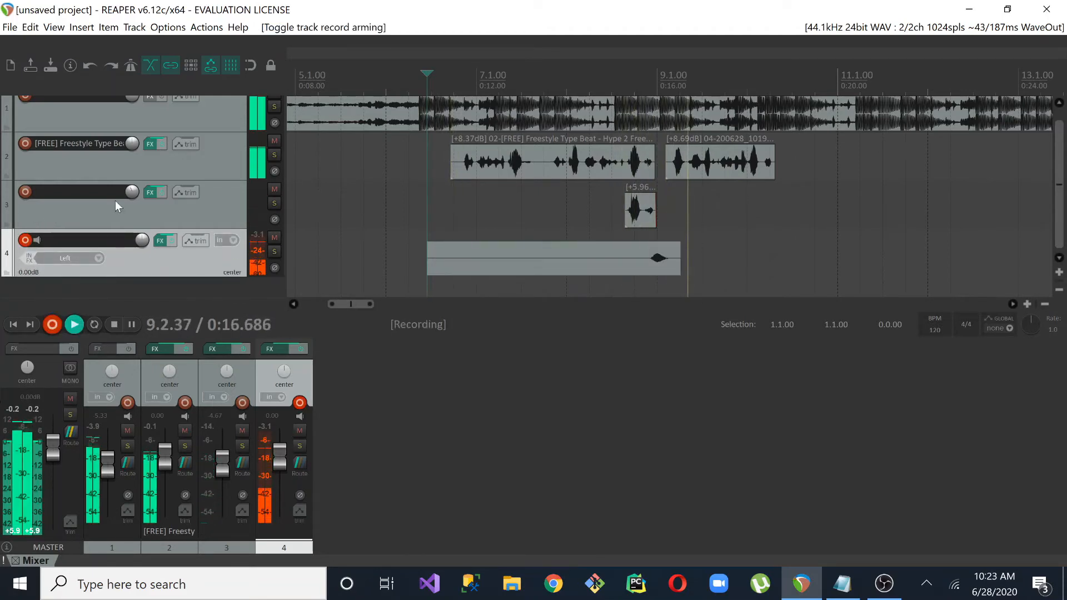
pyautogui.press('space')
pyautogui.hotkey('ctrl', 'shift', 'n')
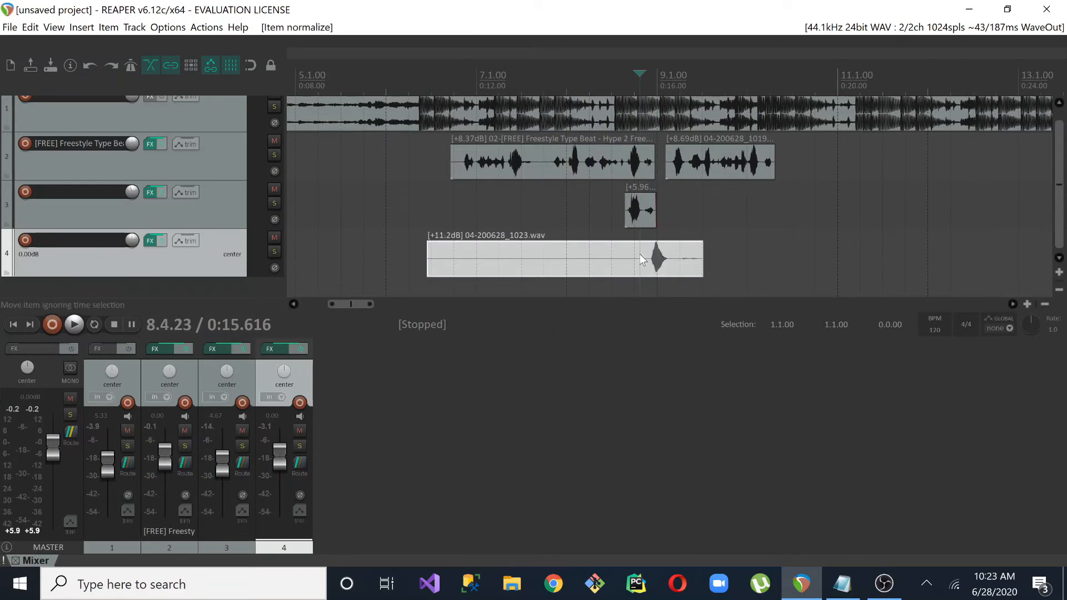
# Set track 4's volume to -9.19 dB and trim the new item to its vocal burst, cutting away everything before 8.4.38
pyautogui.moveTo(279, 448); pyautogui.dragTo(279, 461)
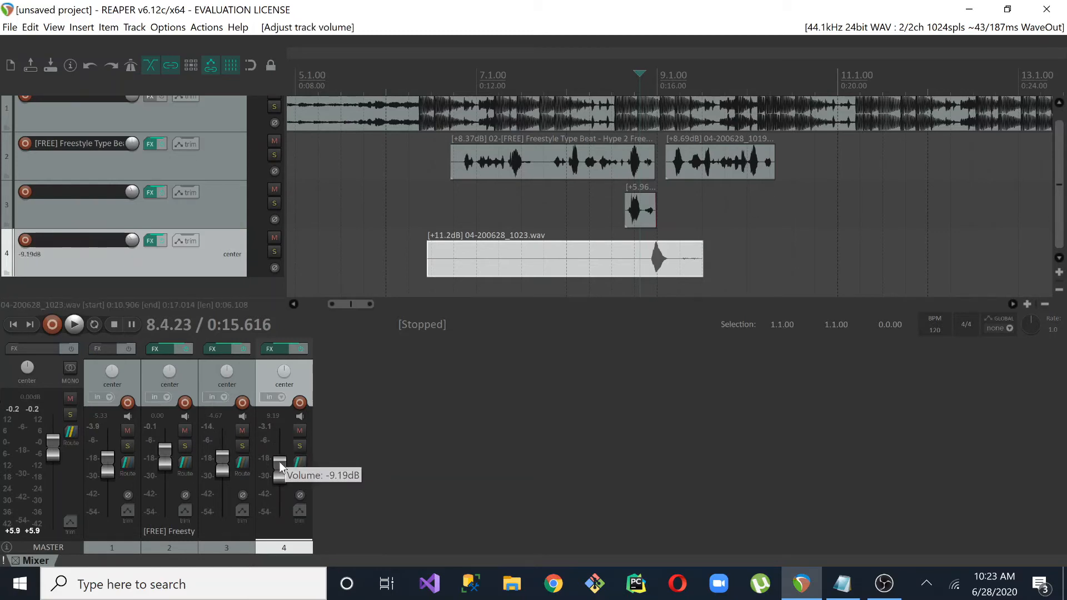
pyautogui.press('s')
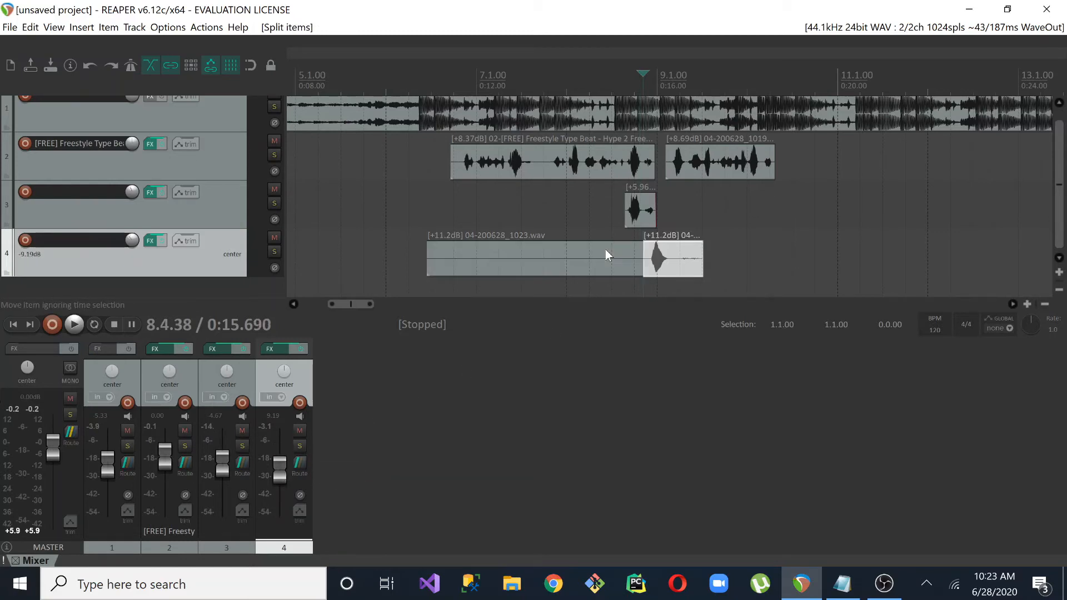
pyautogui.click(606, 252)
pyautogui.press('Delete')
pyautogui.moveTo(702, 256); pyautogui.dragTo(668, 253)
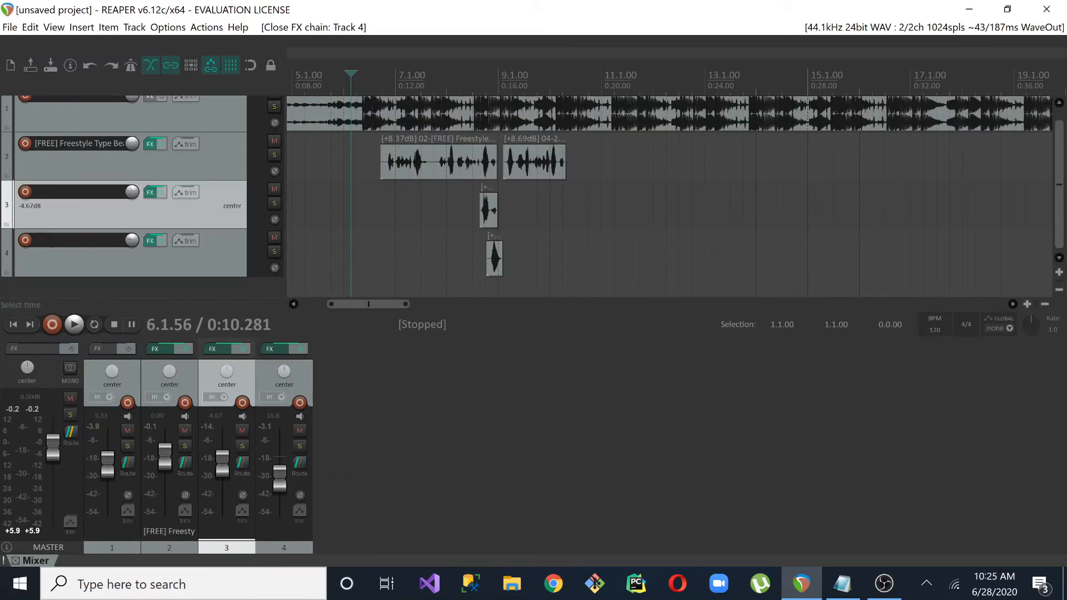
# Play all vocal tracks against the beat from 6.1.93 to check the mix
pyautogui.click(356, 206)
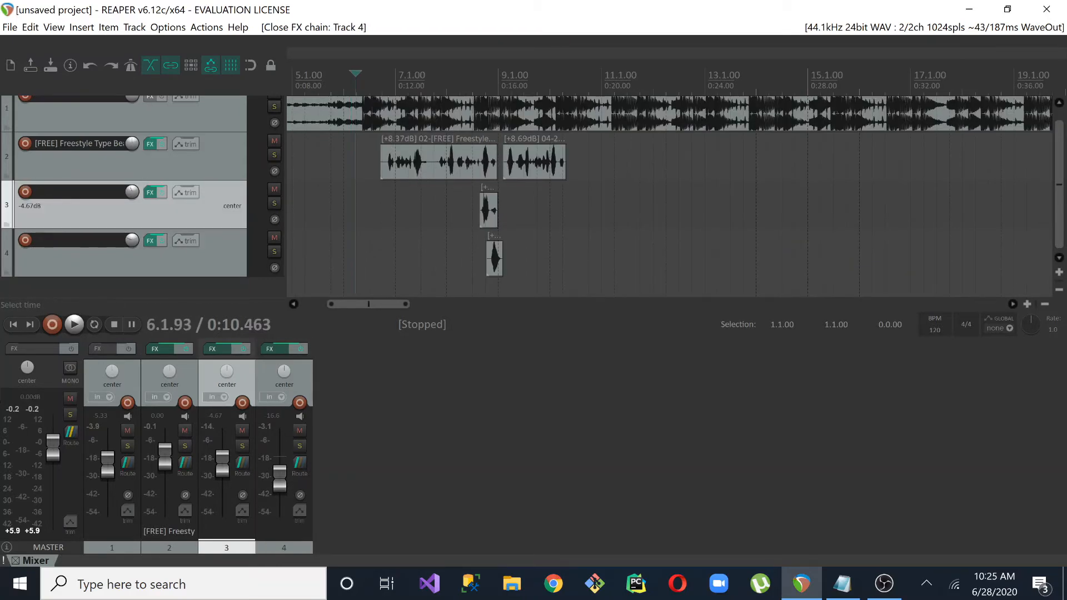
pyautogui.press('space')
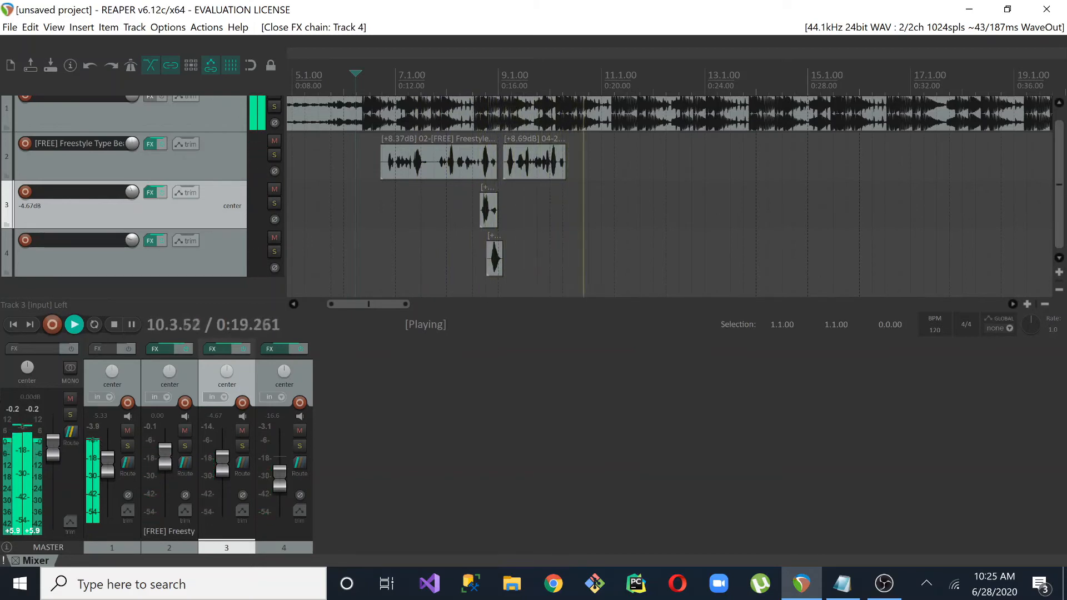
pyautogui.press('space')
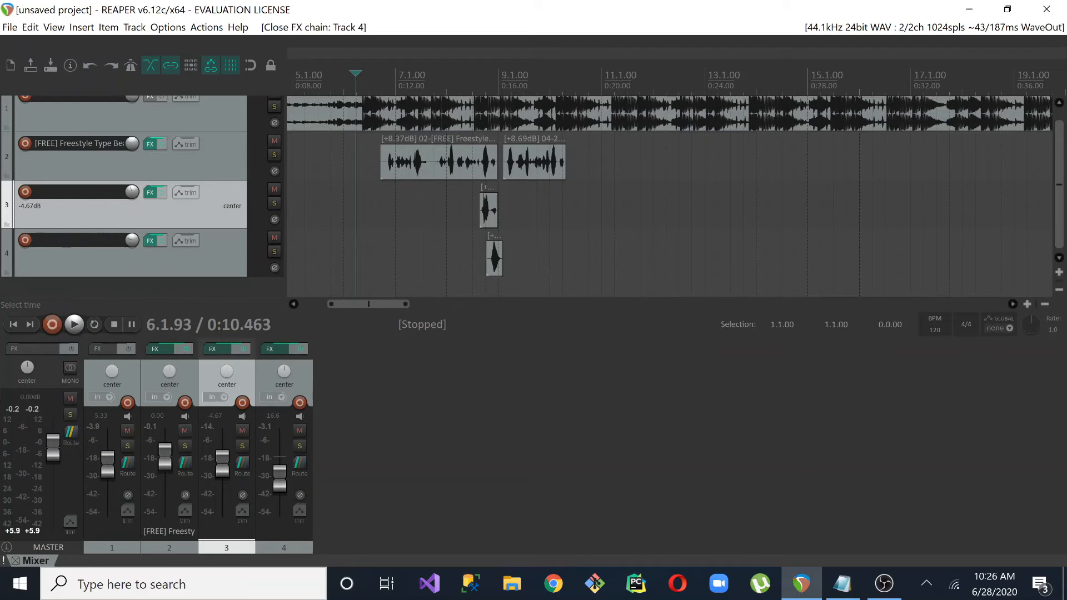
# Duplicate track 3 with its backing vocal item
pyautogui.click(483, 222)
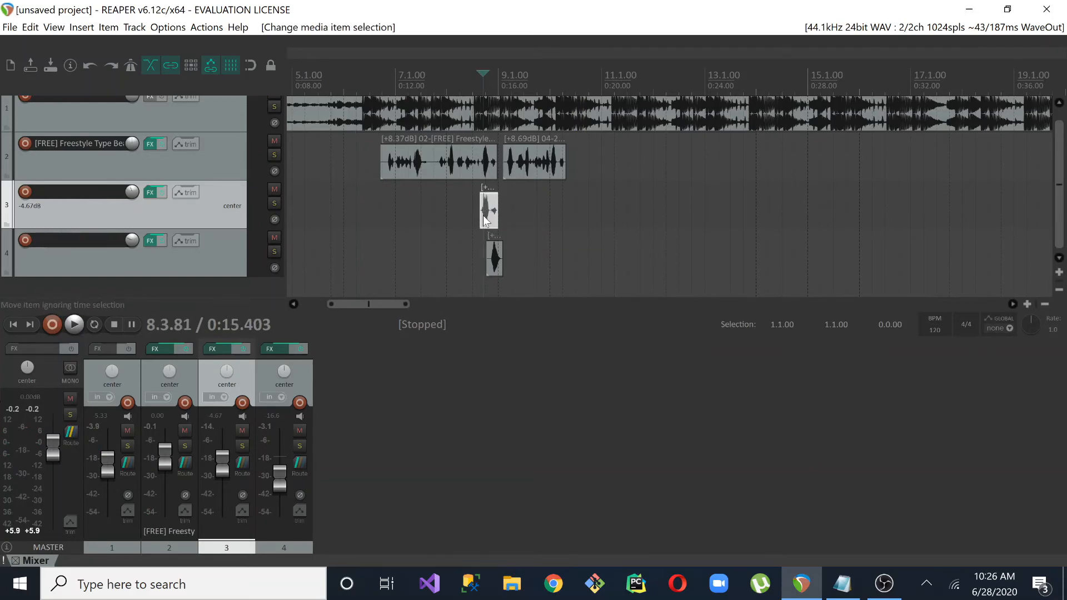
pyautogui.rightClick(221, 214)
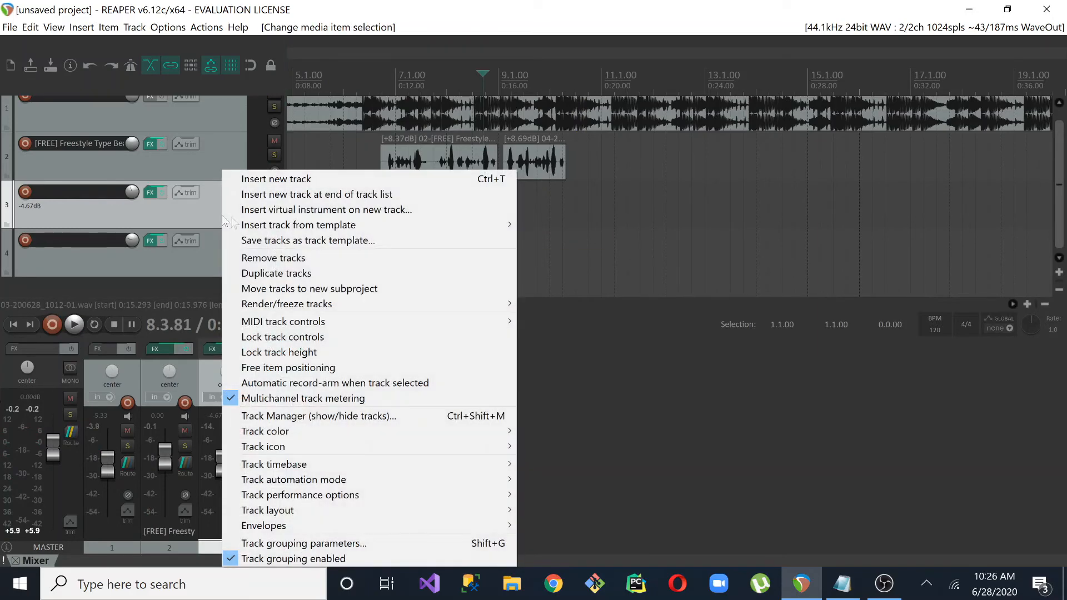
pyautogui.click(285, 275)
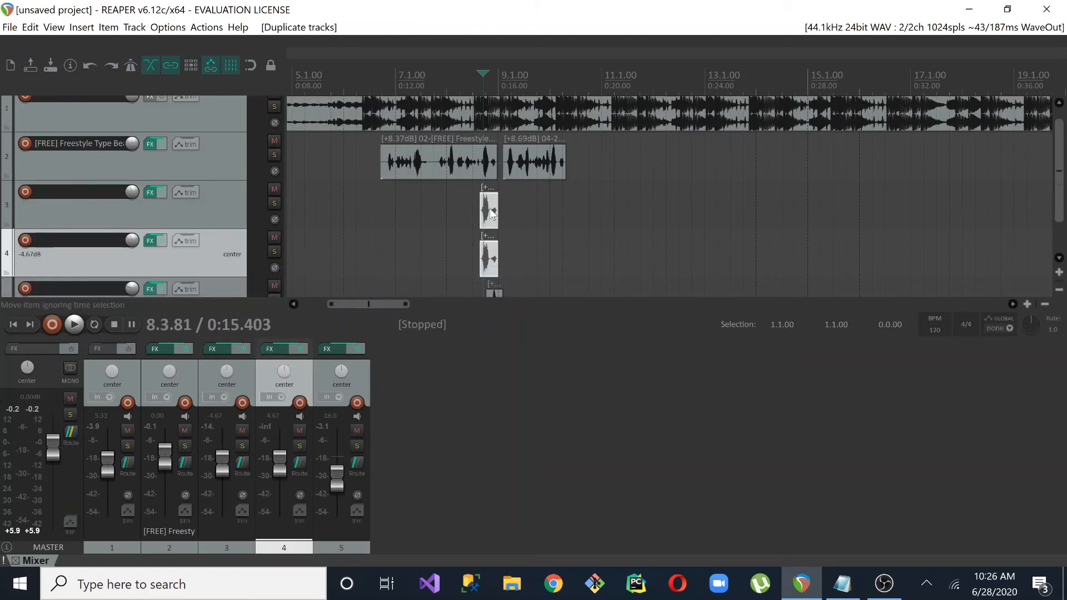
pyautogui.click(467, 214)
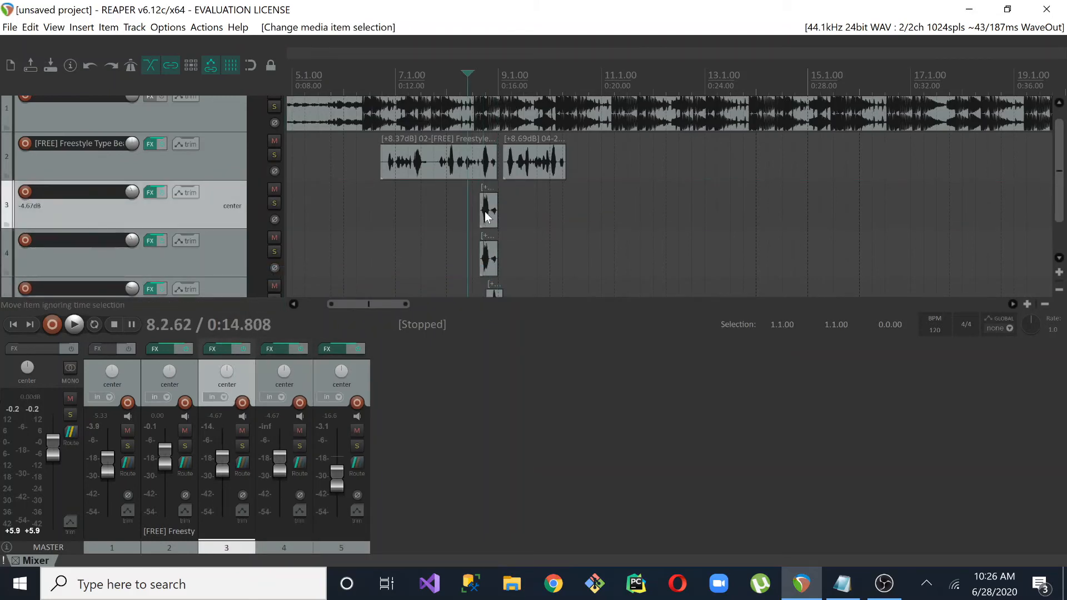
pyautogui.click(486, 256)
pyautogui.click(485, 218)
pyautogui.click(488, 257)
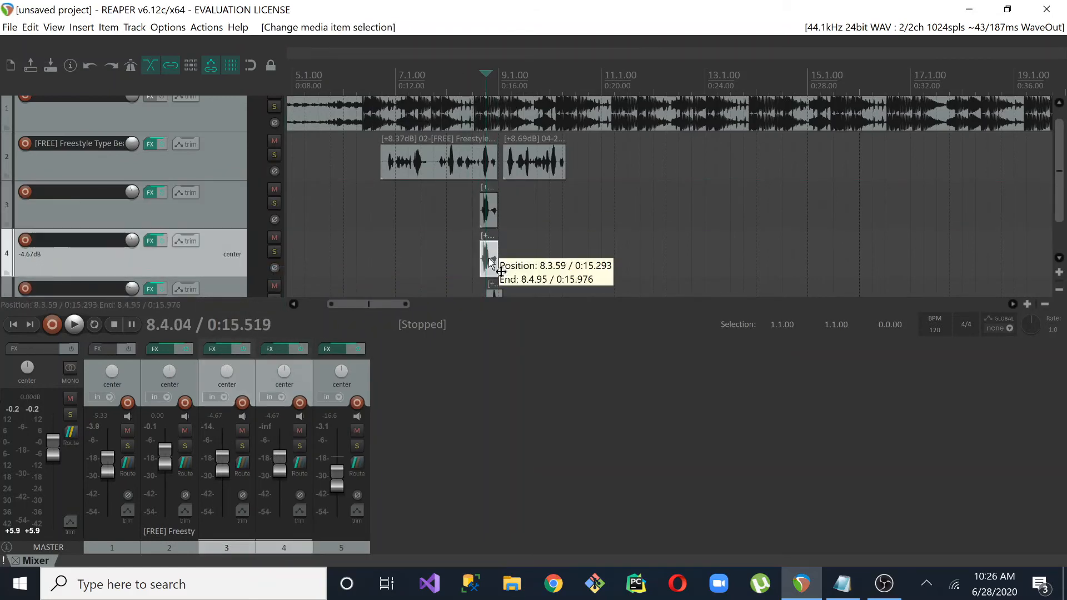
pyautogui.click(488, 236)
pyautogui.click(487, 216)
# Pan track 3 to 74% left and its duplicate, track 4, to 74% right
pyautogui.click(467, 211)
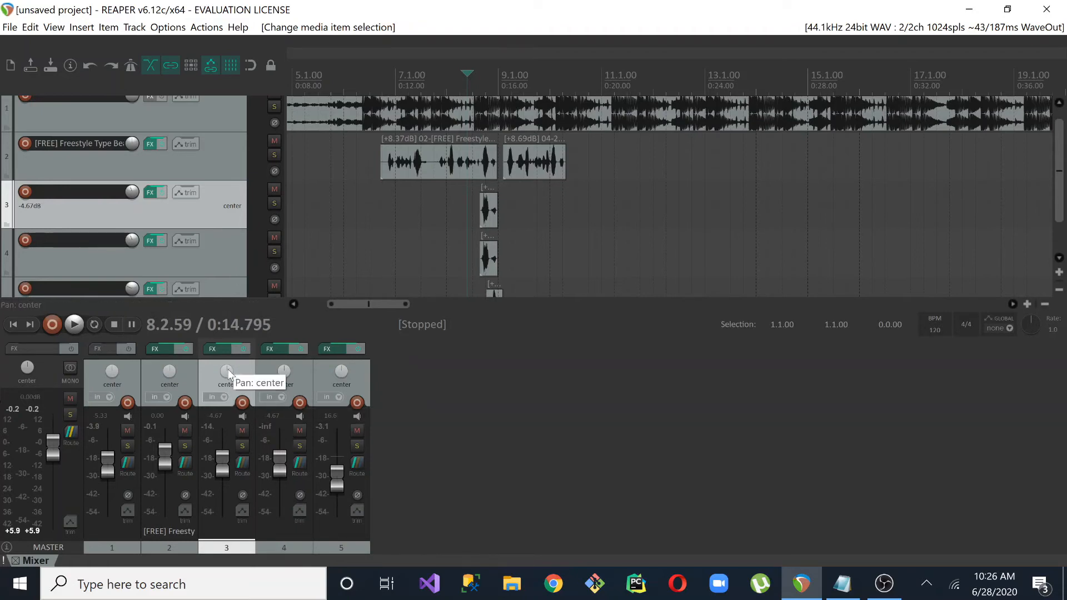
pyautogui.moveTo(228, 372); pyautogui.dragTo(284, 384)
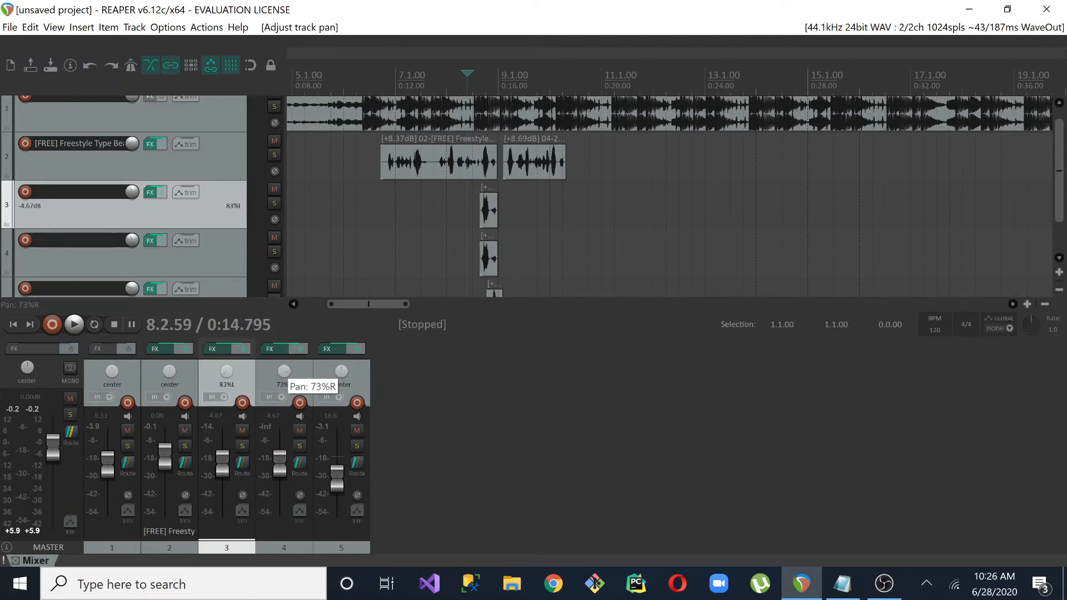
pyautogui.moveTo(231, 375)
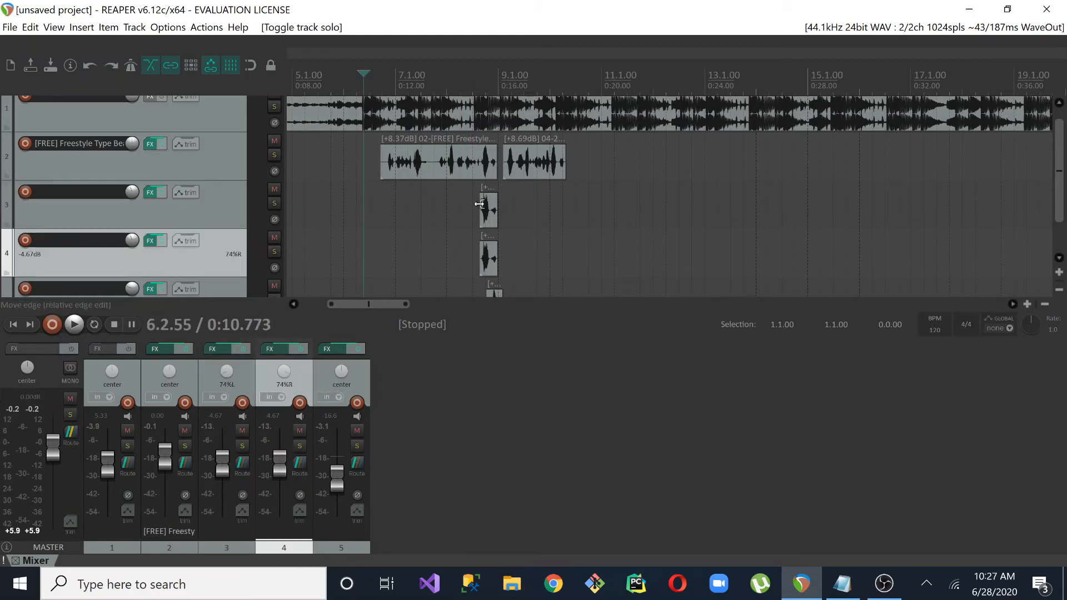
# Extend the start of the items on tracks 3 and 4 back to about 0:13.398 and play back the panned vocals
pyautogui.moveTo(479, 204); pyautogui.dragTo(432, 204)
pyautogui.moveTo(482, 262); pyautogui.dragTo(432, 261)
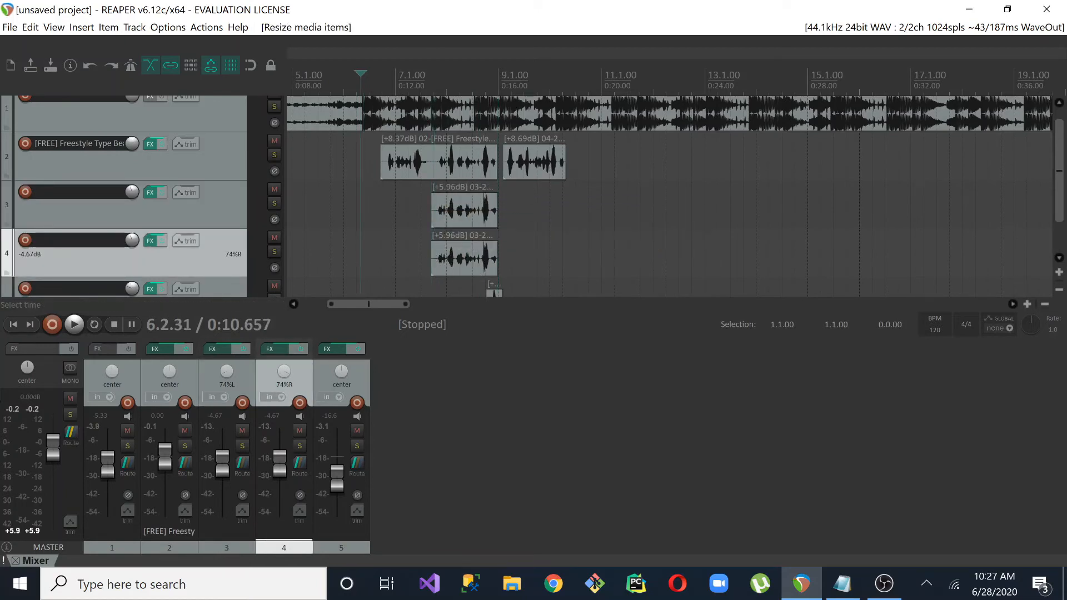
pyautogui.press('space')
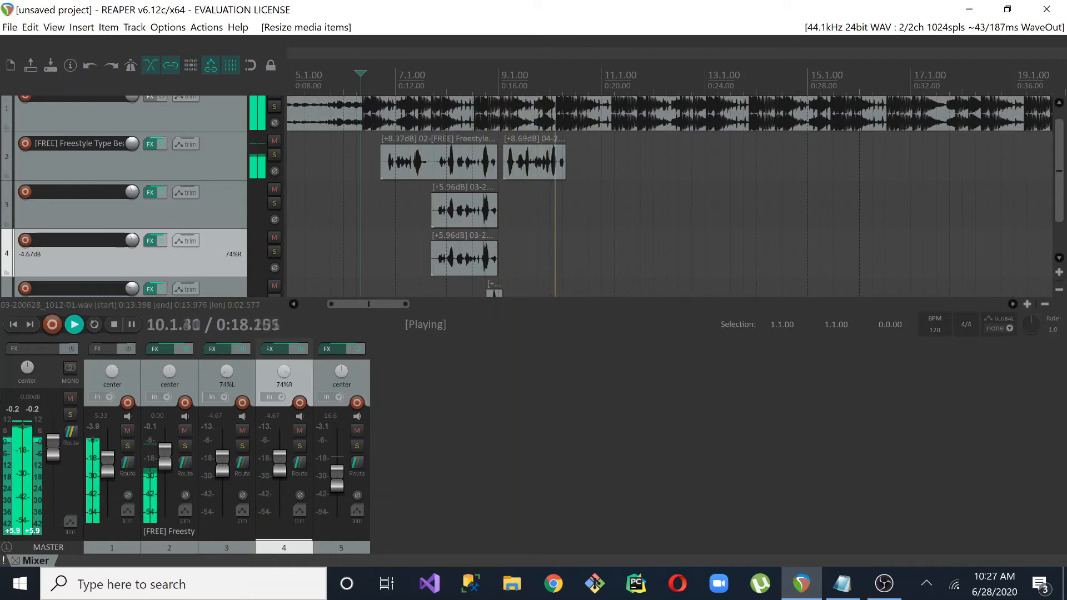
pyautogui.press('space')
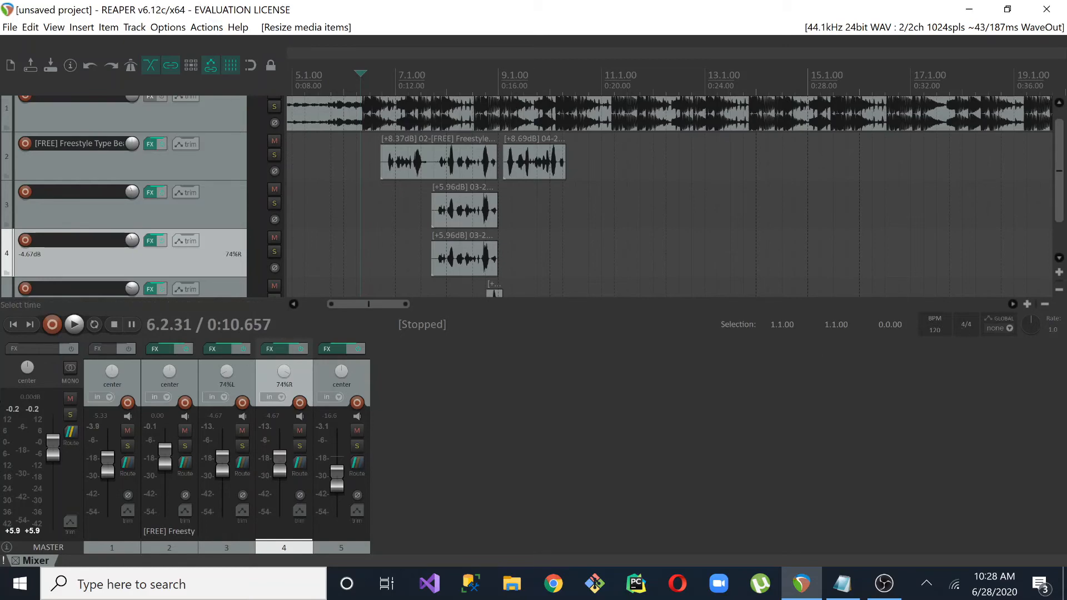
# Start a new empty project in place of the current one
pyautogui.click(10, 27)
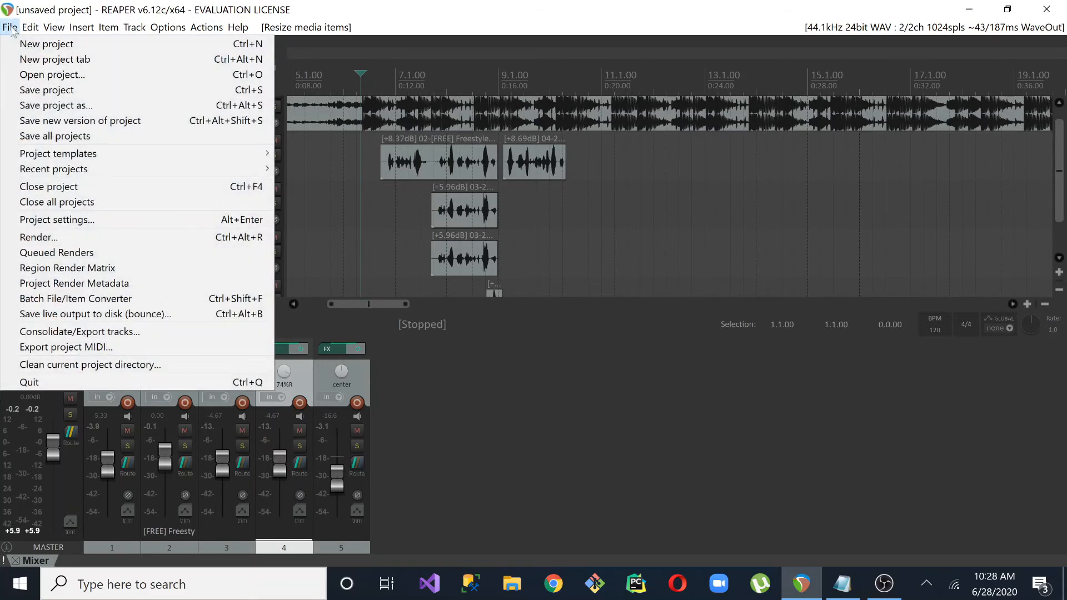
pyautogui.click(38, 45)
pyautogui.click(532, 339)
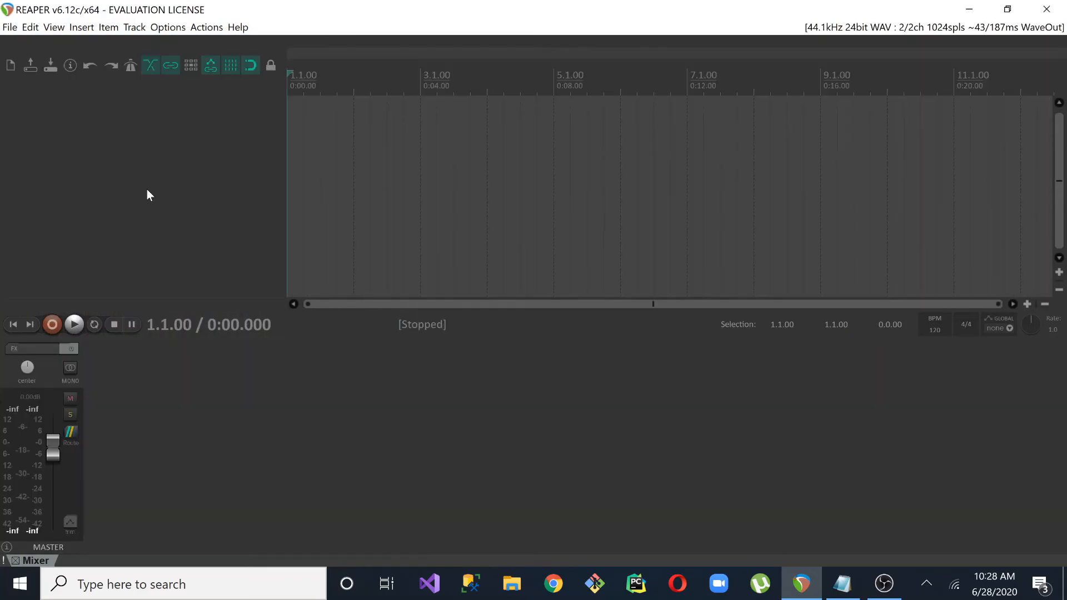
pyautogui.doubleClick(147, 190)
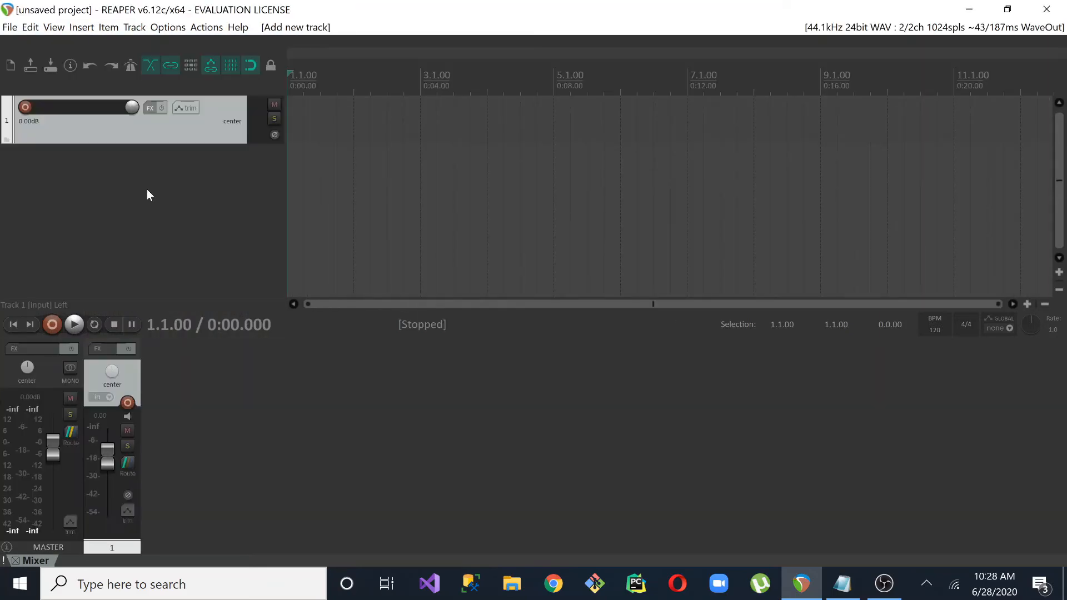
pyautogui.doubleClick(147, 190)
pyautogui.doubleClick(144, 233)
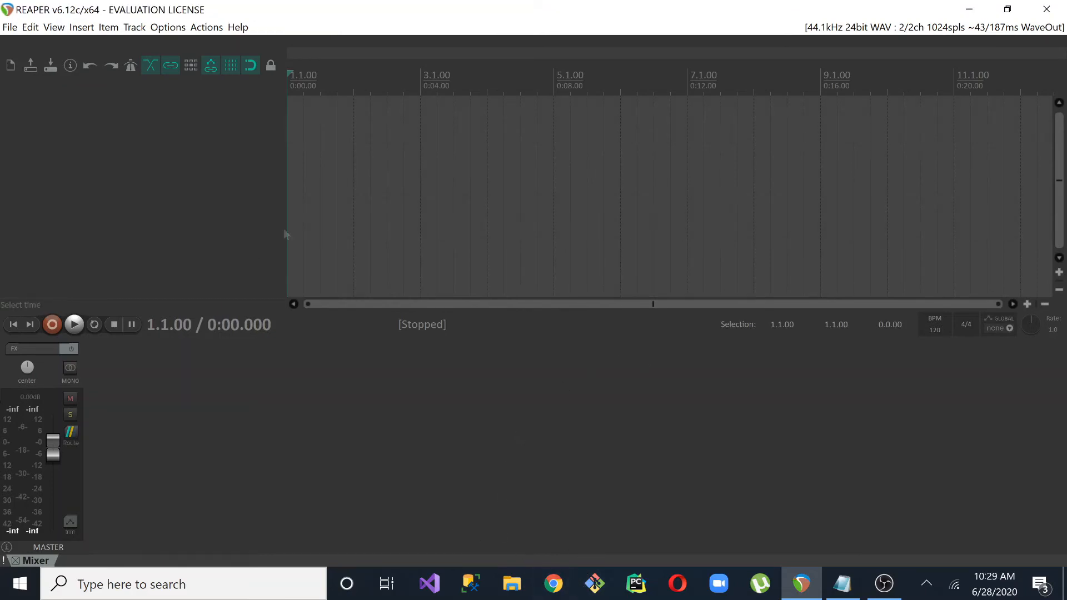
# Add three empty tracks and set the project tempo to 90 BPM
pyautogui.doubleClick(177, 167)
pyautogui.doubleClick(175, 186)
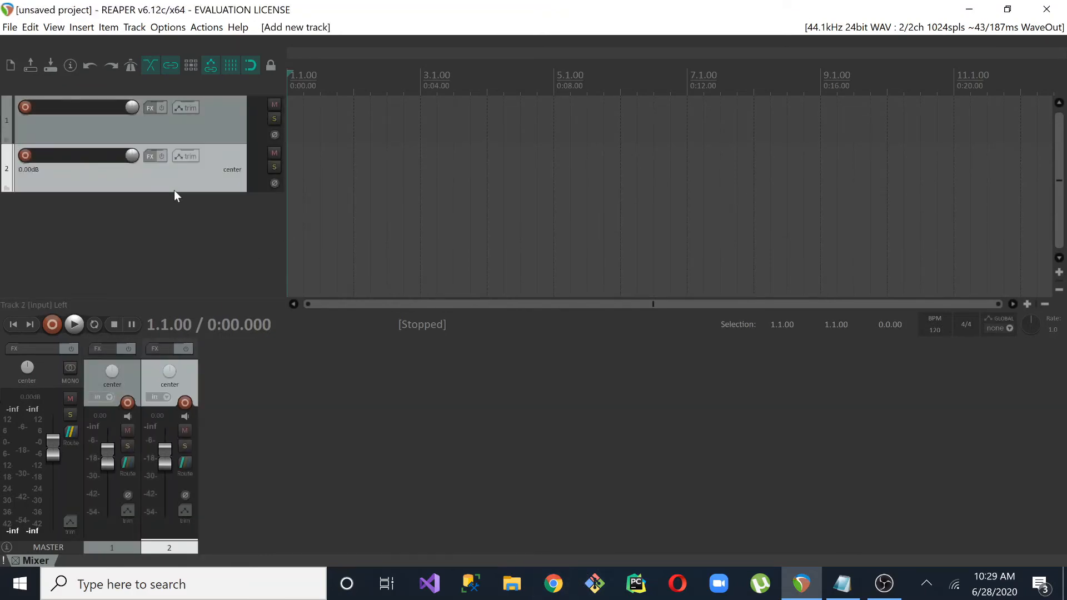
pyautogui.doubleClick(158, 225)
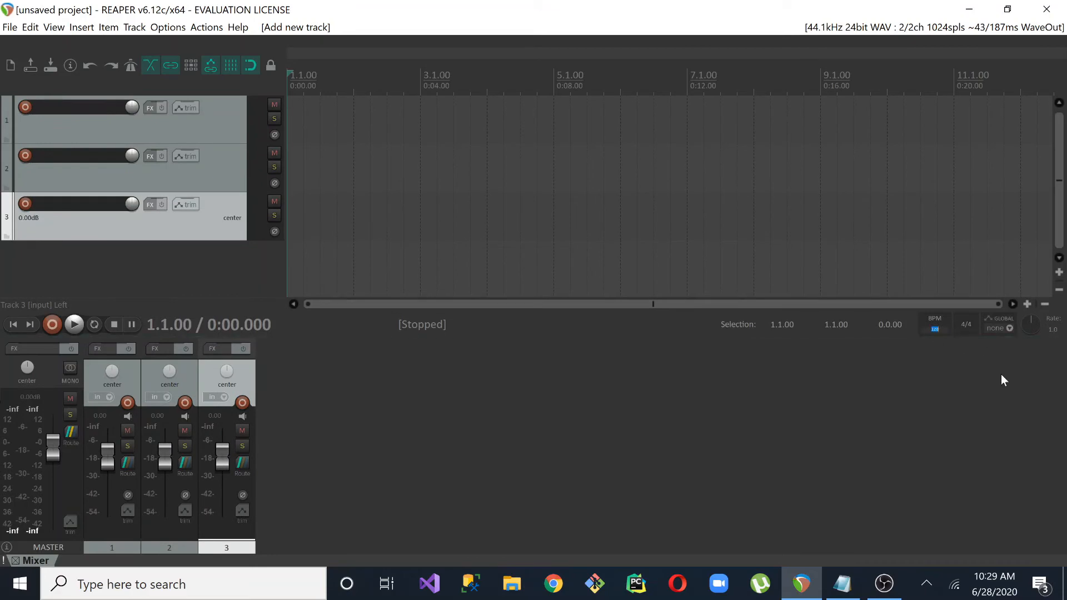
pyautogui.write('90')
pyautogui.press('Return')
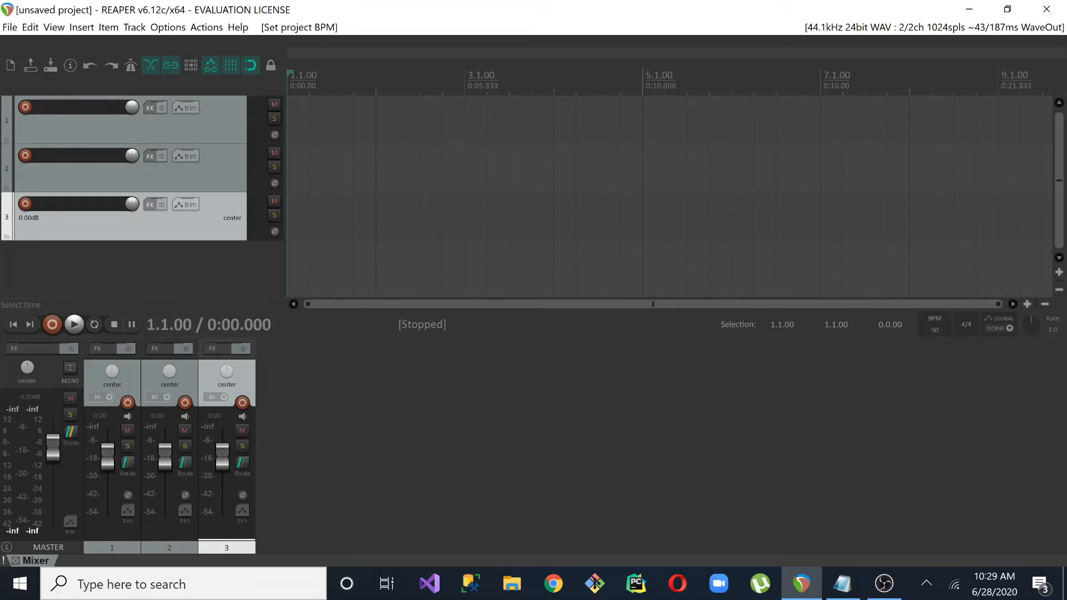
# Import the [FREE] Freestyle Type Beat - Hype 2 MP3 from the Desktop and place it on track 1 at the project start
pyautogui.click(81, 27)
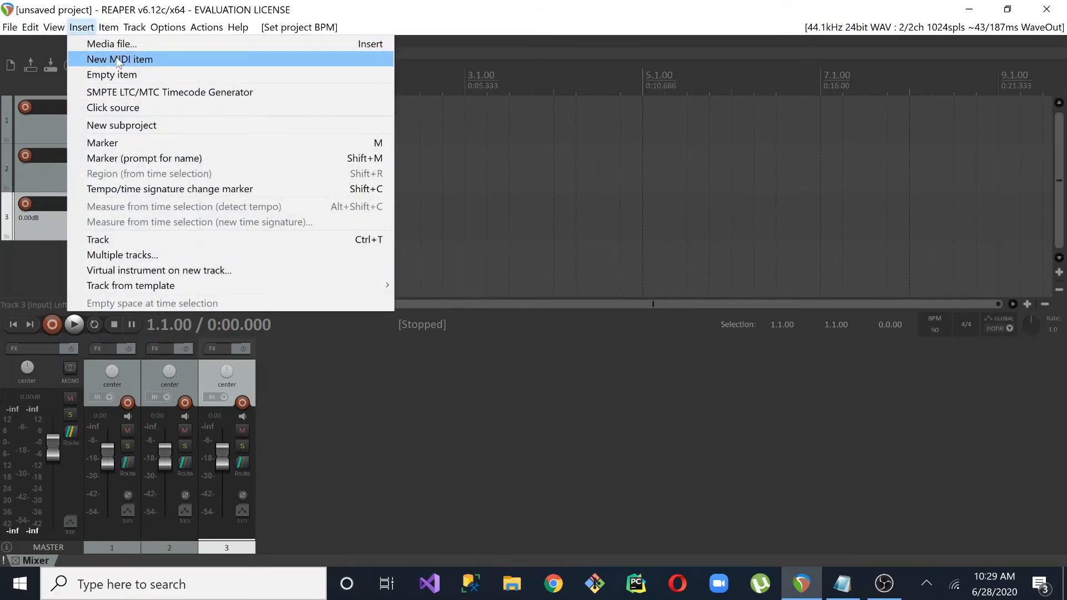
pyautogui.click(109, 44)
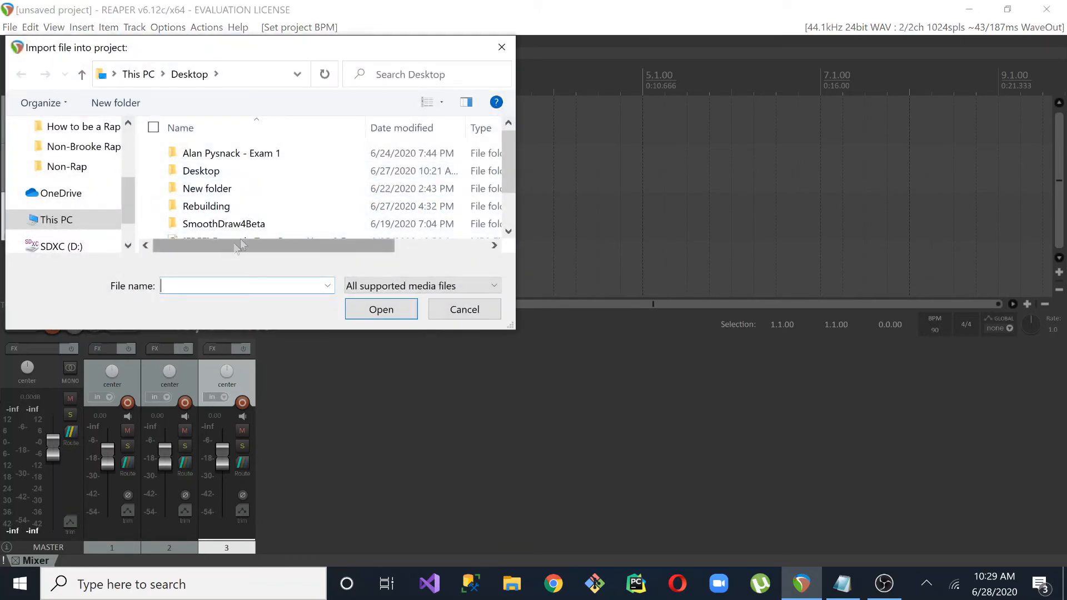
pyautogui.scroll(-2, 509, 182)
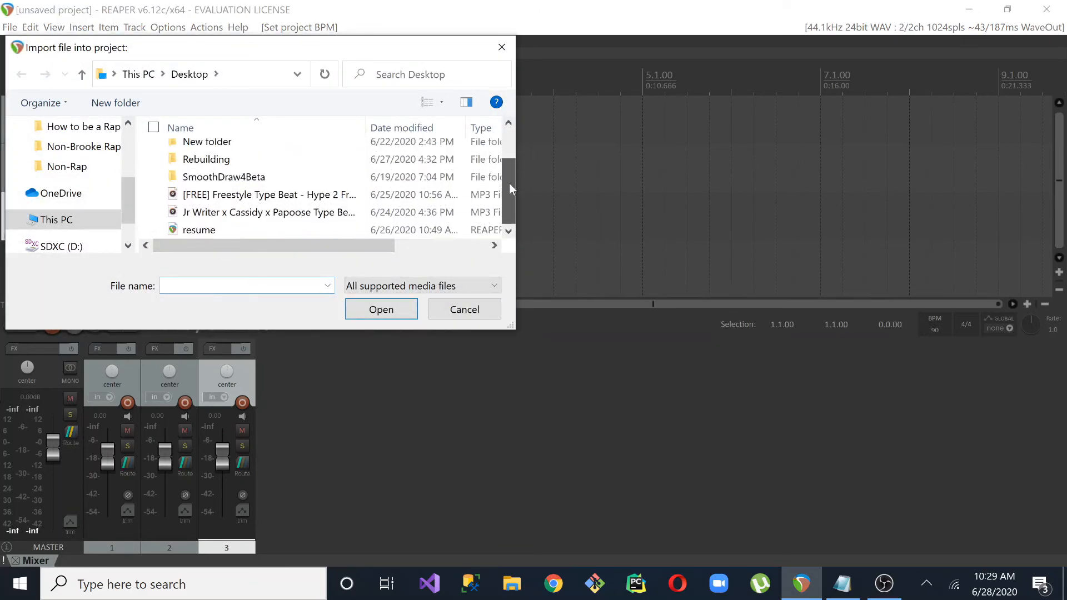
pyautogui.doubleClick(247, 194)
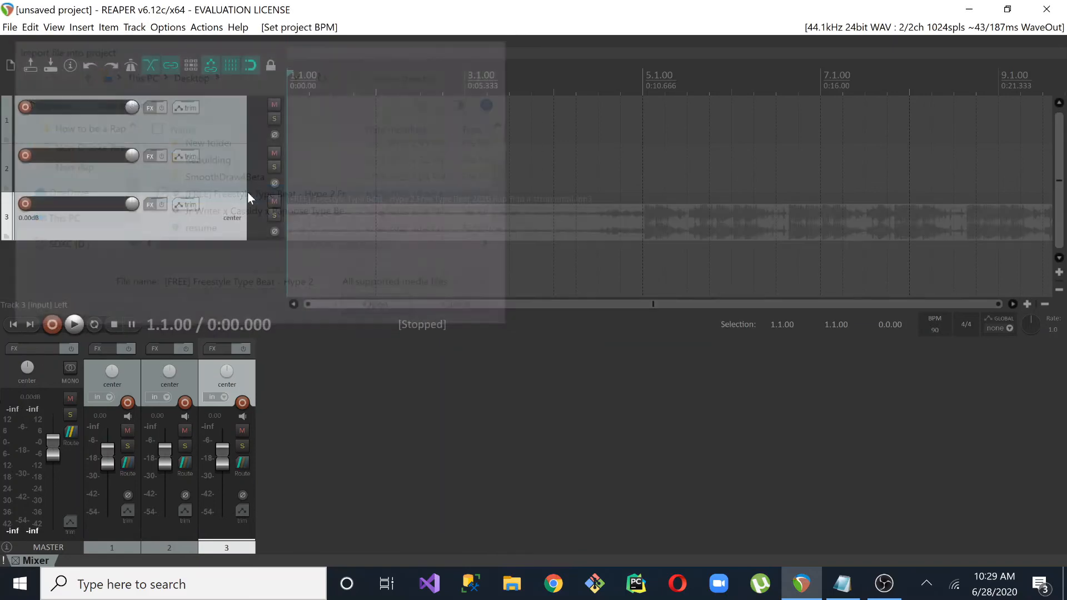
pyautogui.moveTo(361, 231); pyautogui.dragTo(361, 133)
# Split the beat on track 1 at 1.2.00 and delete the short piece before the split
pyautogui.click(297, 169)
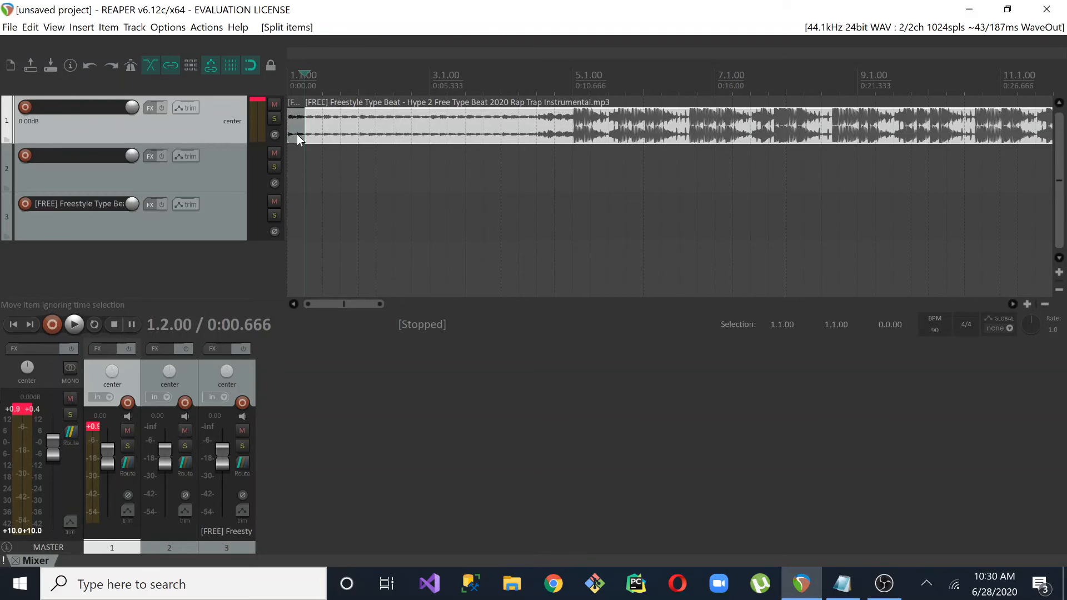
pyautogui.press('s')
pyautogui.press('Delete')
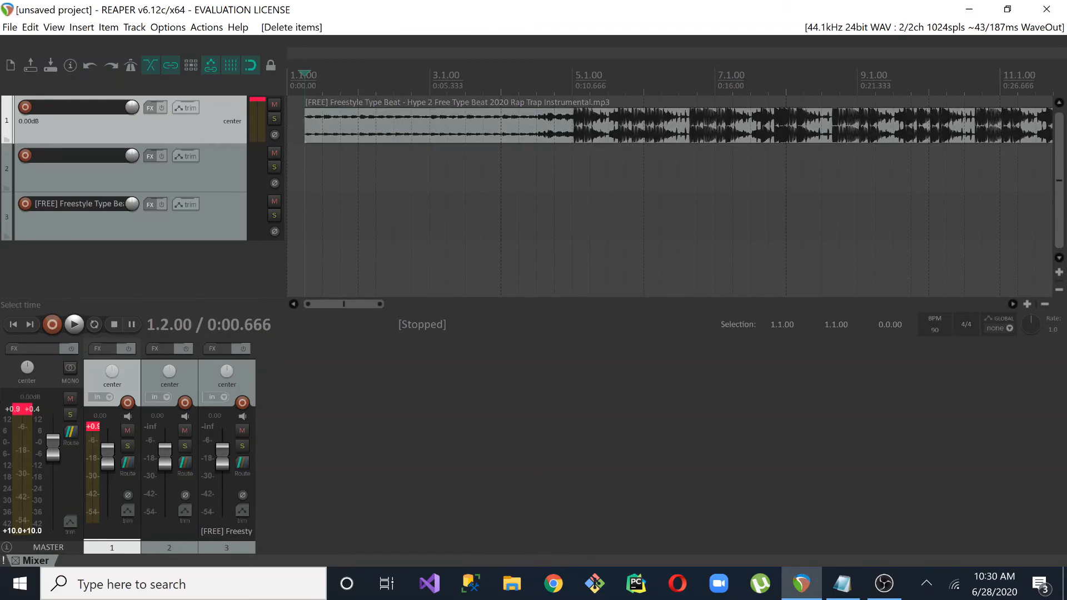
# Turn off snapping and shift the beat on track 1 slightly earlier so its first strong hit lands on 5.1.00
pyautogui.moveTo(351, 304); pyautogui.dragTo(422, 304)
pyautogui.scroll(6, 433, 211)
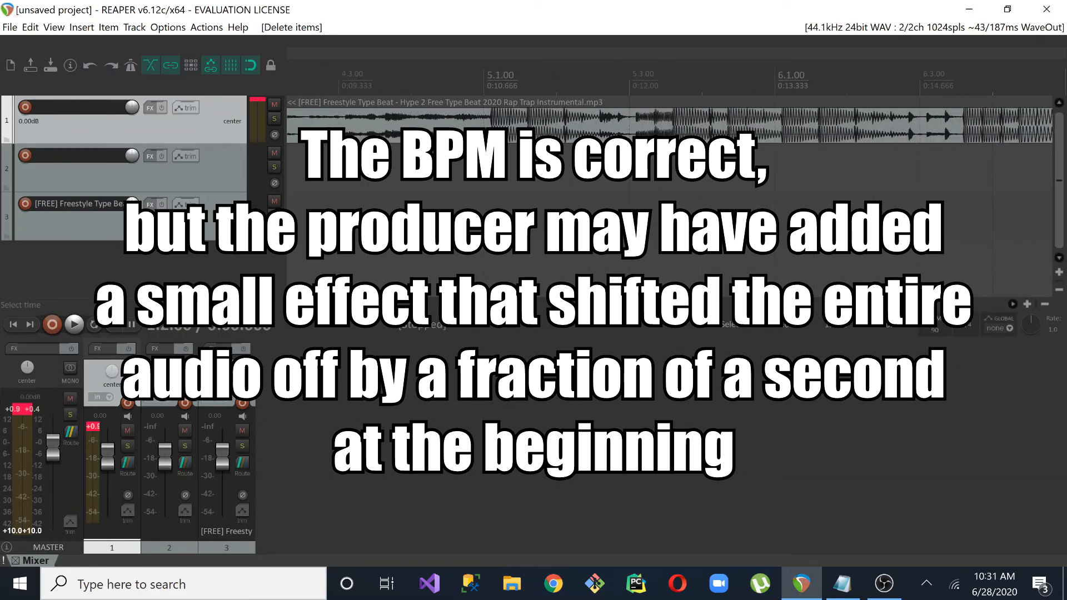
pyautogui.moveTo(341, 305); pyautogui.dragTo(346, 306)
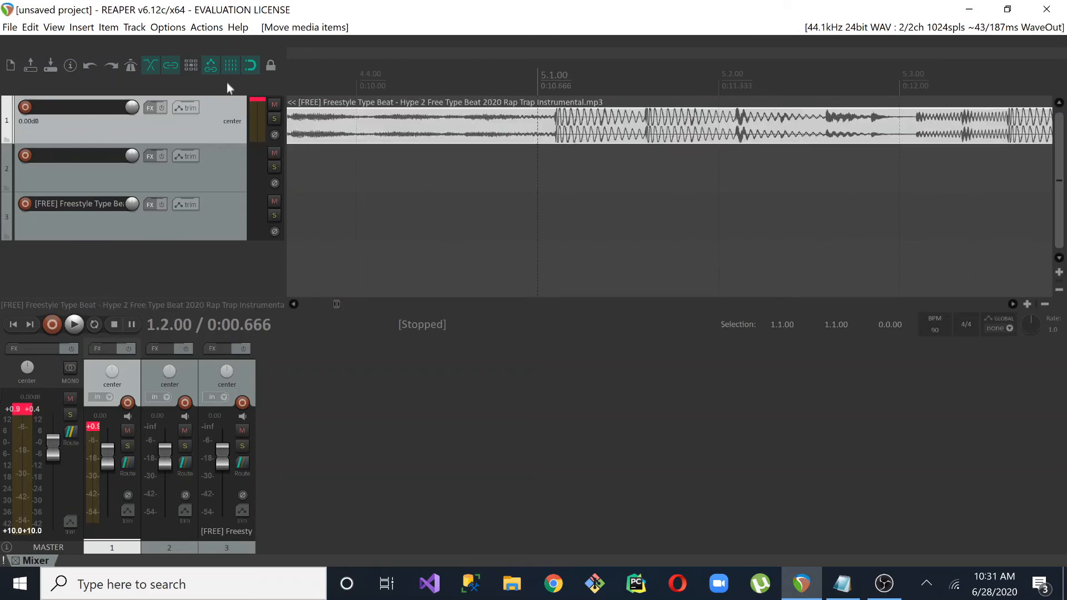
pyautogui.moveTo(607, 138); pyautogui.dragTo(585, 138)
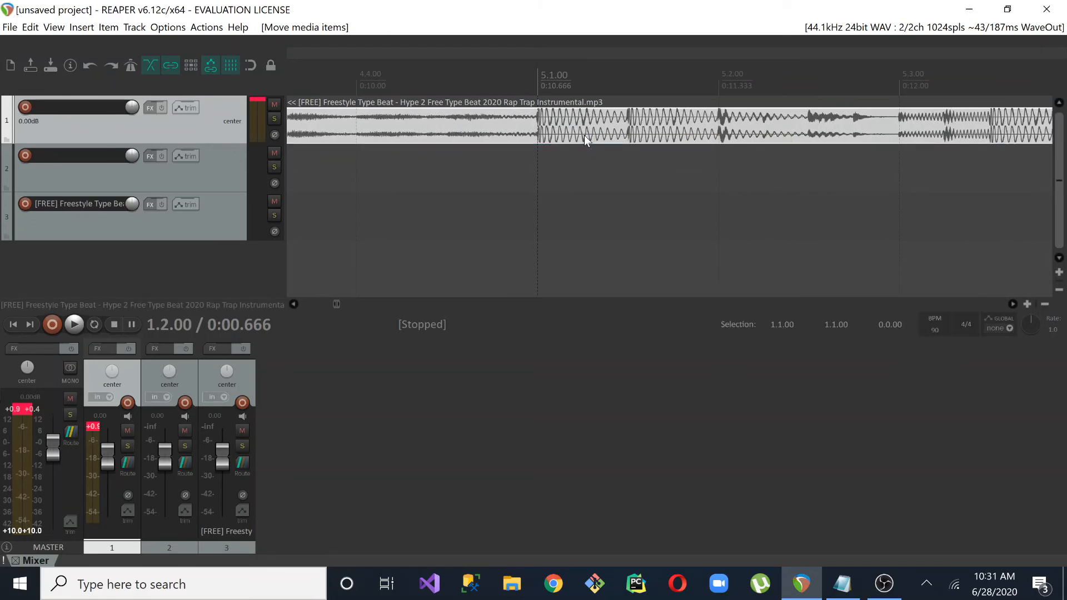
# Check the beat's alignment with the grid by placing the edit cursor on hits around bars 5 and 10
pyautogui.hscroll(2, 584, 139)
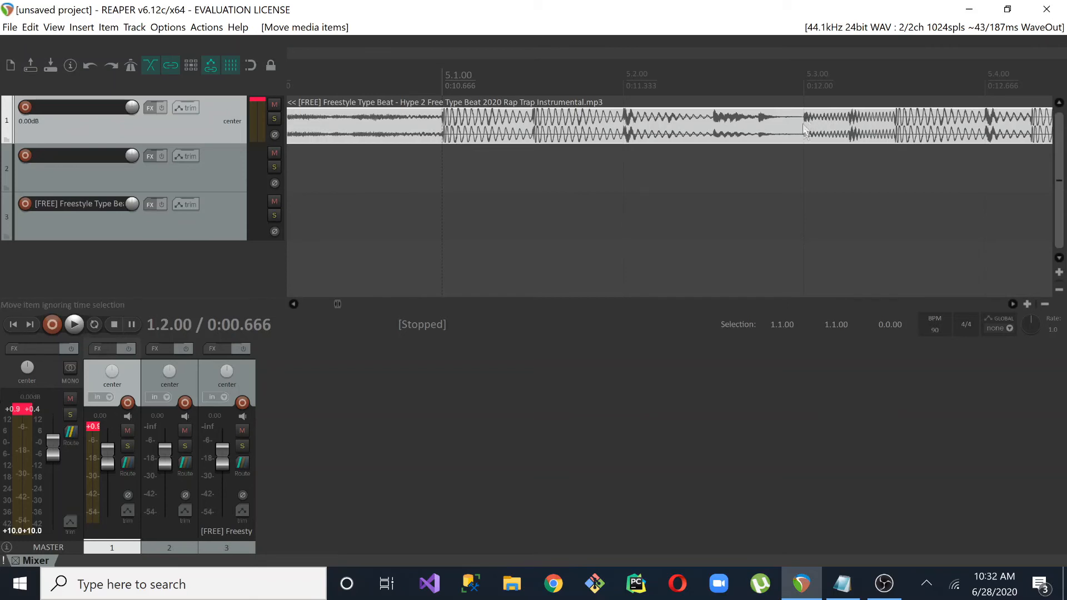
pyautogui.click(804, 142)
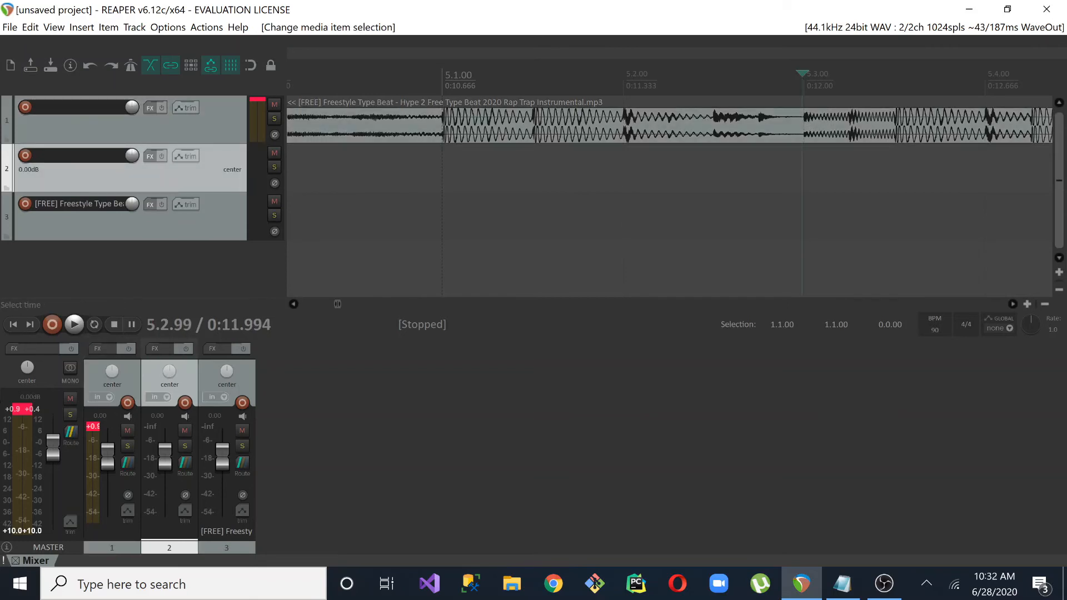
pyautogui.click(443, 166)
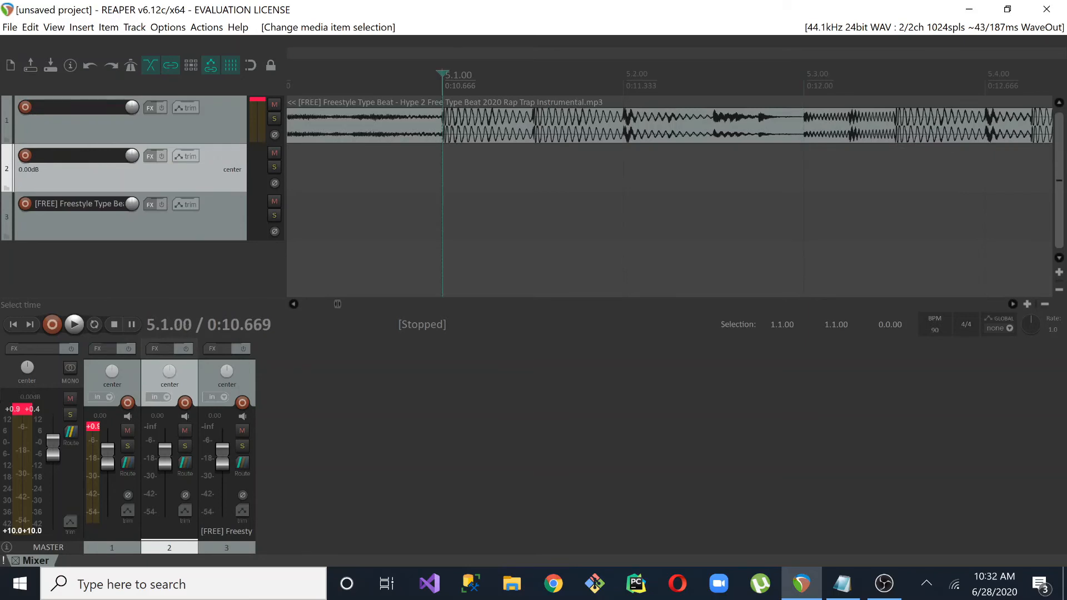
pyautogui.moveTo(341, 304); pyautogui.dragTo(385, 315)
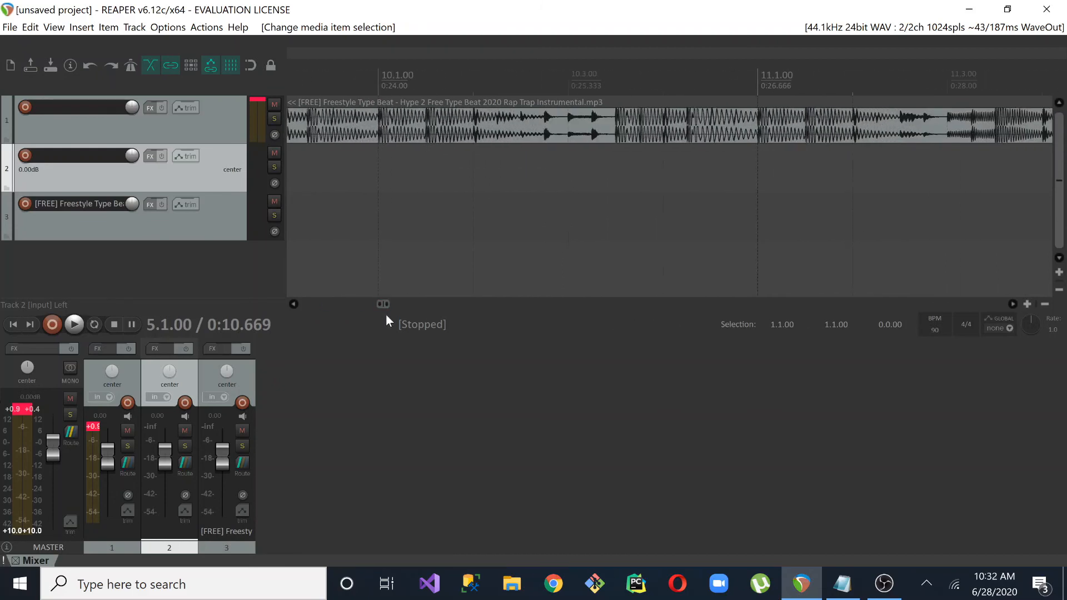
pyautogui.click(379, 173)
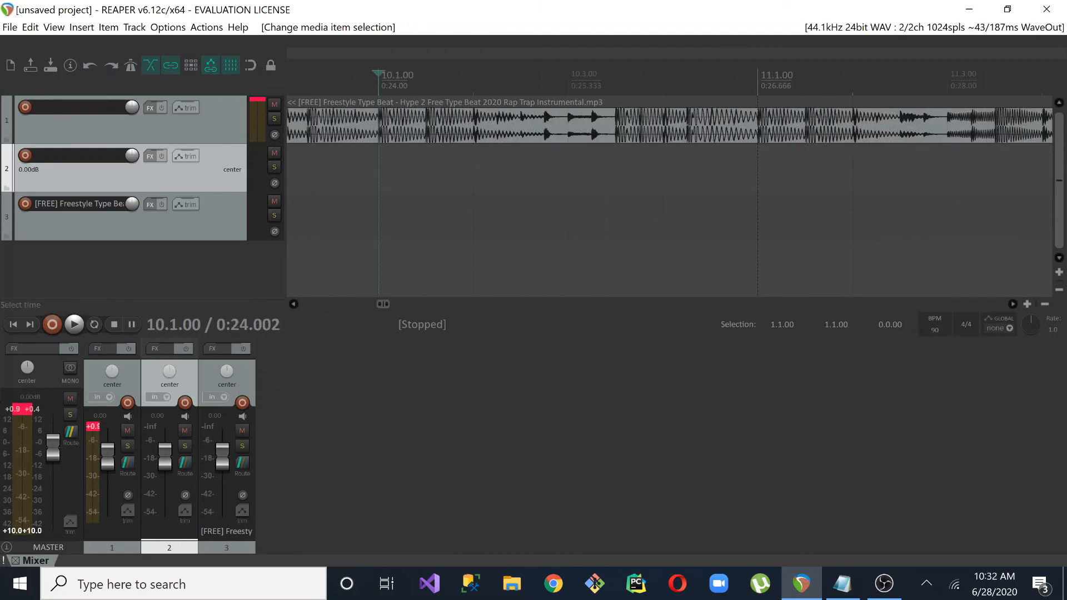
pyautogui.click(475, 173)
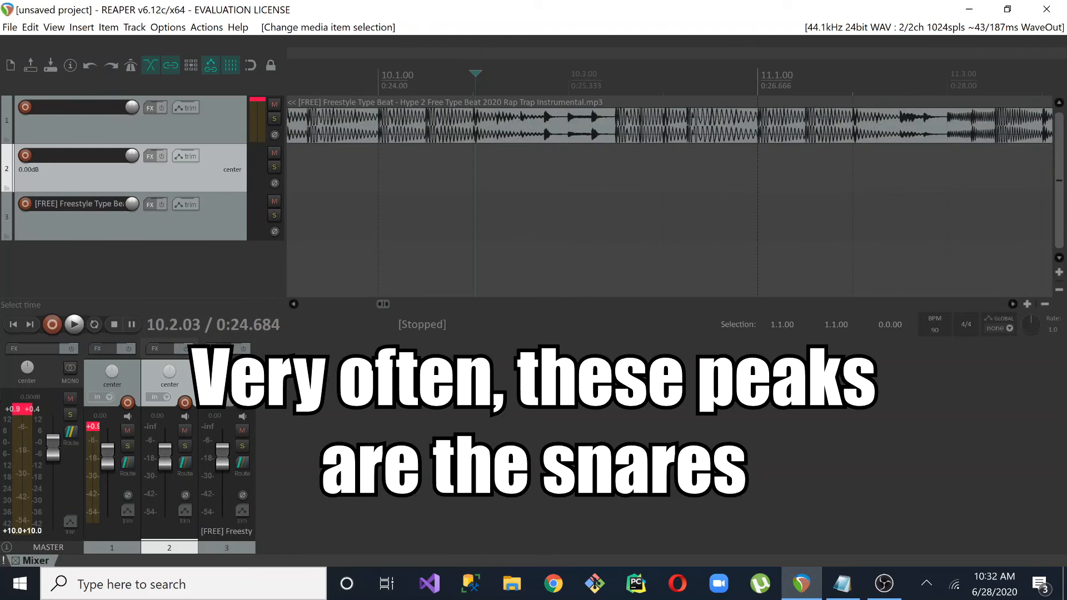
# Extend the start of the beat item on track 1 back to the project start at 1.1.00
pyautogui.moveTo(379, 304); pyautogui.dragTo(281, 305)
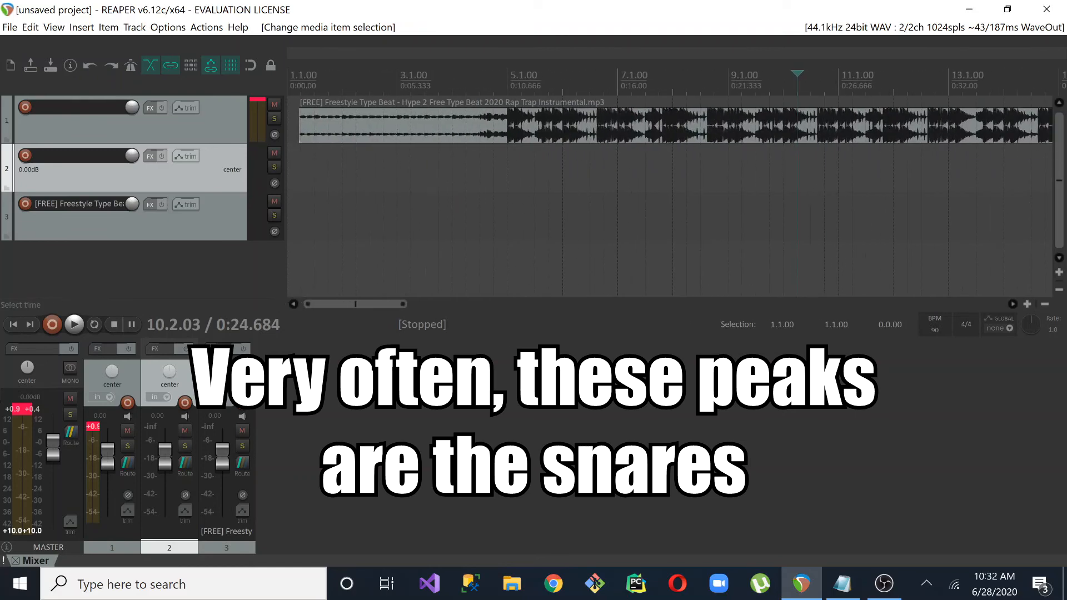
pyautogui.click(290, 127)
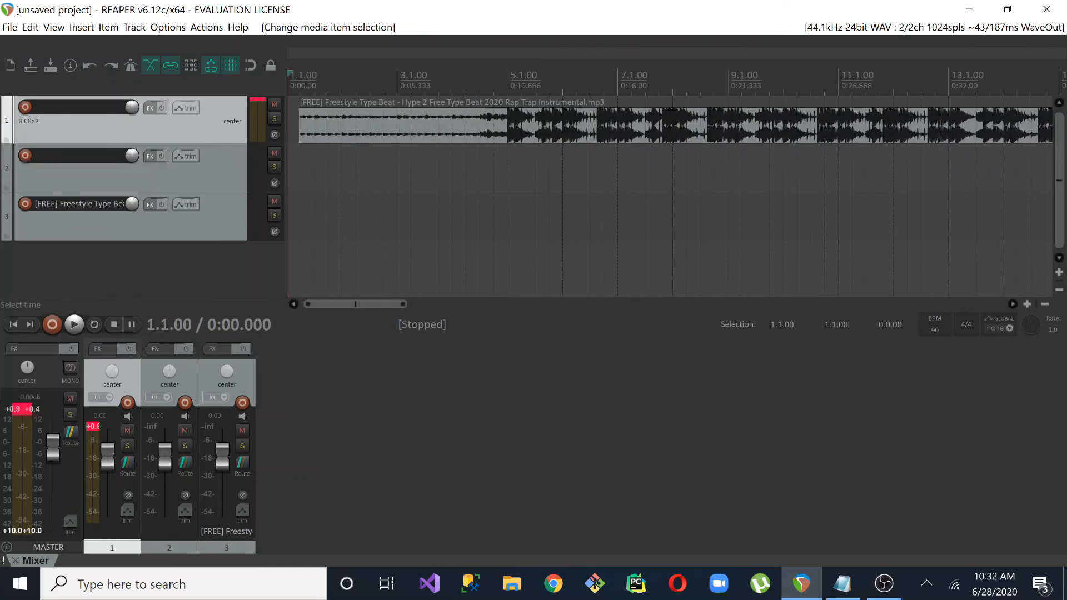
pyautogui.moveTo(299, 125); pyautogui.dragTo(288, 126)
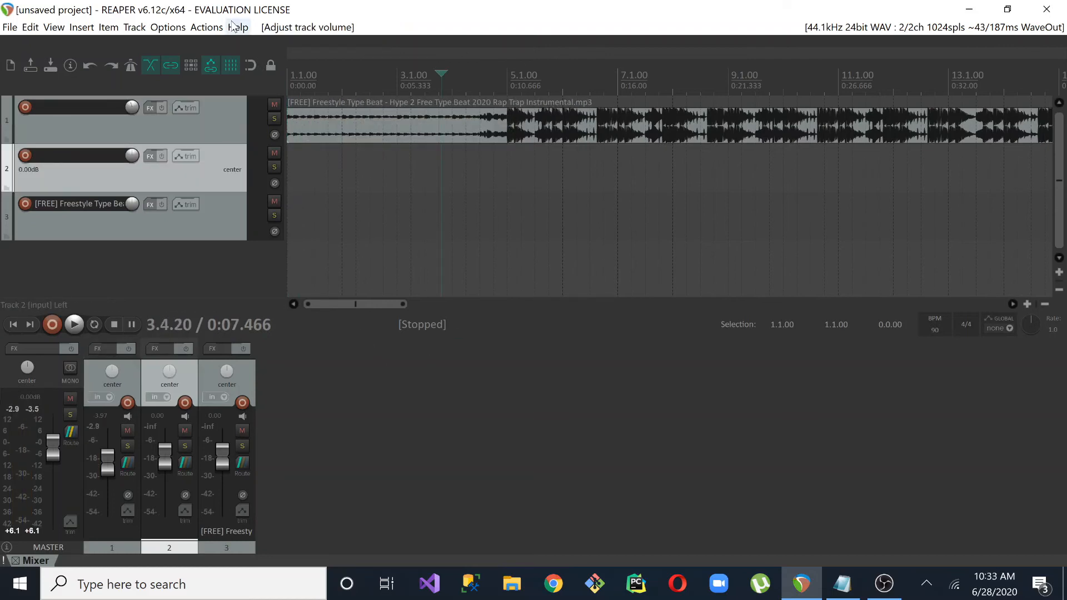
# Turn snapping back on and arm track 2 for recording
pyautogui.click(251, 68)
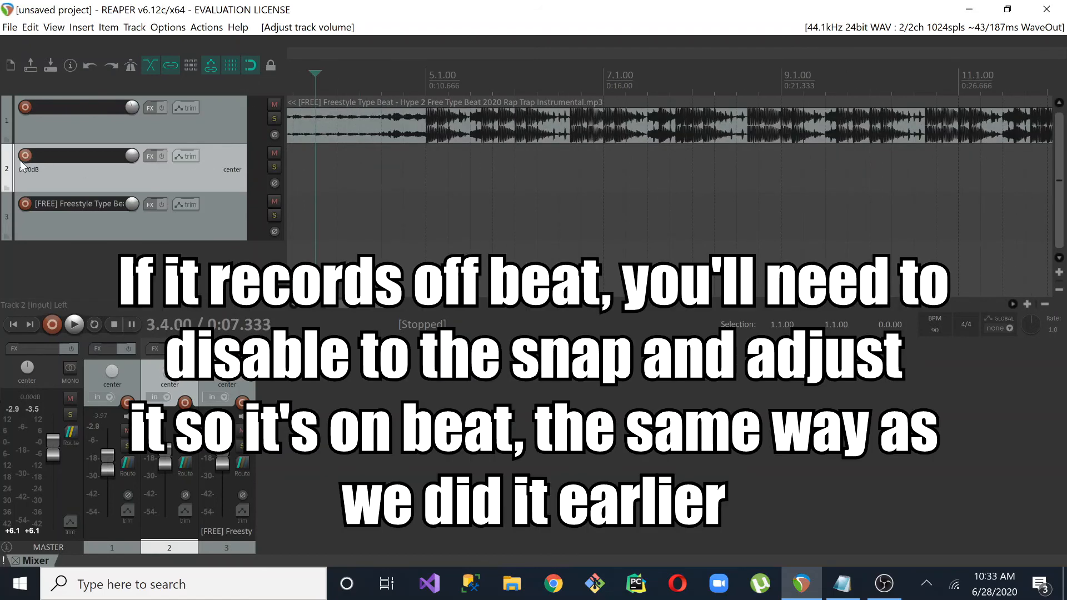
pyautogui.click(25, 155)
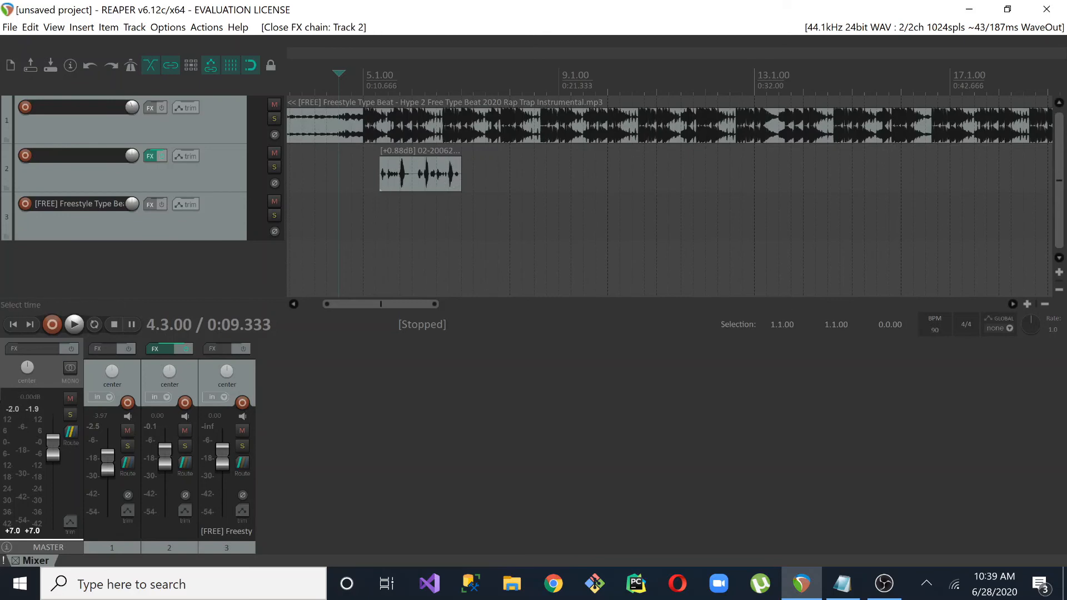
# Place the edit cursor at 5.1.00 and extend the start of track 2's vocal item back to the grid line at 0:11.333
pyautogui.click(375, 218)
pyautogui.click(364, 217)
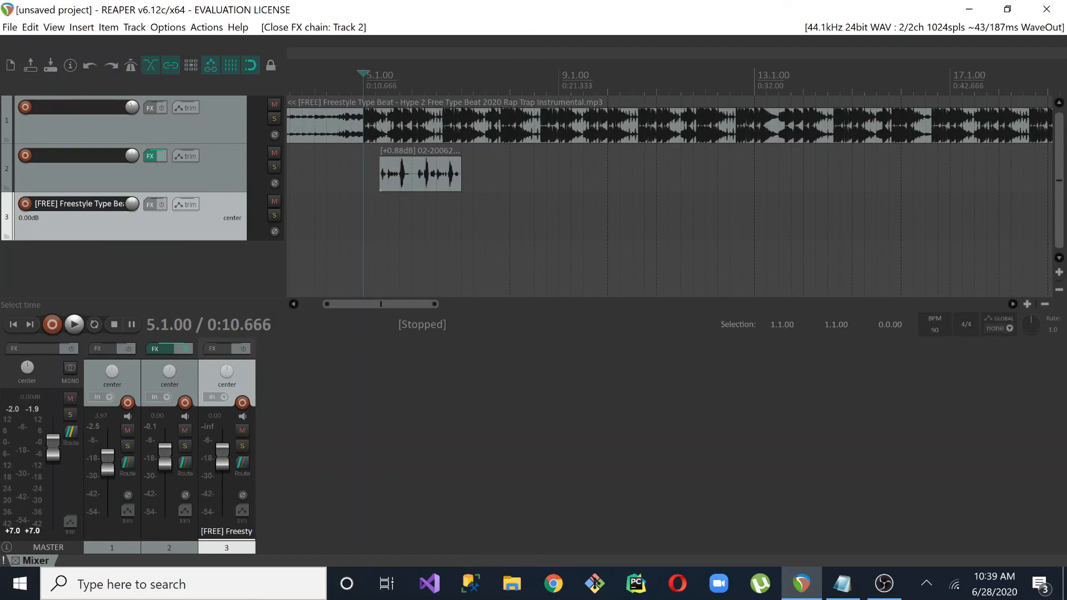
pyautogui.click(401, 172)
pyautogui.moveTo(401, 173); pyautogui.dragTo(458, 167)
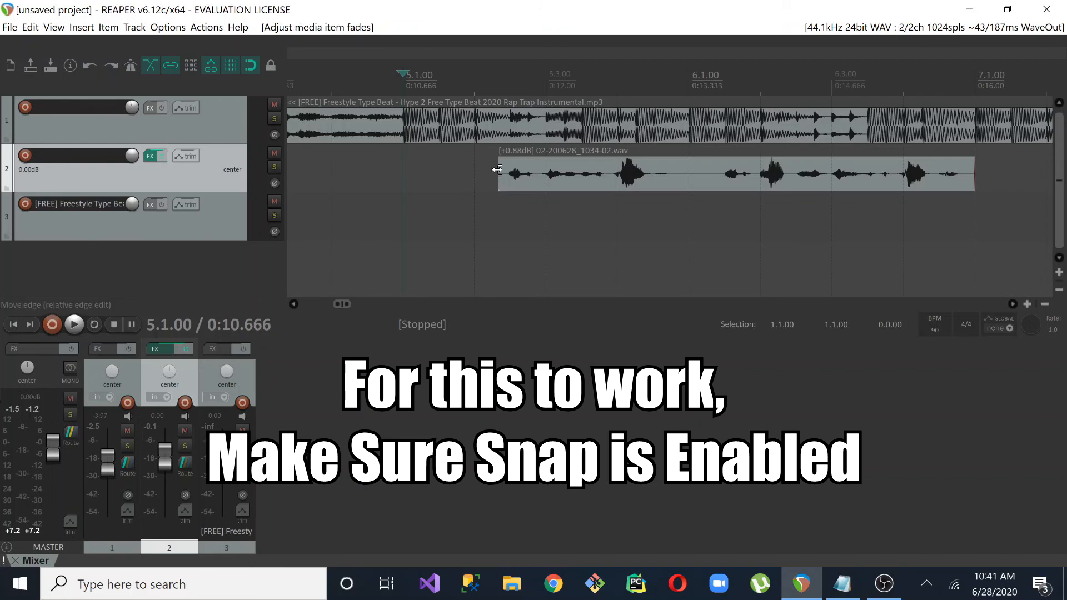
pyautogui.moveTo(497, 170); pyautogui.dragTo(475, 169)
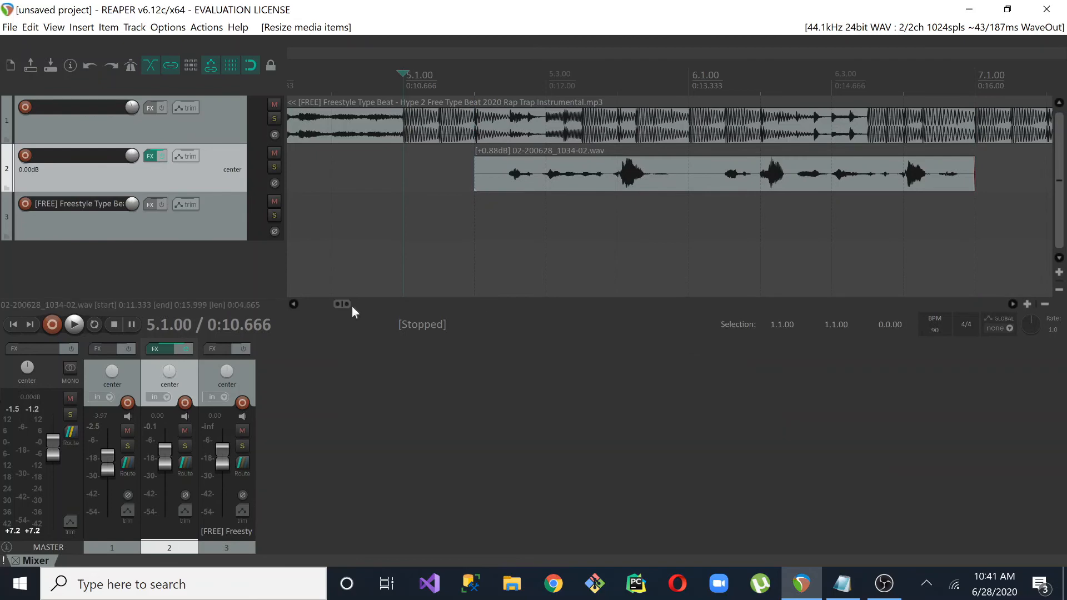
# Play back the vocal on track 2 against the beat from 4.3.00
pyautogui.moveTo(348, 304); pyautogui.dragTo(409, 305)
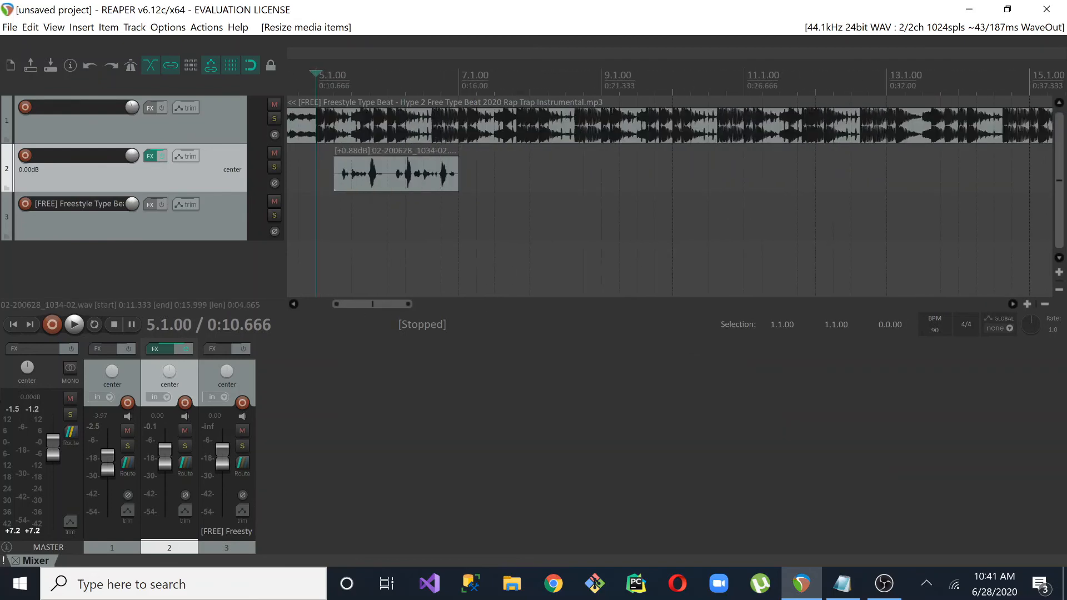
pyautogui.click(383, 175)
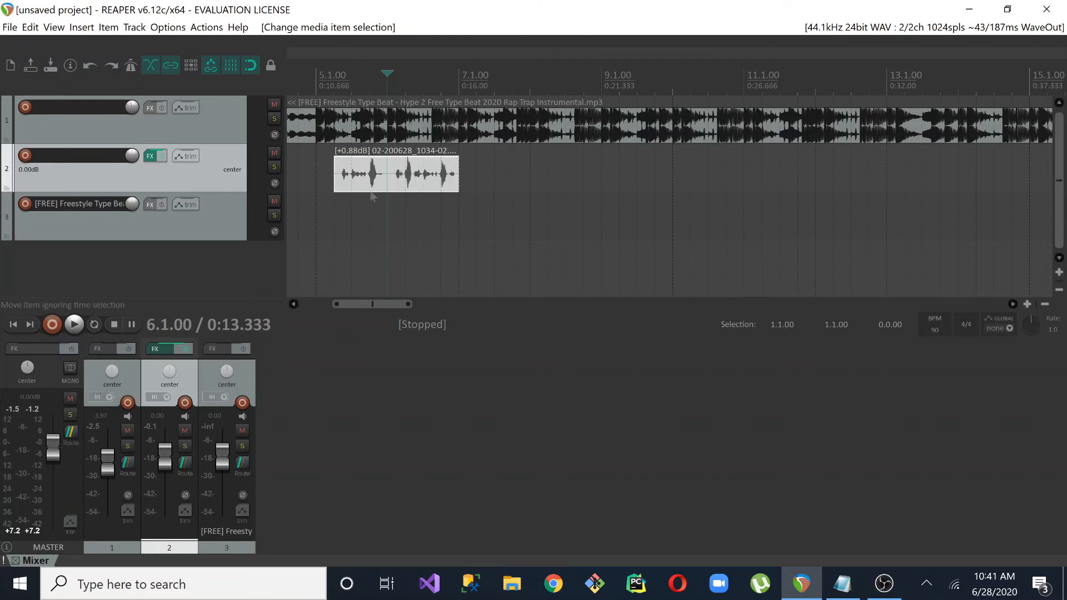
pyautogui.moveTo(357, 181); pyautogui.dragTo(362, 184)
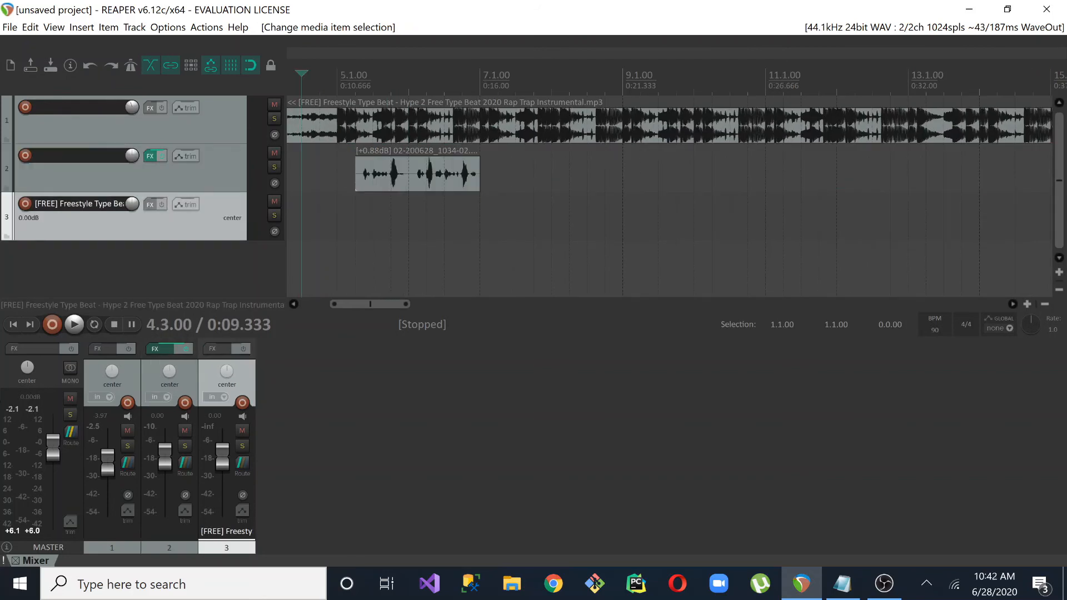
pyautogui.press('space')
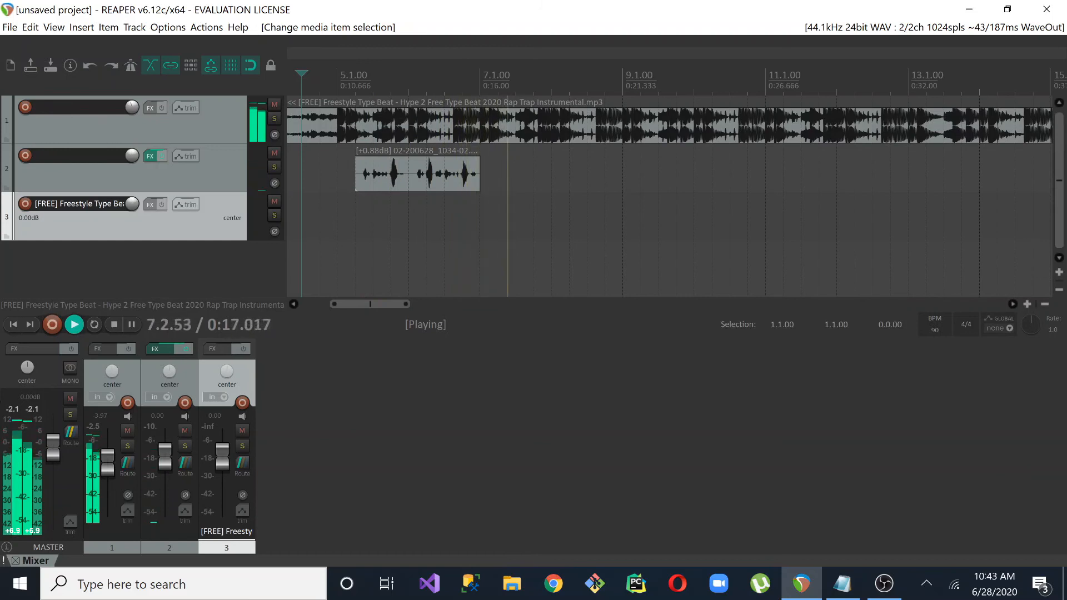
pyautogui.press('space')
# Move the vocal item on track 2 four bars later, to start at about 9.2.00
pyautogui.click(389, 184)
pyautogui.moveTo(389, 183); pyautogui.dragTo(663, 172)
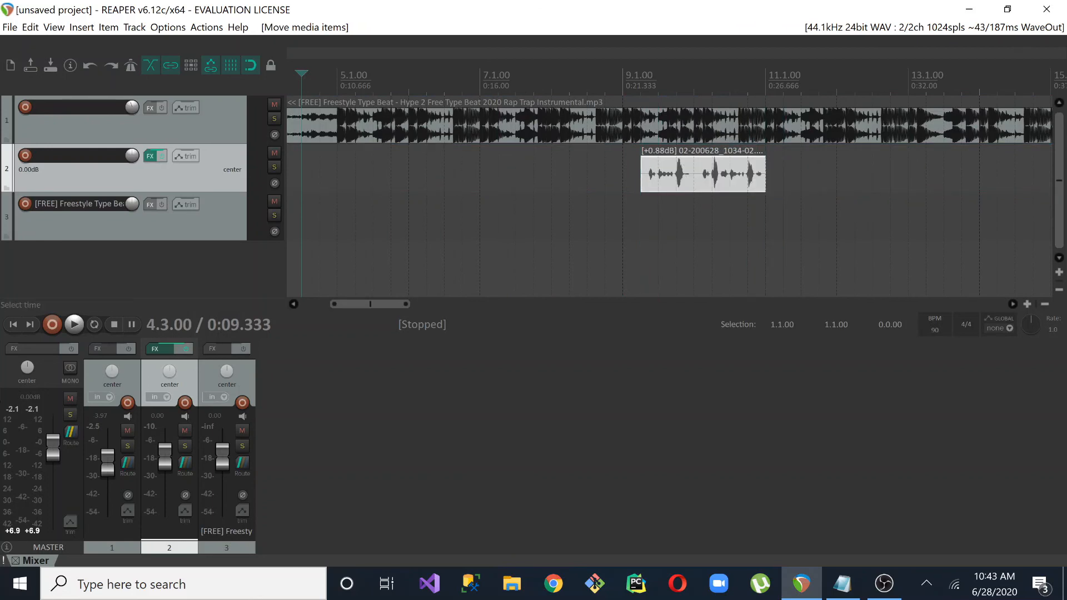
# Play back the moved vocal on track 2 against the beat from 9.1.00
pyautogui.click(642, 216)
pyautogui.click(624, 176)
pyautogui.press('space')
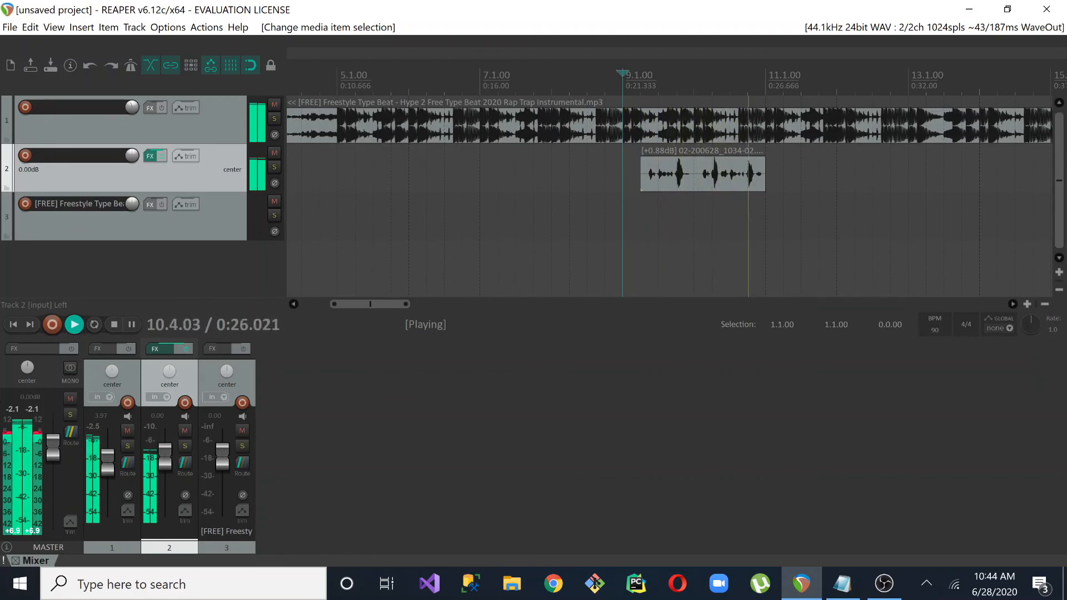
pyautogui.press('space')
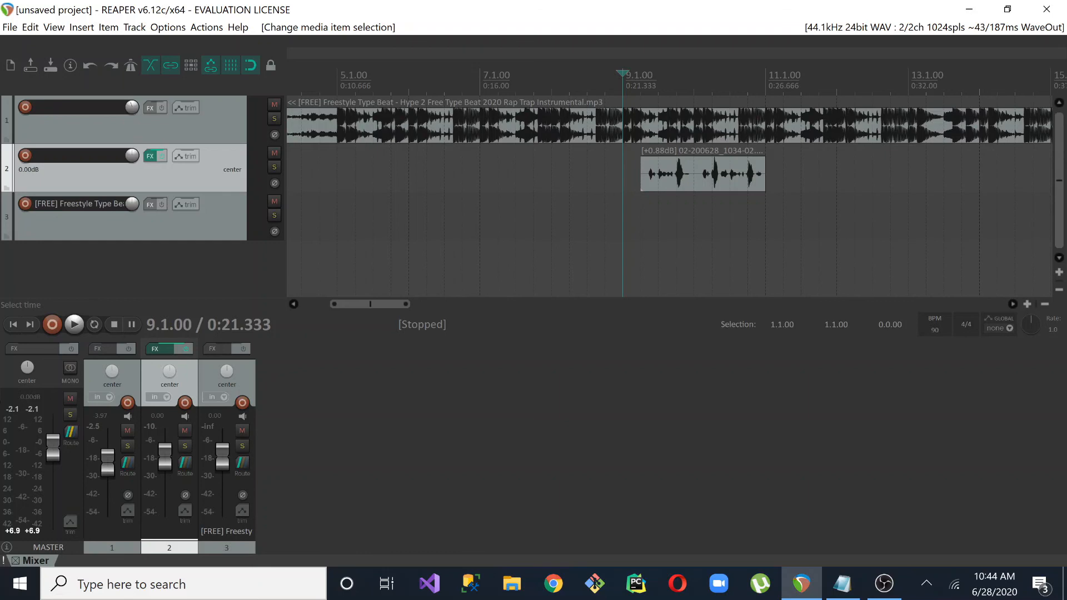
# Move the vocal item on track 2 two beats earlier, to start at about 8.4.00, and play it back from 8.3.00
pyautogui.hotkey('ctrl', 'z')
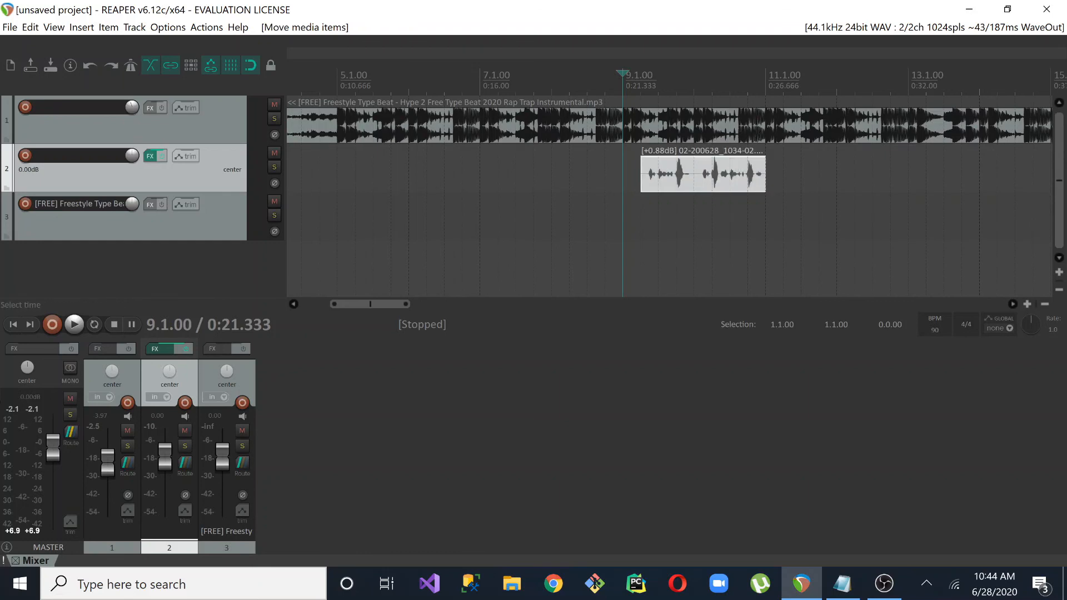
pyautogui.moveTo(666, 179); pyautogui.dragTo(631, 184)
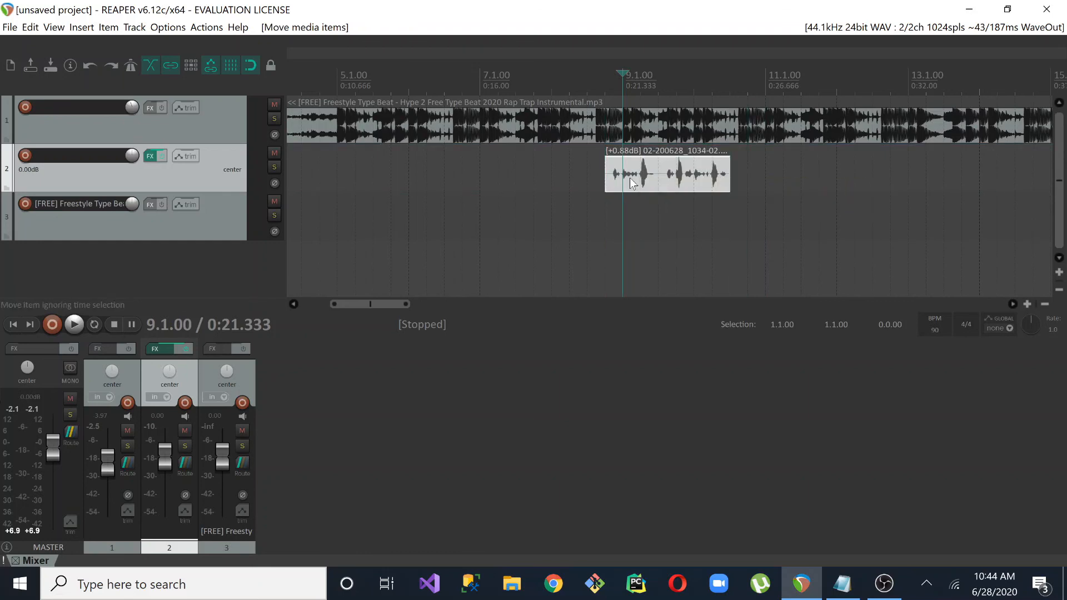
pyautogui.click(588, 214)
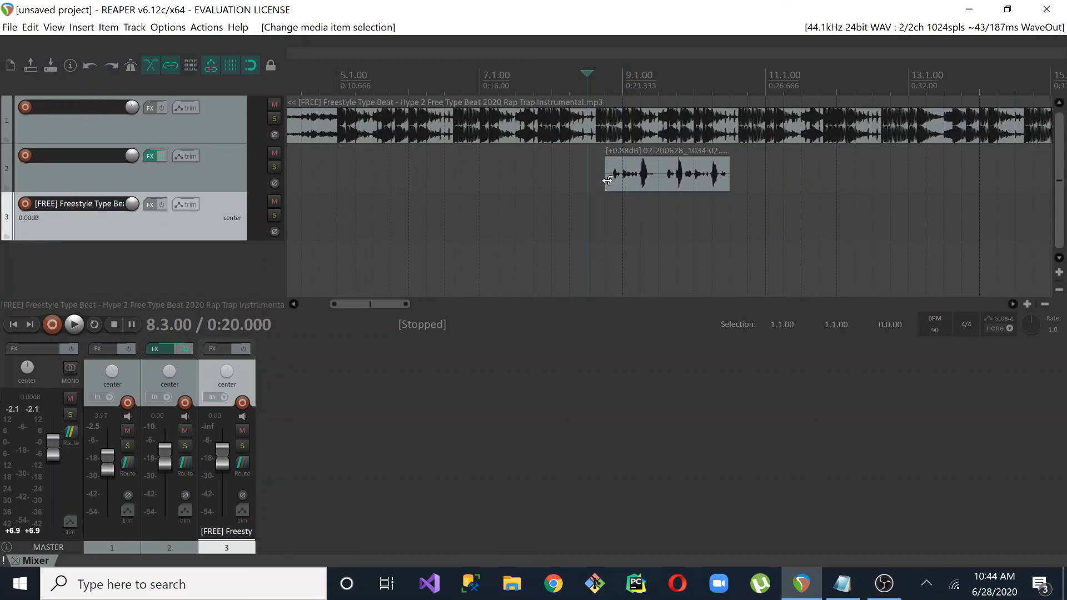
pyautogui.press('space')
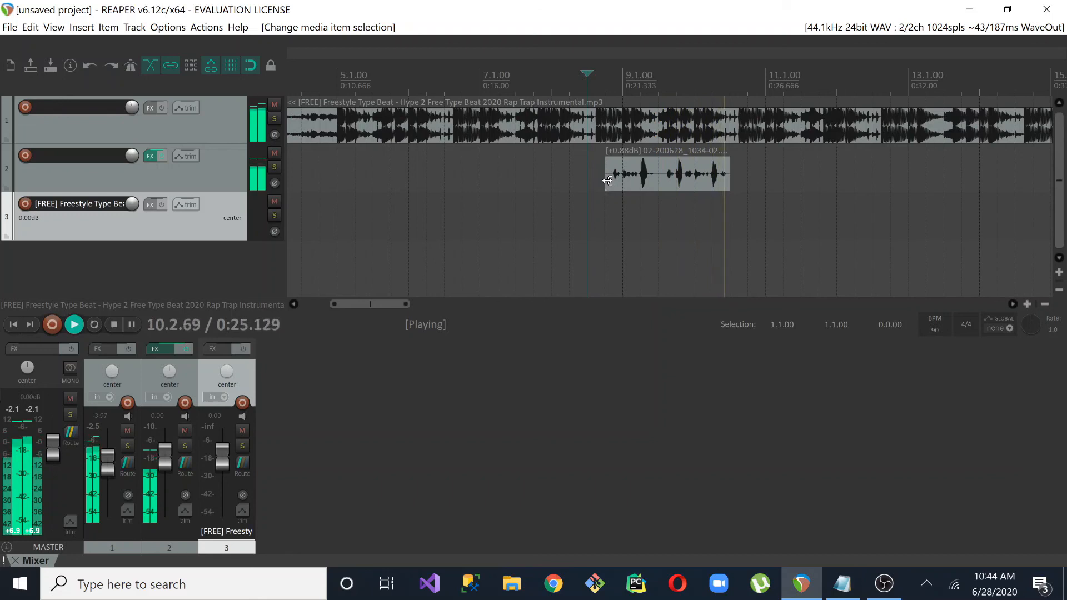
pyautogui.press('space')
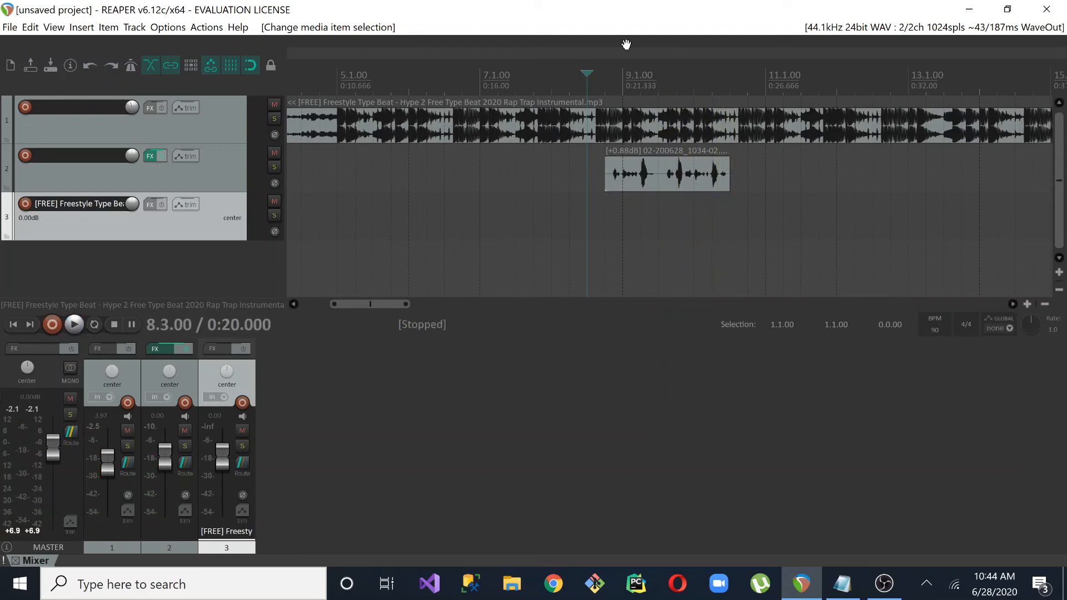
# Disable snapping, move track 2's vocal item slightly earlier to an off-grid position, and place the edit cursor at 8.3.52 near its start
pyautogui.moveTo(625, 185); pyautogui.dragTo(647, 172)
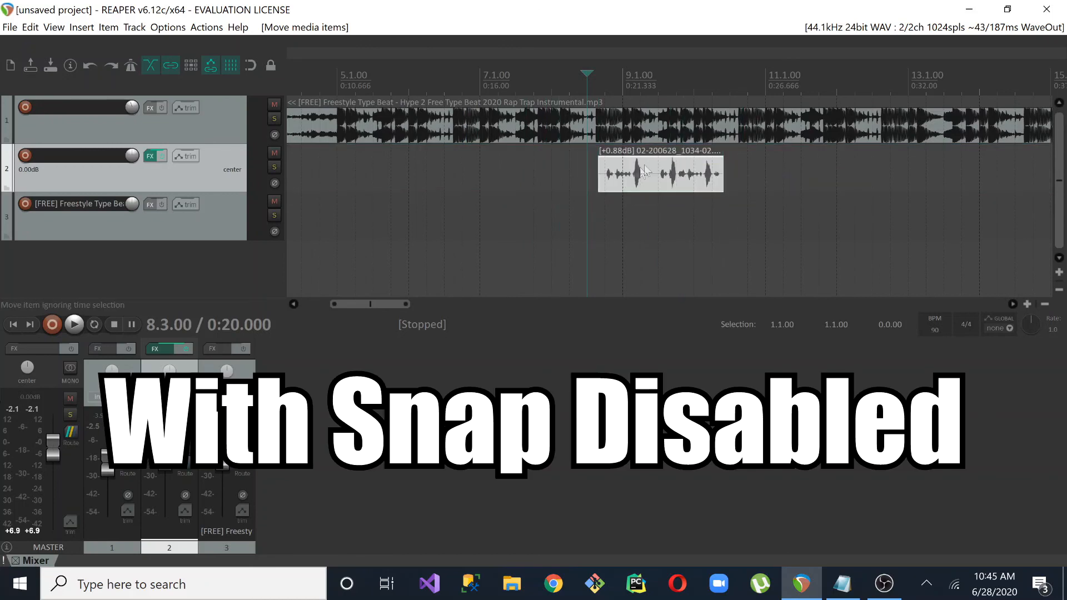
pyautogui.click(597, 217)
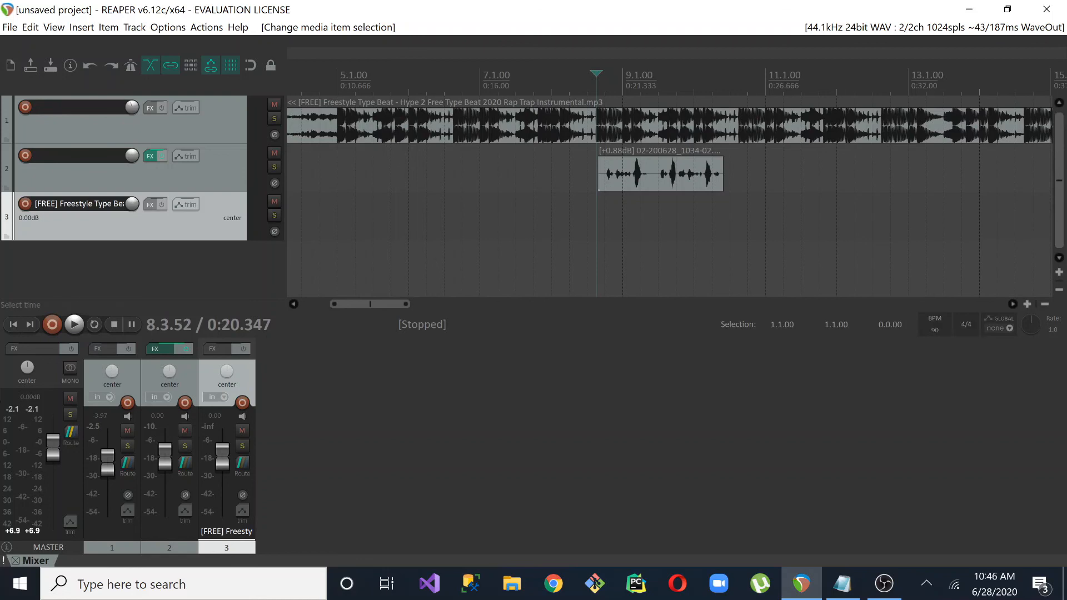
pyautogui.moveTo(410, 304); pyautogui.dragTo(539, 300)
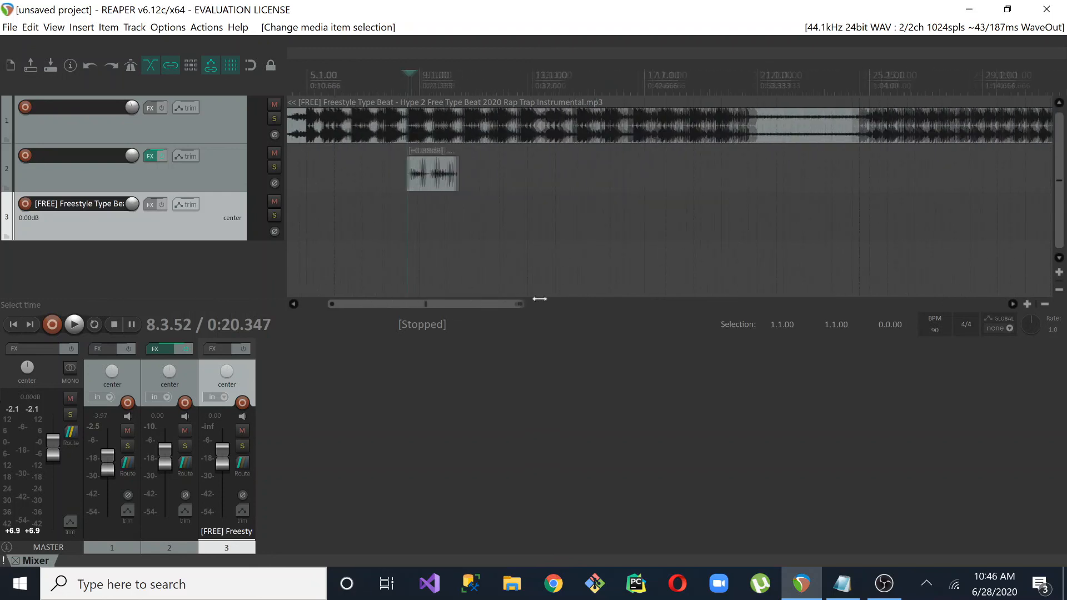